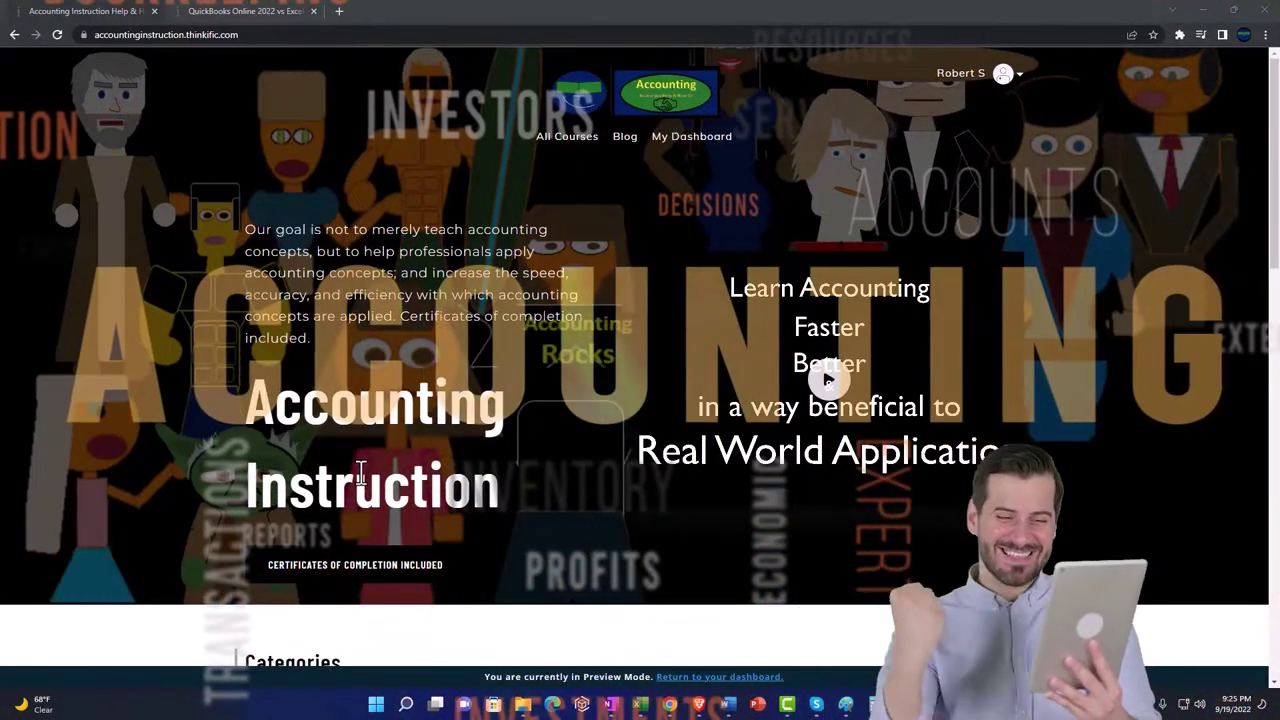
# - Browse the course categories on the Accounting Instruction site and the lesson sections of the QuickBooks Online 2022 vs Excel course
pyautogui.scroll(-5, 177, 551)
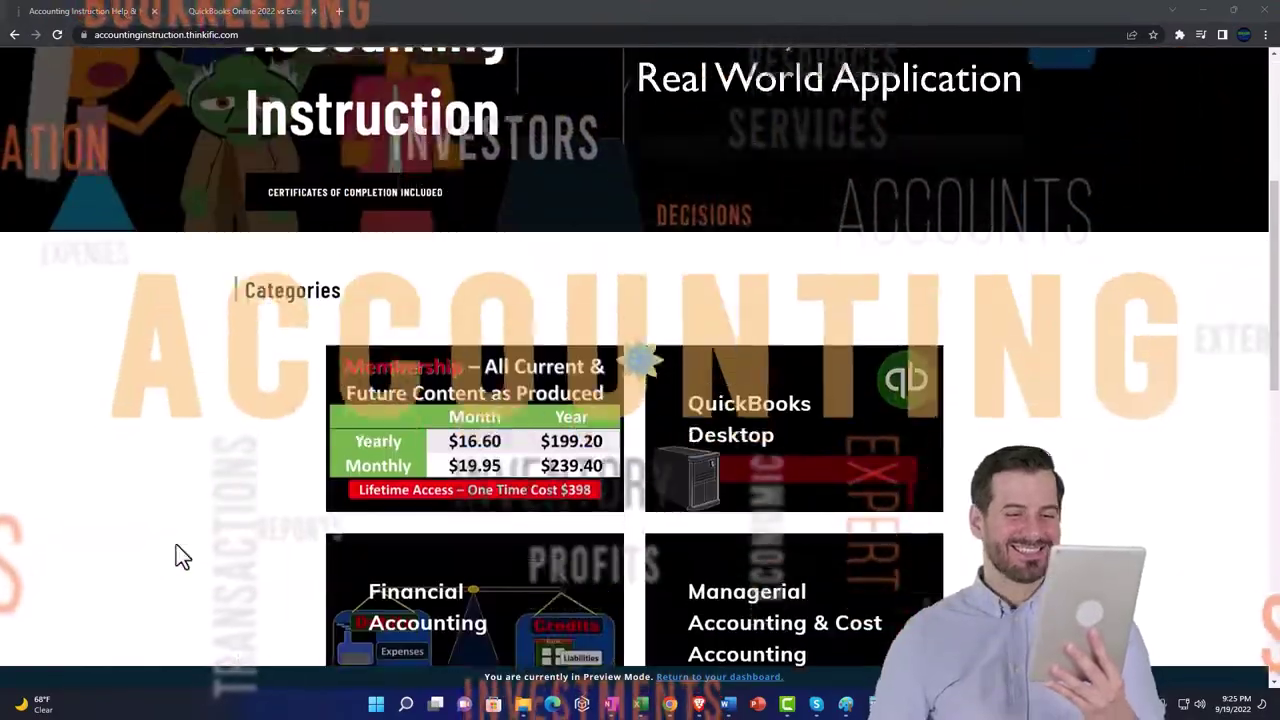
pyautogui.scroll(-2, 176, 556)
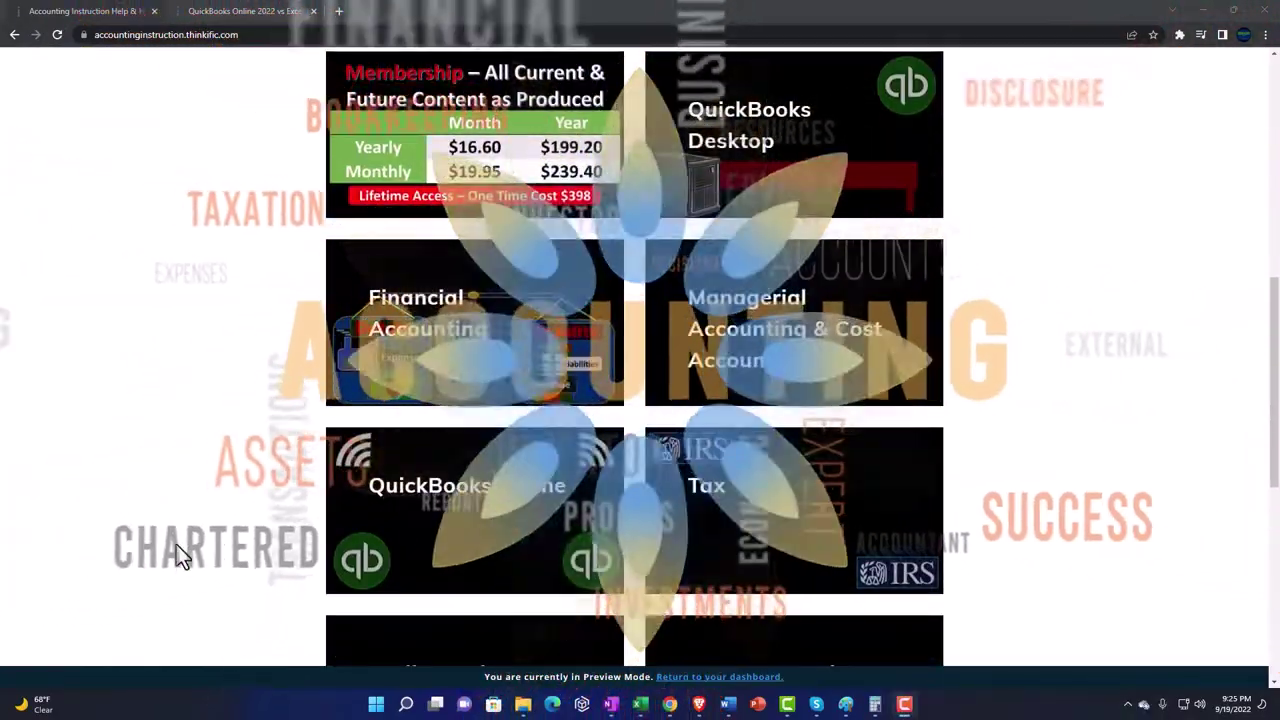
pyautogui.scroll(-2, 176, 556)
pyautogui.scroll(-4, 176, 556)
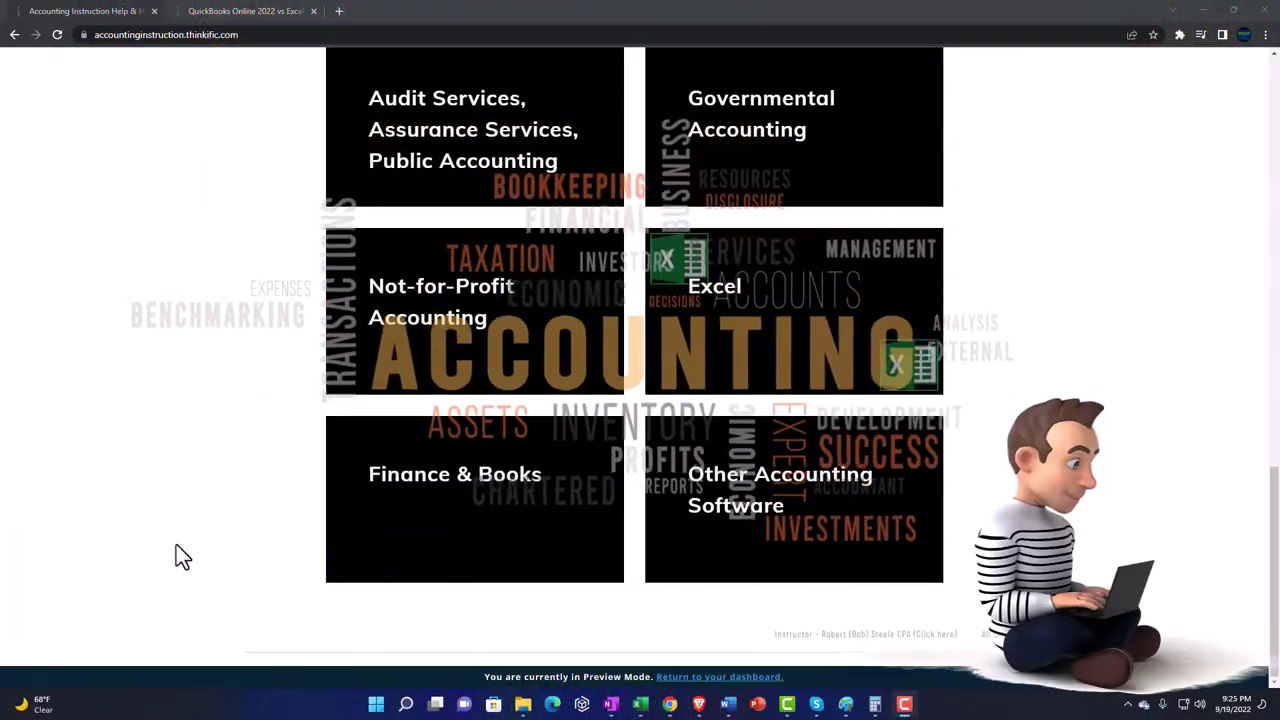
pyautogui.click(229, 12)
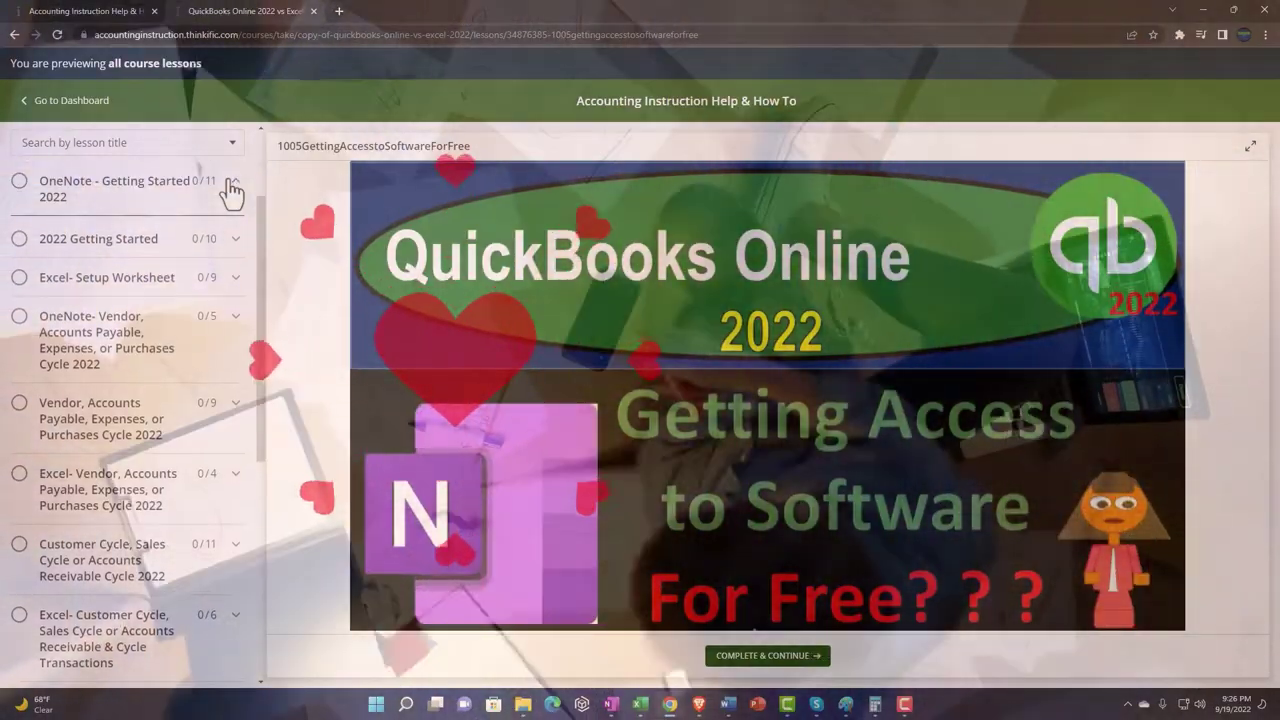
pyautogui.click(232, 188)
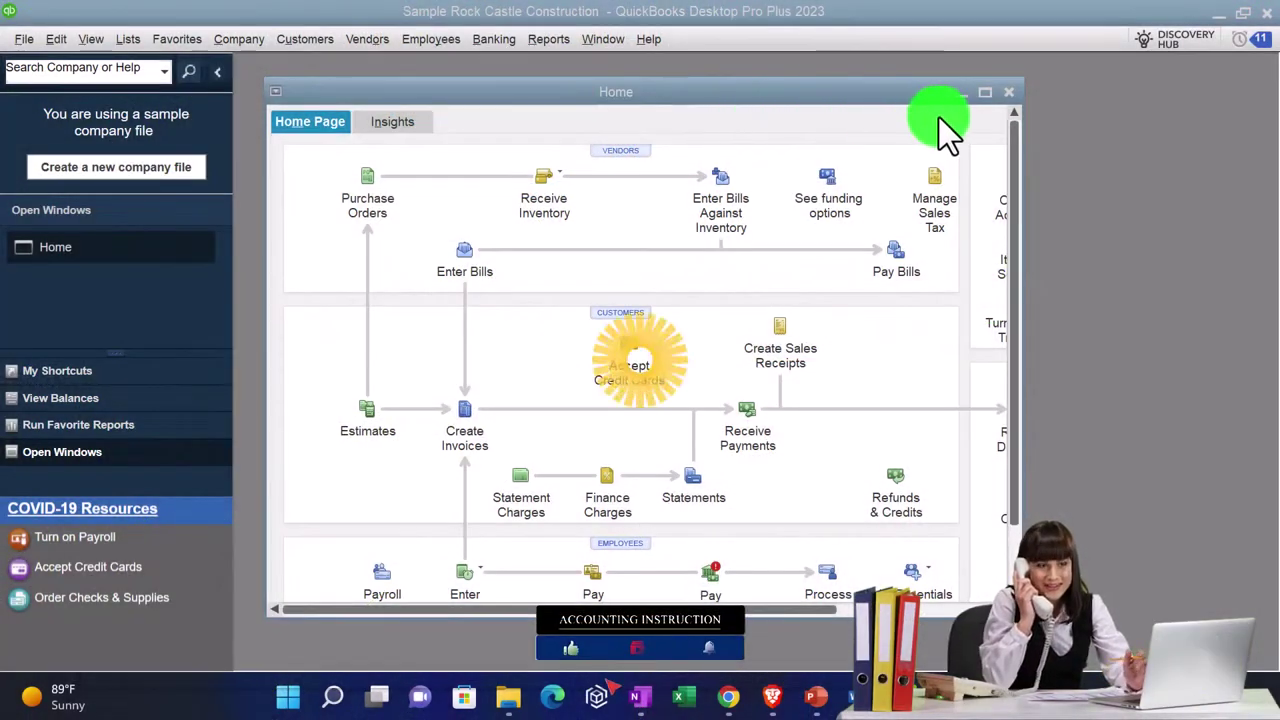
# - Maximize the Home window in QuickBooks Desktop and check the window list and icon bar display options
pyautogui.click(985, 92)
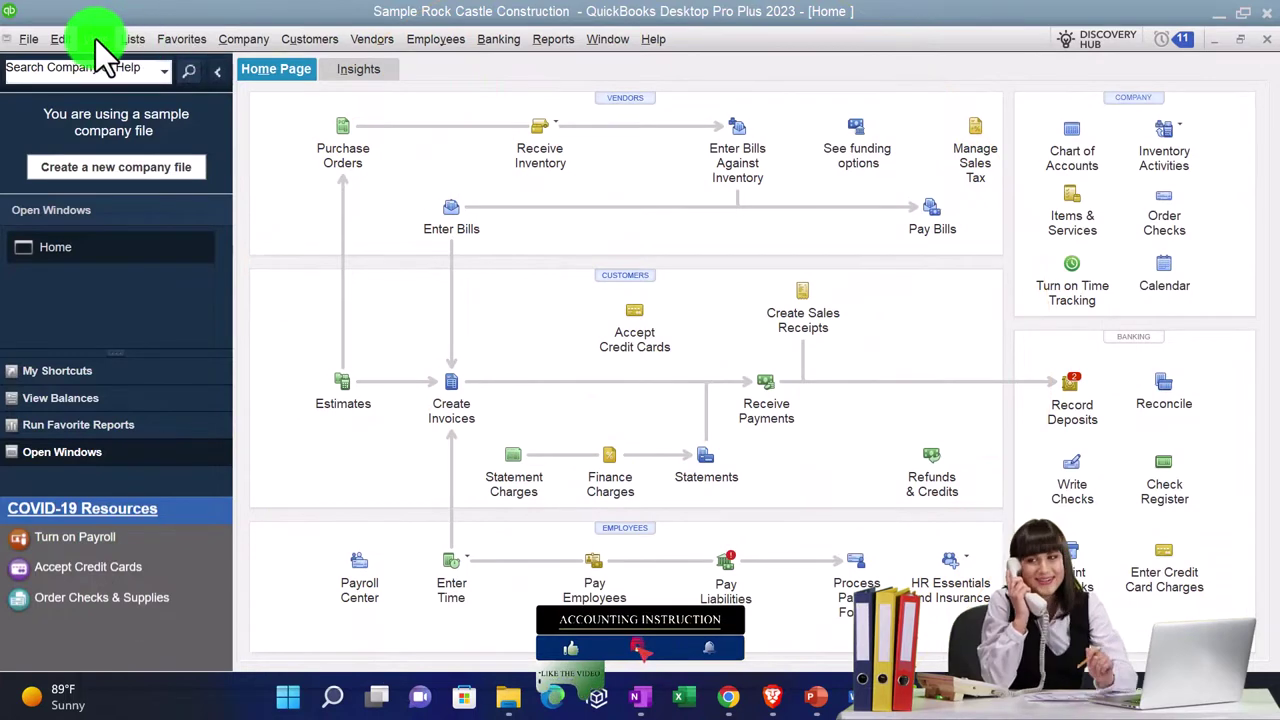
pyautogui.click(95, 39)
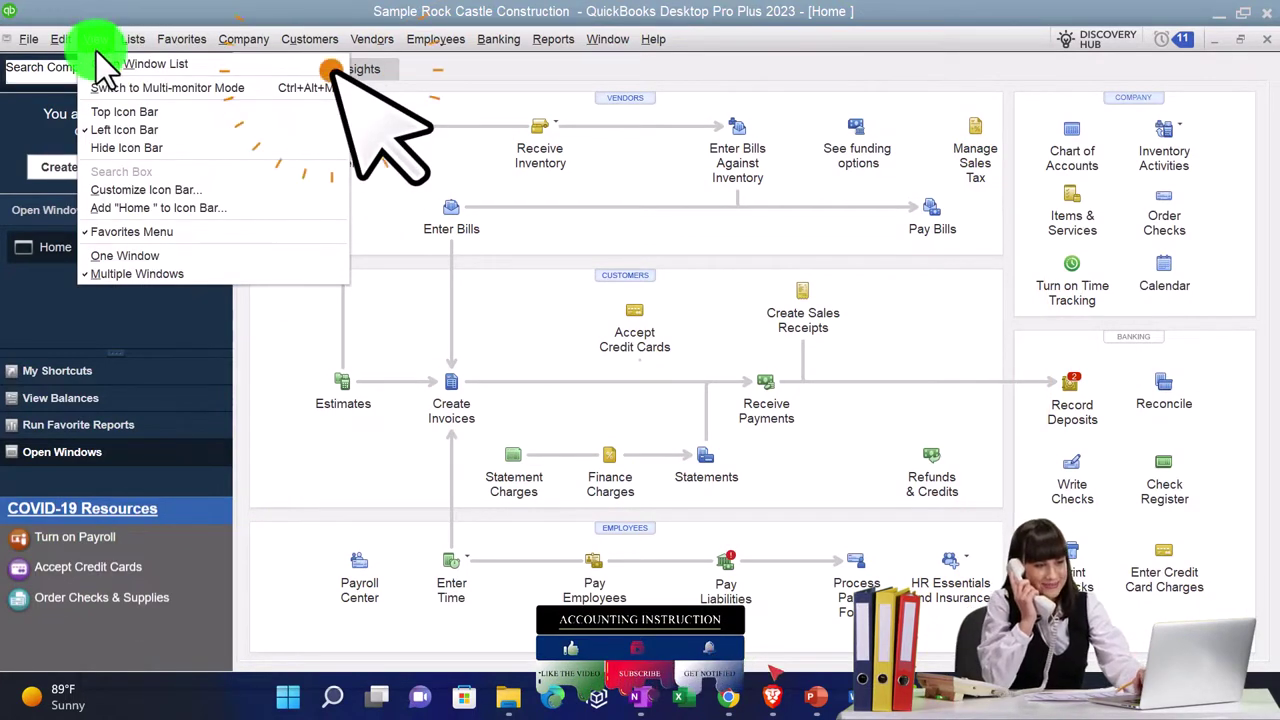
pyautogui.click(102, 62)
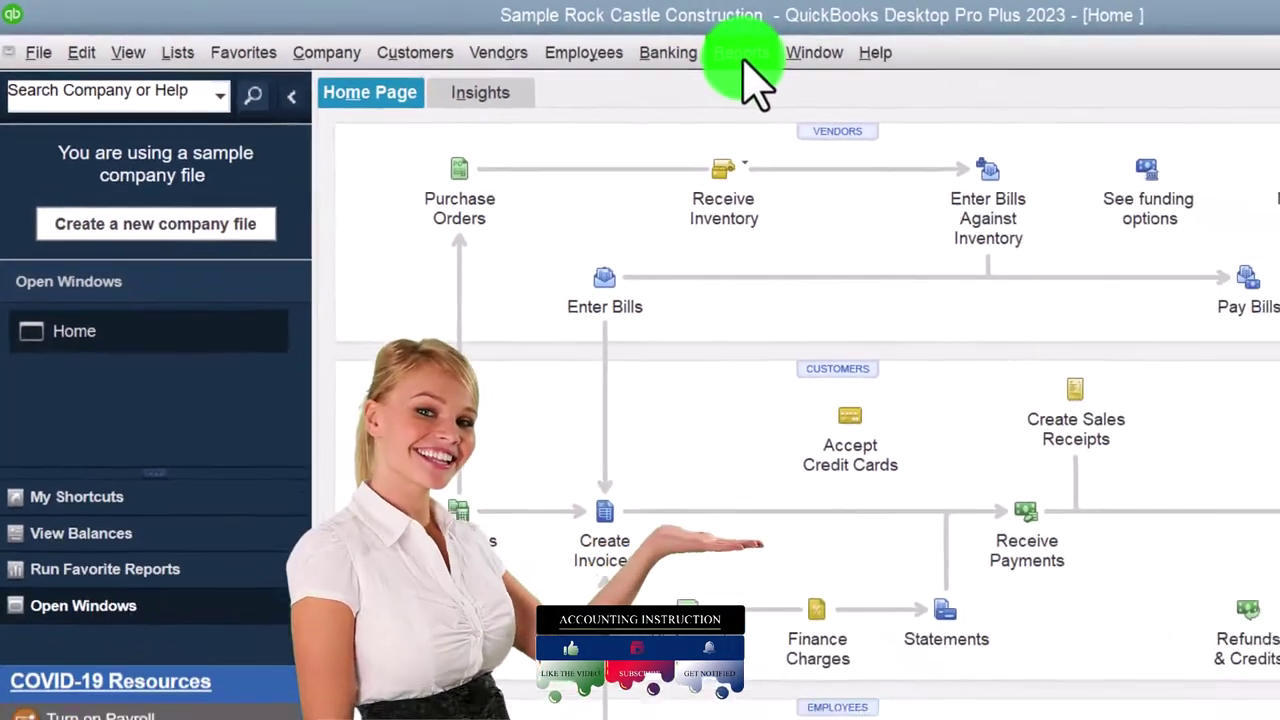
# - Open the Profit & Loss Standard report from the company and financial reports
pyautogui.click(961, 68)
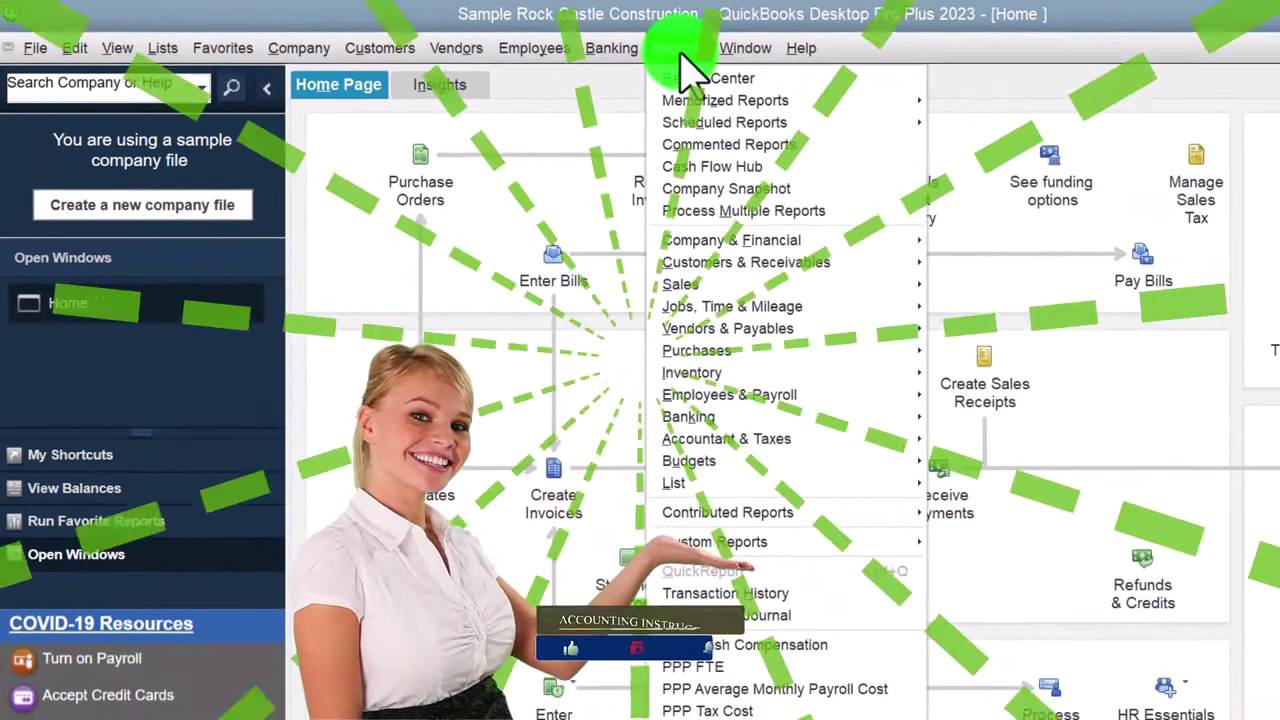
pyautogui.moveTo(727, 244)
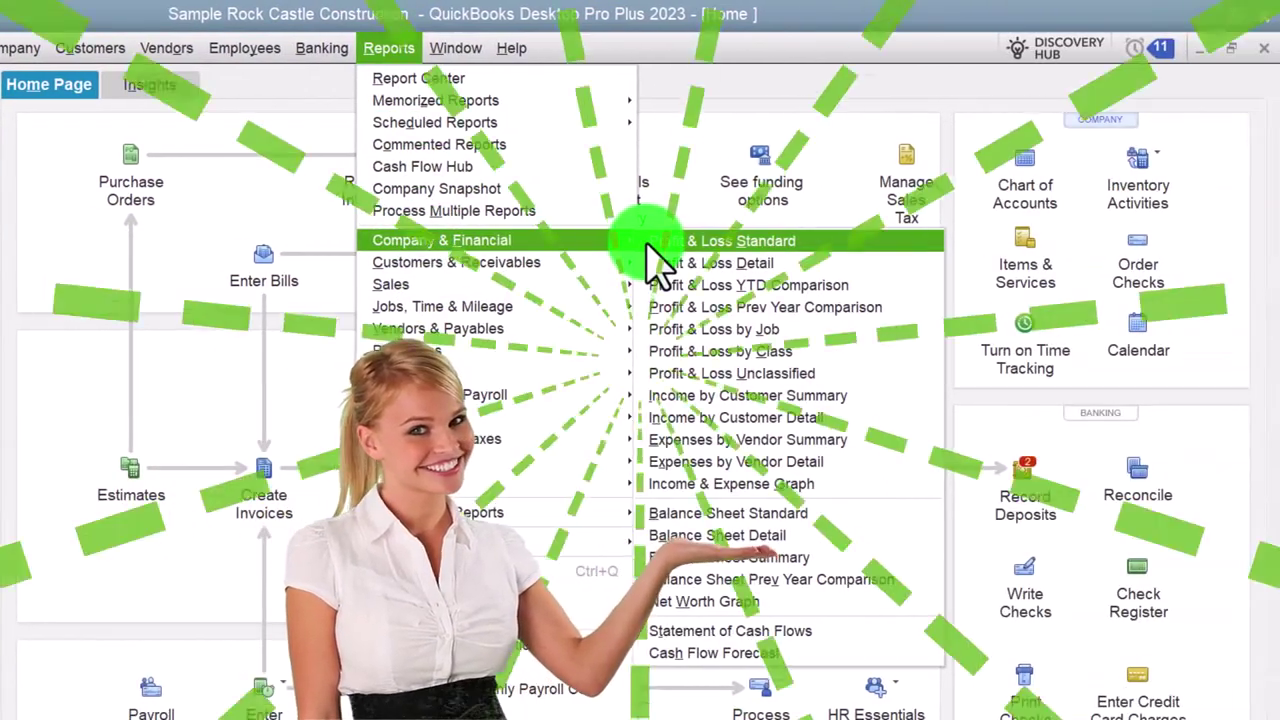
pyautogui.click(648, 243)
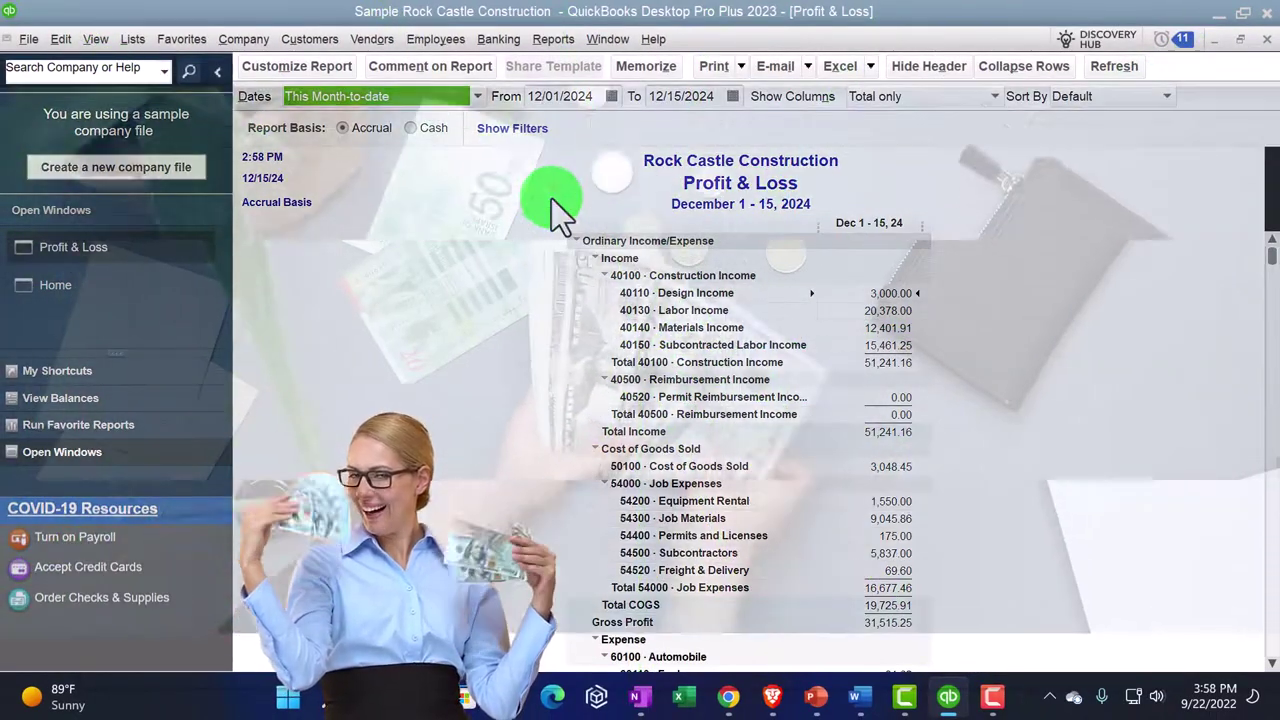
# - Set the Profit & Loss report's date range from 01/01/2024 to 12/31/2024
pyautogui.press('Tab')
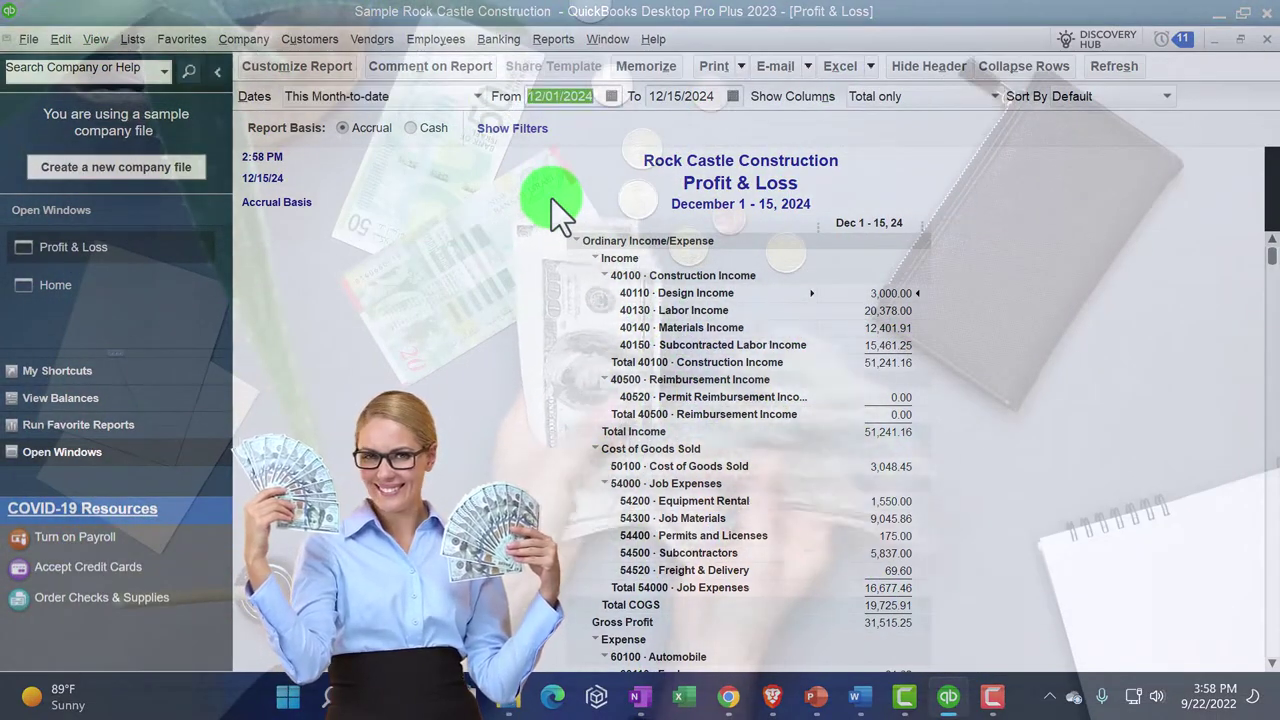
pyautogui.write('01/01/2024')
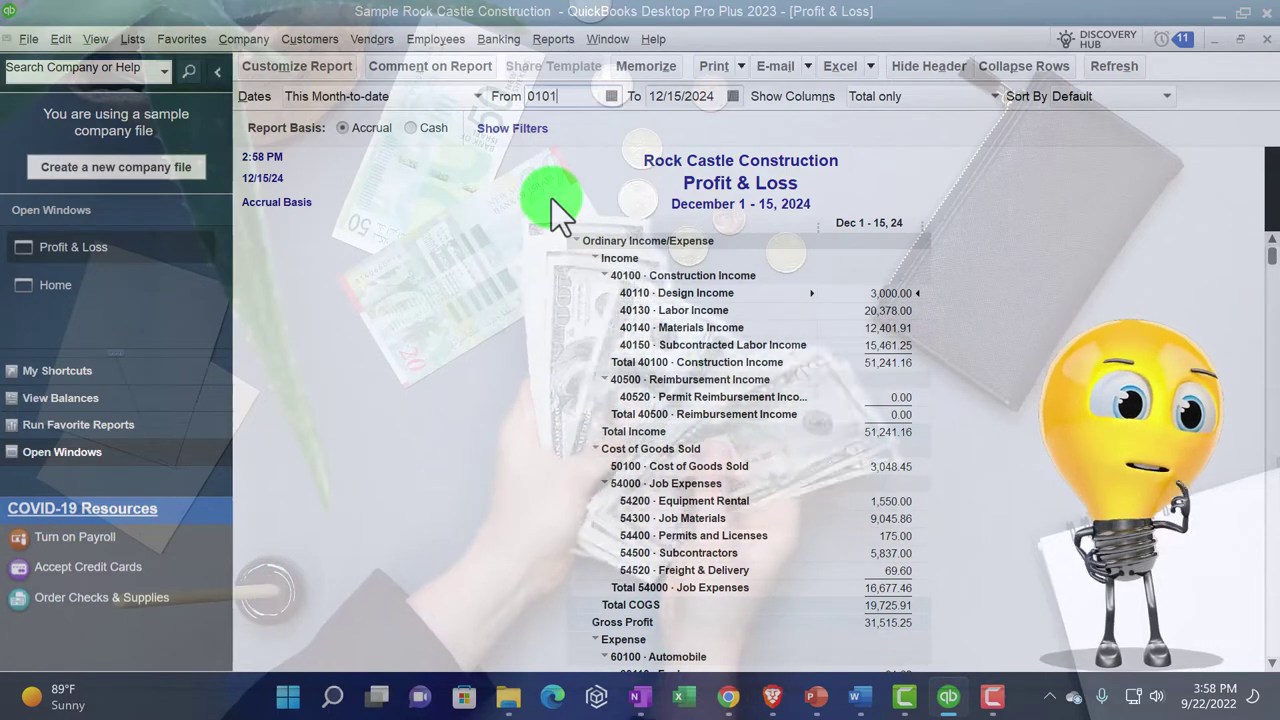
pyautogui.press('Tab')
pyautogui.write('123124')
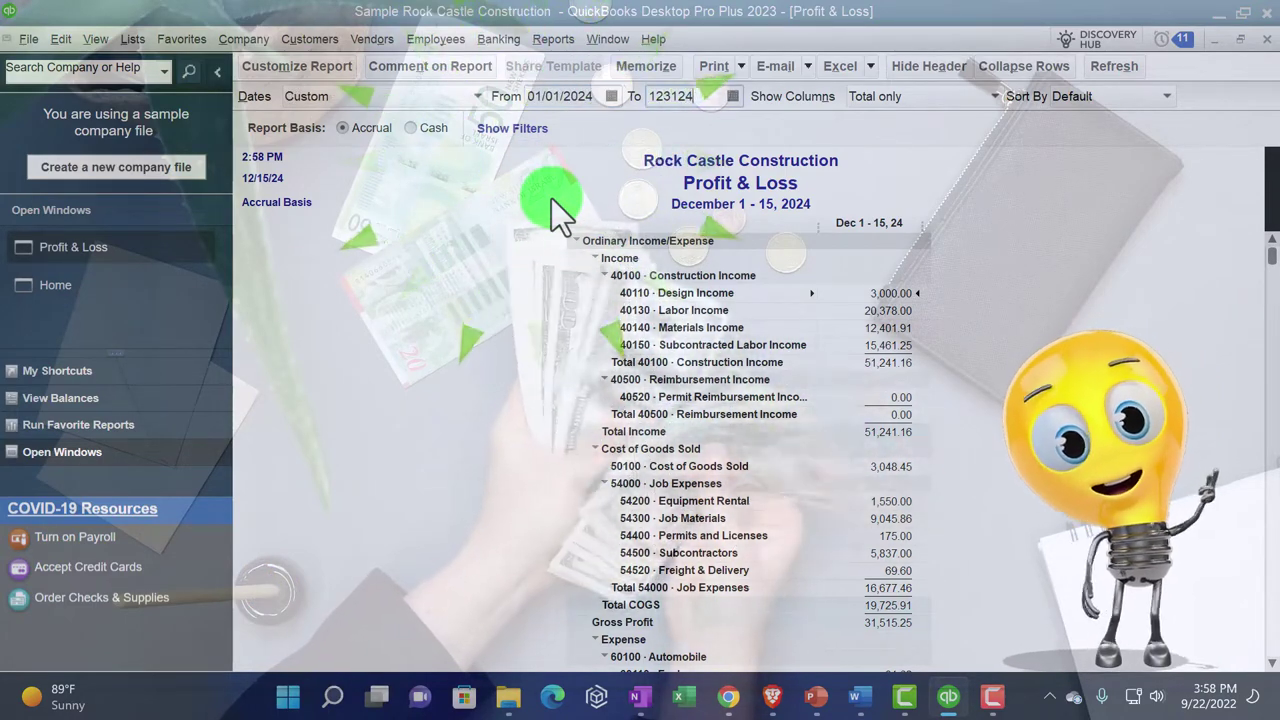
pyautogui.press('Tab')
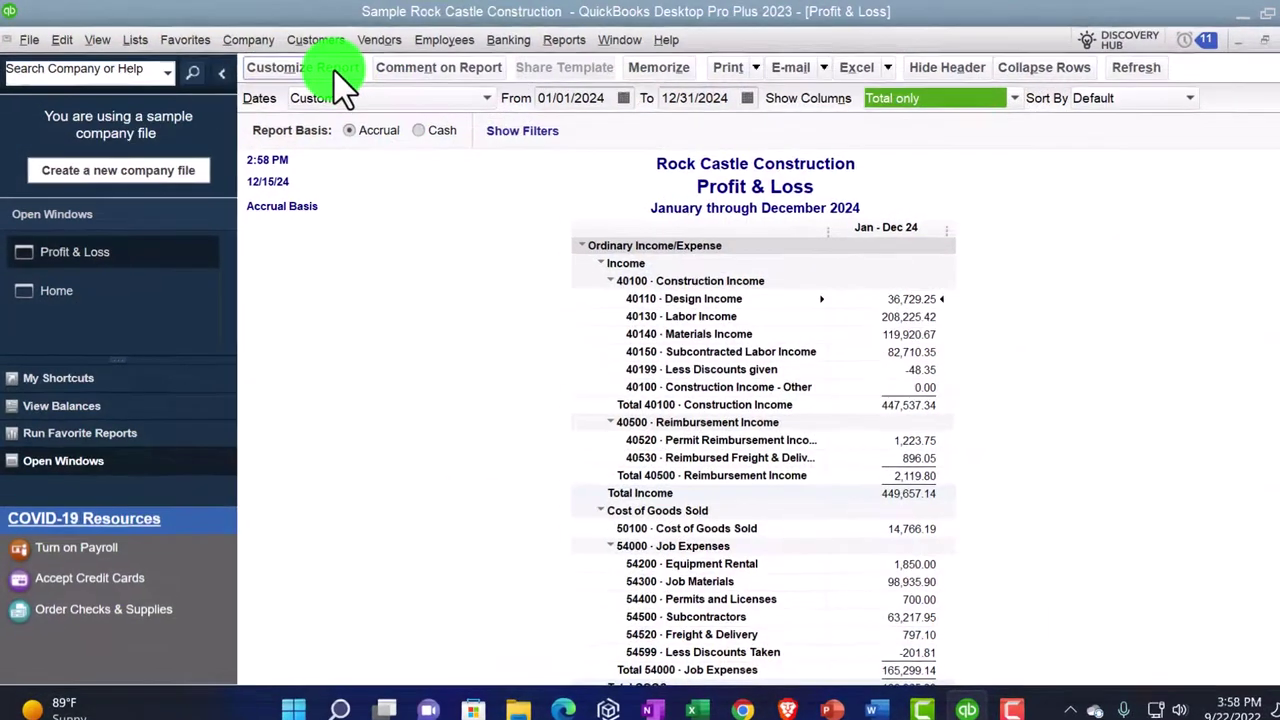
# - Customize the Profit & Loss report with a larger column label font and apply the size to the related report text
pyautogui.click(334, 71)
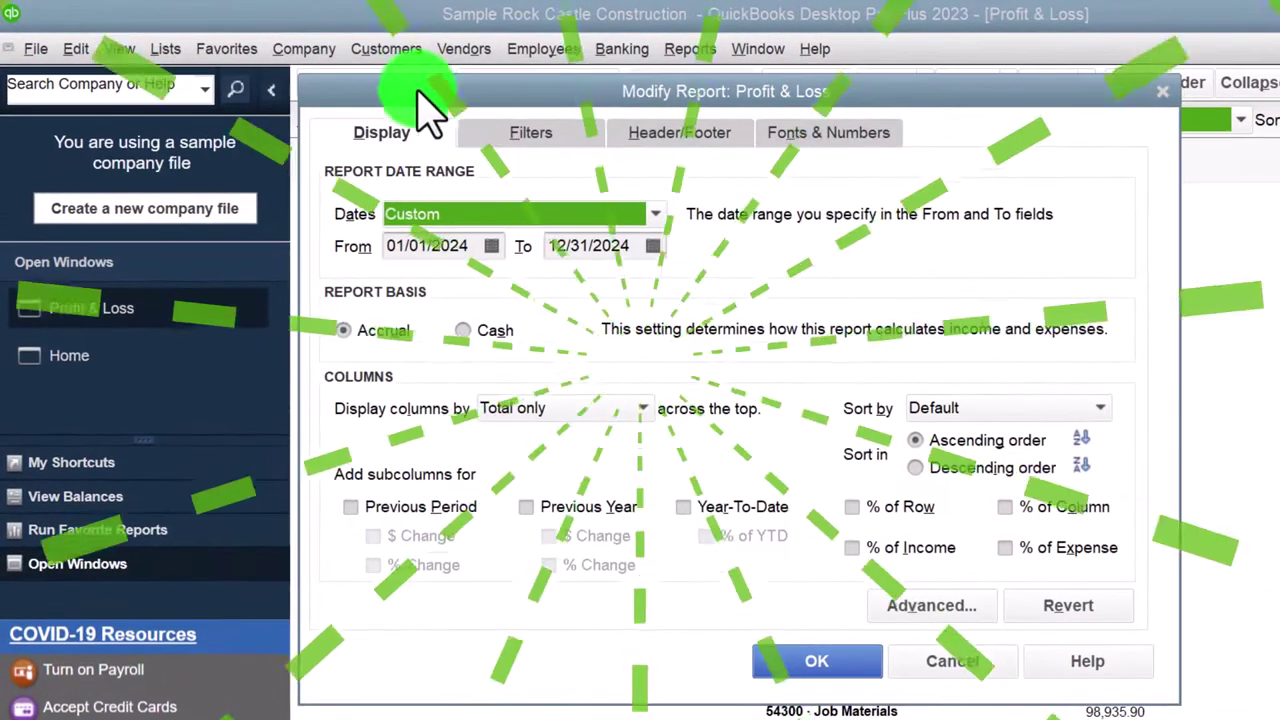
pyautogui.click(818, 160)
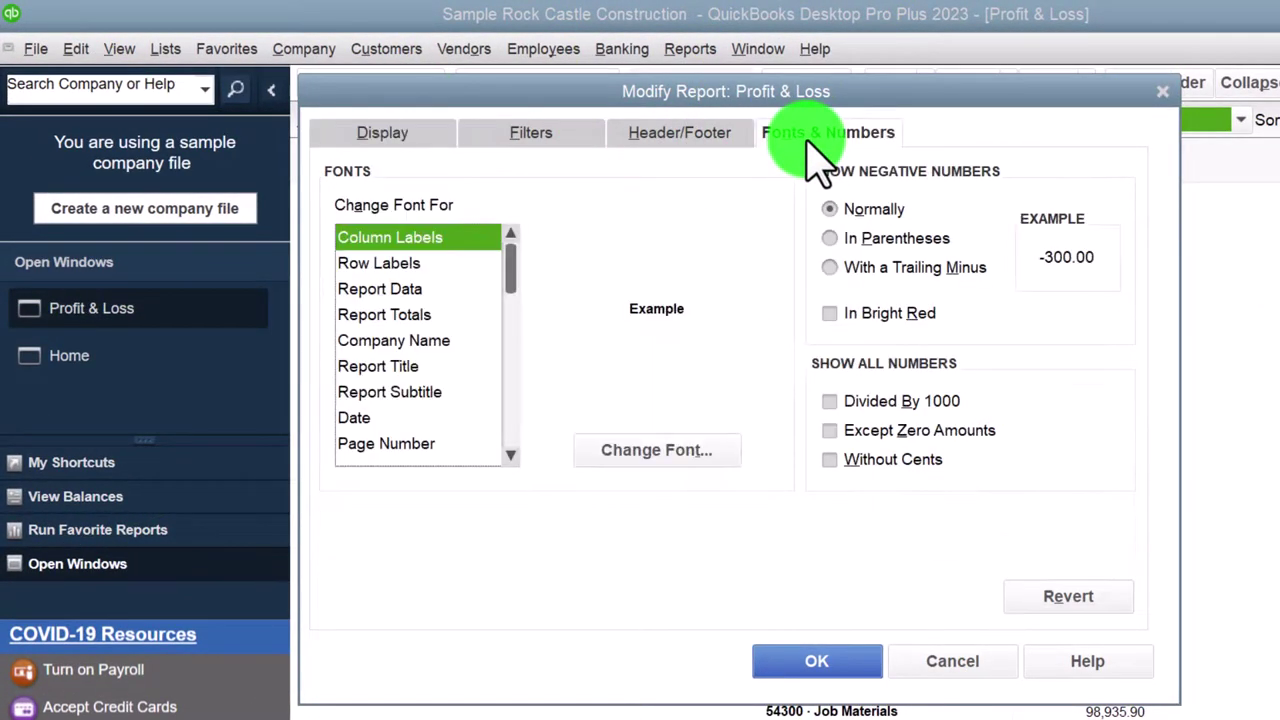
pyautogui.click(685, 455)
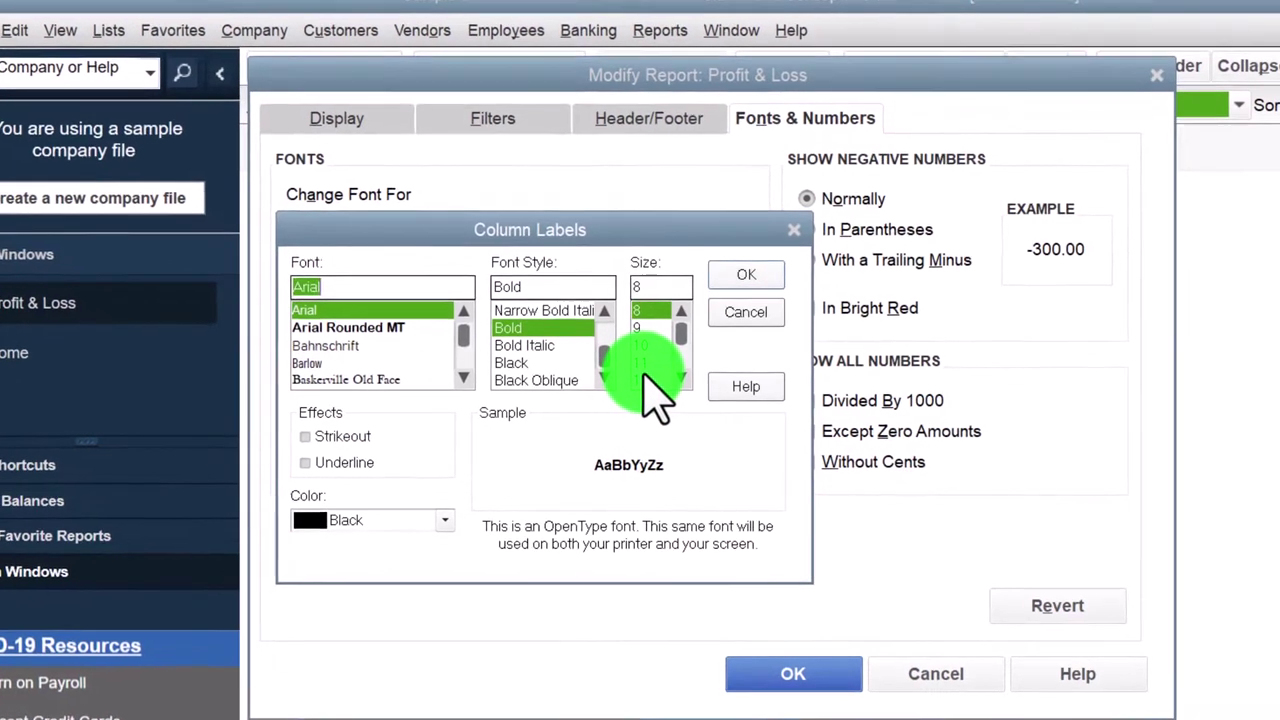
pyautogui.click(738, 272)
pyautogui.click(680, 262)
pyautogui.click(800, 678)
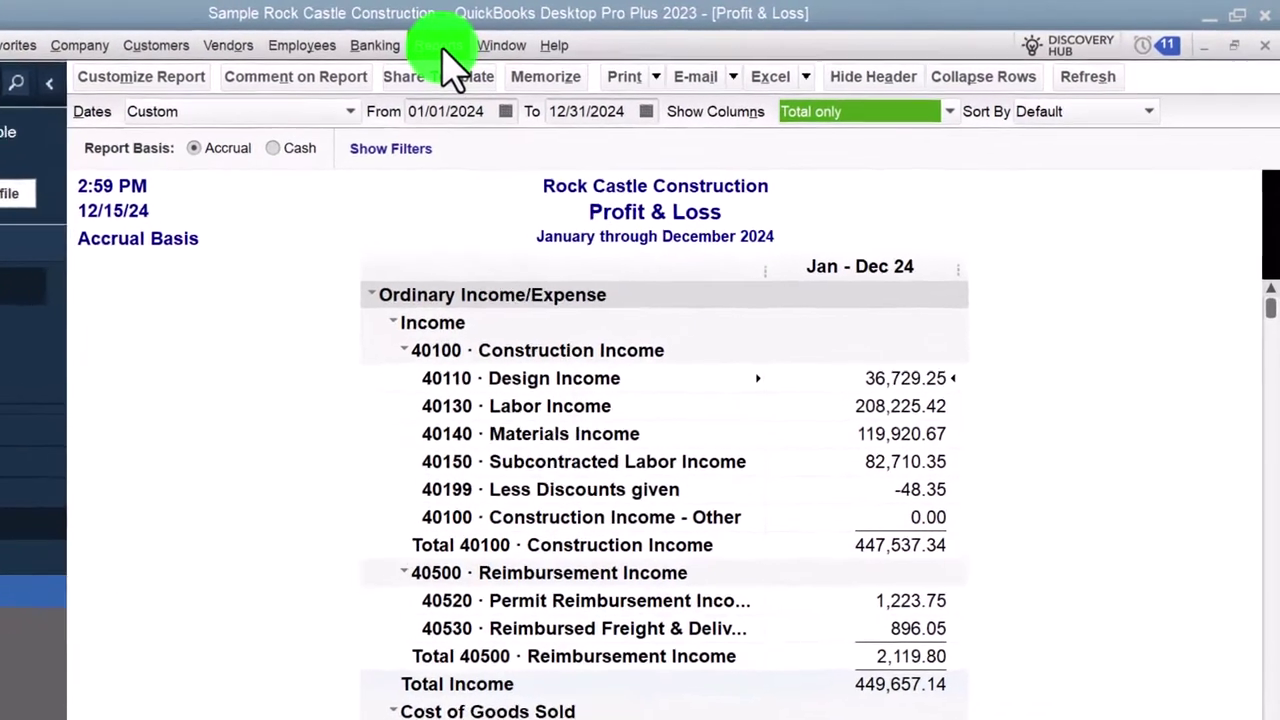
# - Open the Balance Sheet Standard report from the company and financial reports
pyautogui.click(553, 39)
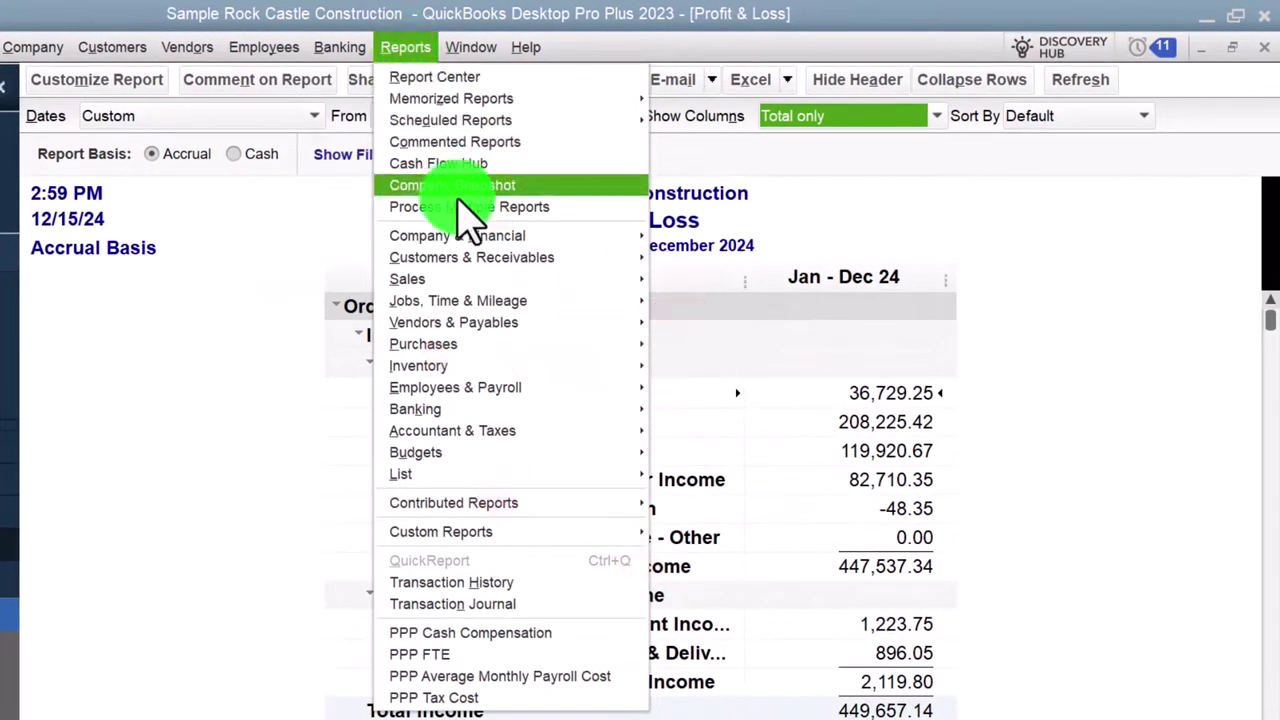
pyautogui.moveTo(488, 244)
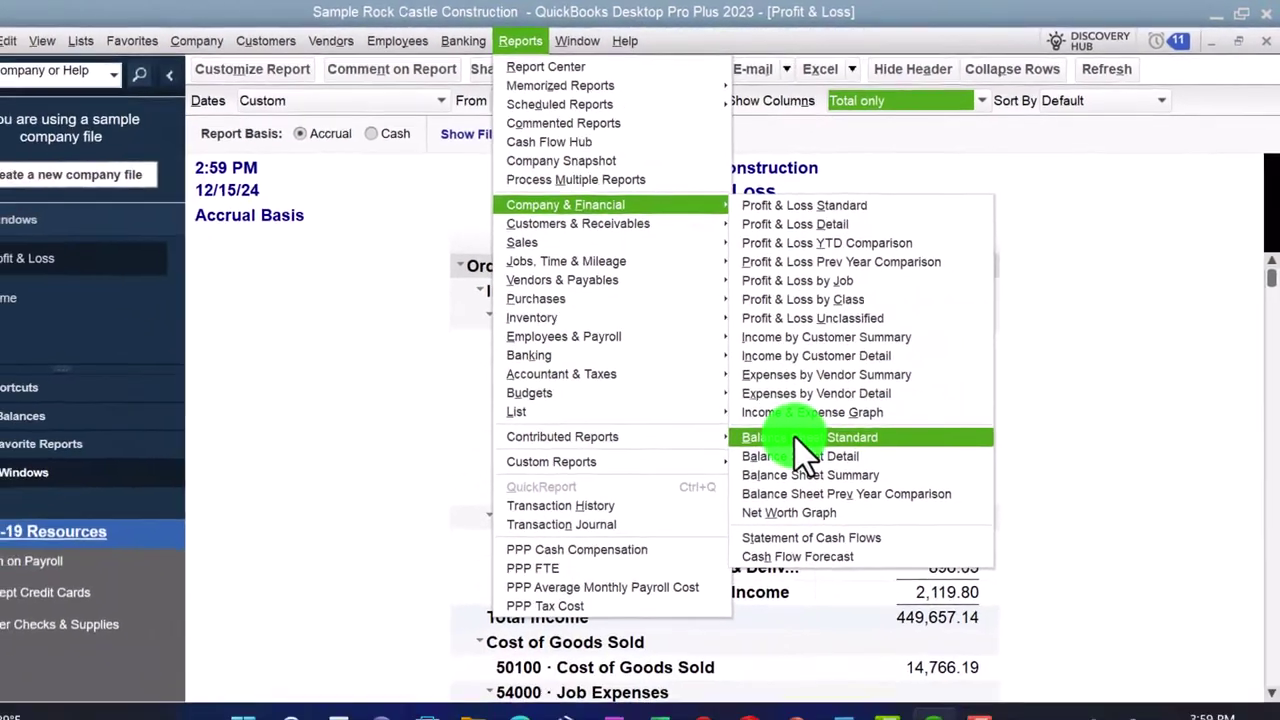
pyautogui.click(736, 505)
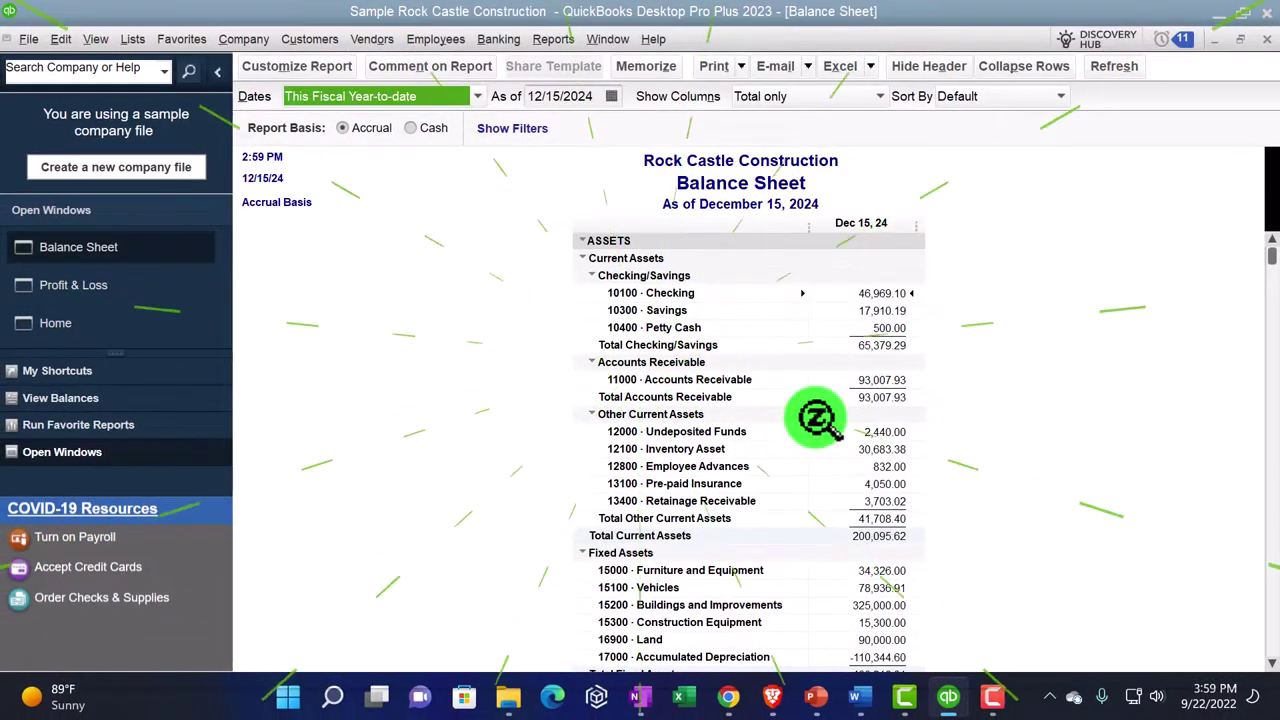
pyautogui.write('12/')
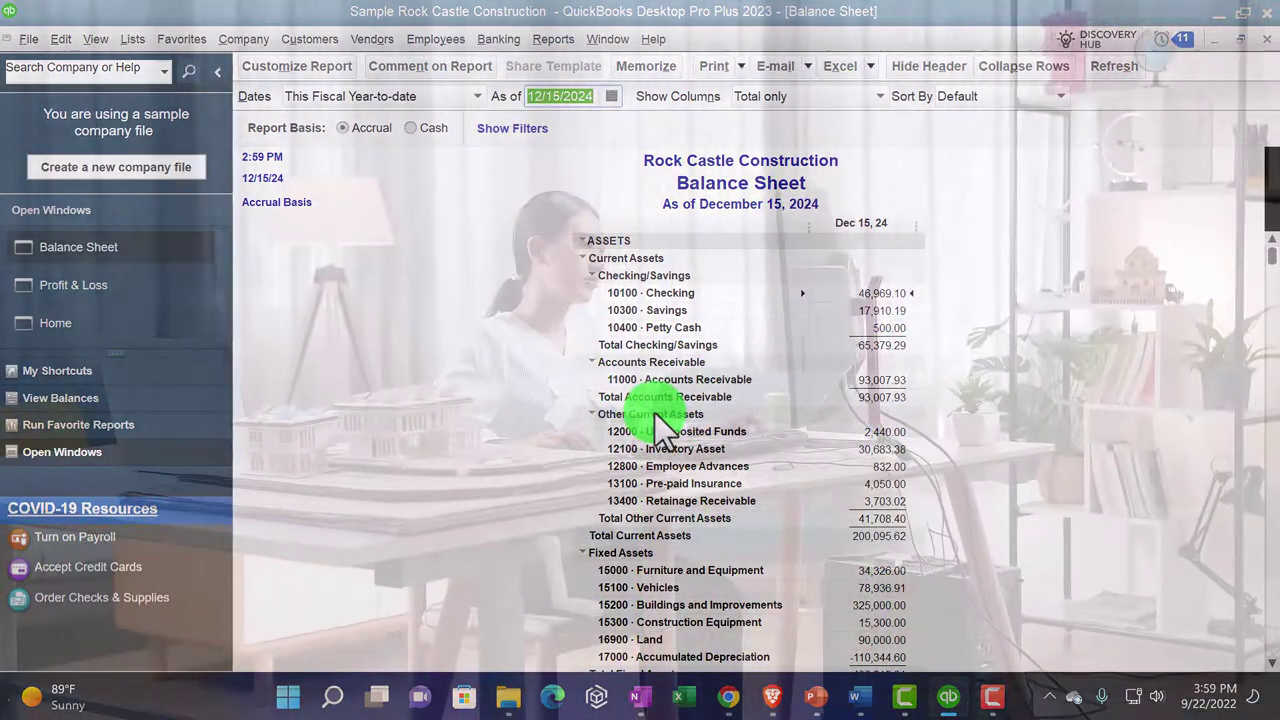
pyautogui.write('31/2021')
pyautogui.press('Tab')
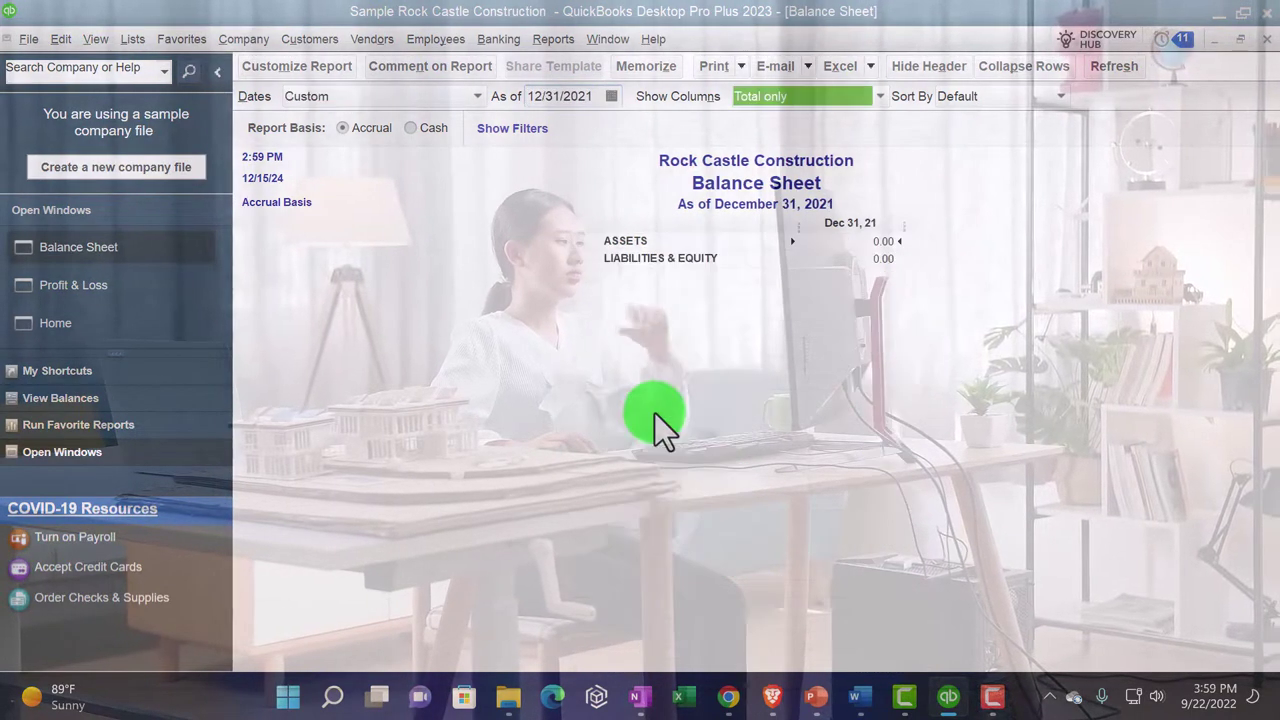
# - Set the Balance Sheet's as-of date to 12/31/2024
pyautogui.click(600, 97)
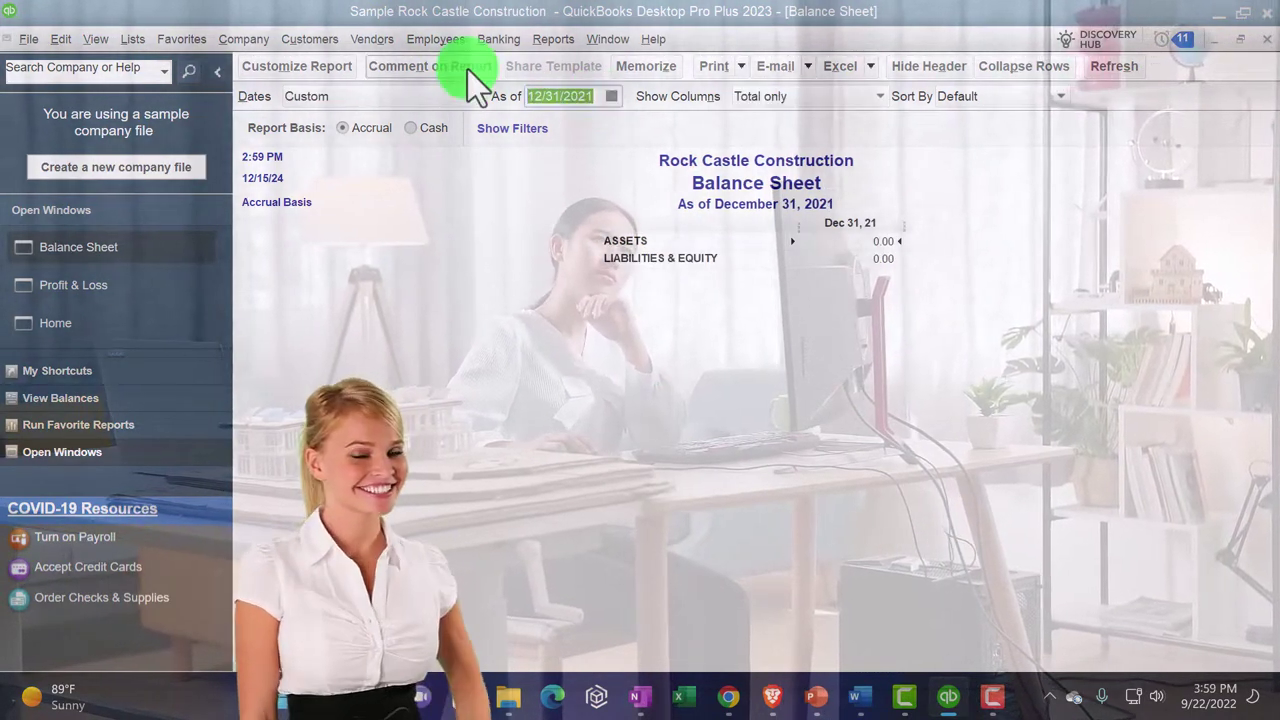
pyautogui.write('123124')
pyautogui.press('Tab')
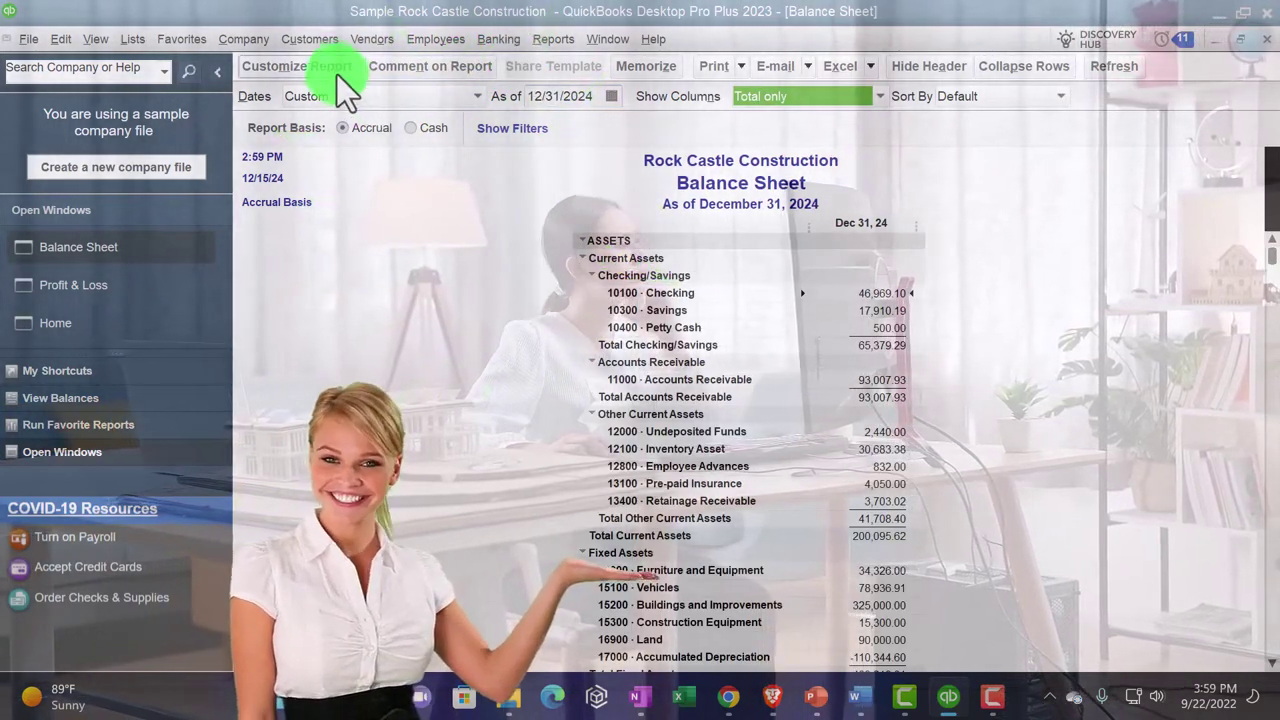
# - Customize the Balance Sheet with a column label font size of 12 and apply it to the related report text
pyautogui.click(333, 71)
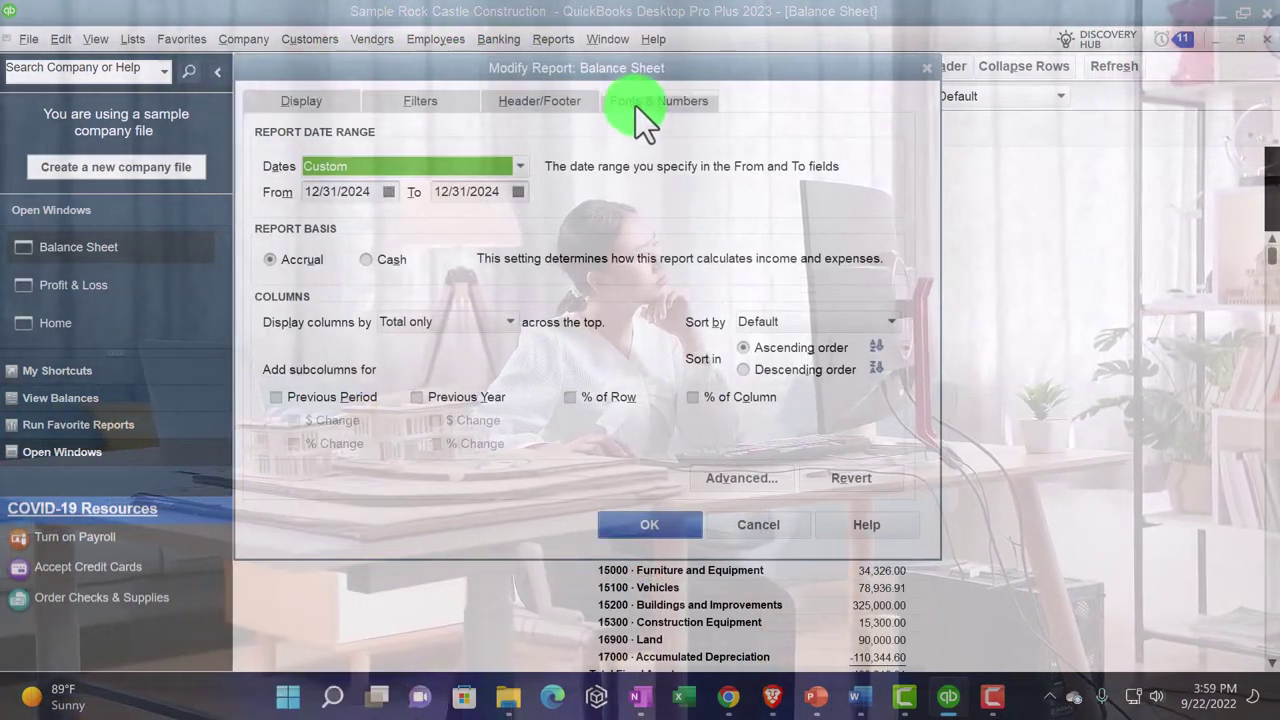
pyautogui.click(635, 103)
pyautogui.click(562, 352)
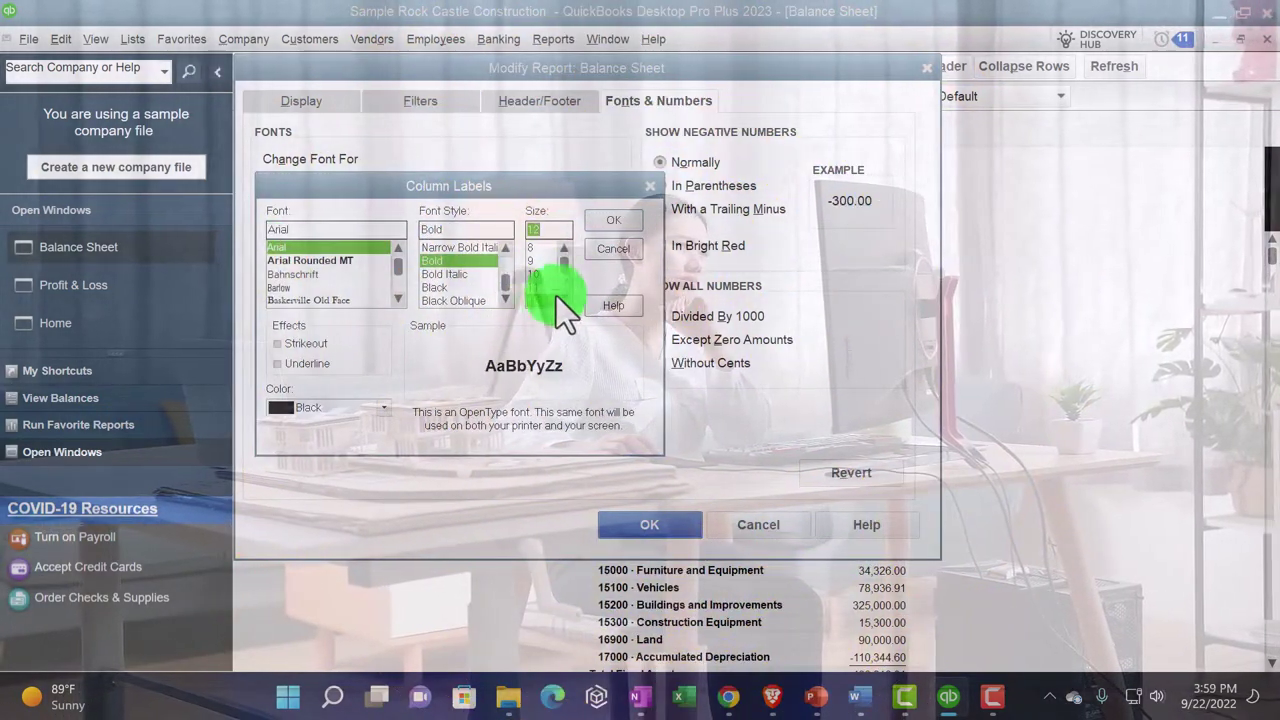
pyautogui.click(612, 221)
pyautogui.click(583, 220)
pyautogui.click(655, 525)
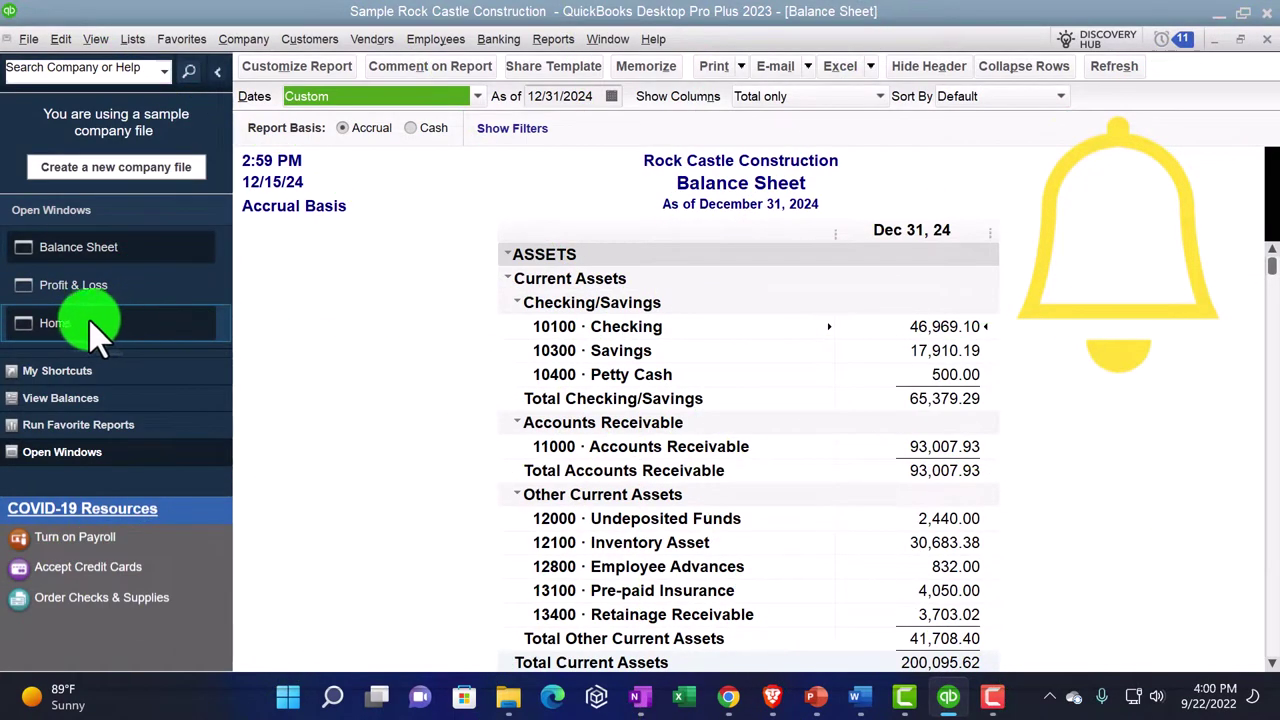
# - Return to the Home page and examine the available vendor transaction commands
pyautogui.click(60, 322)
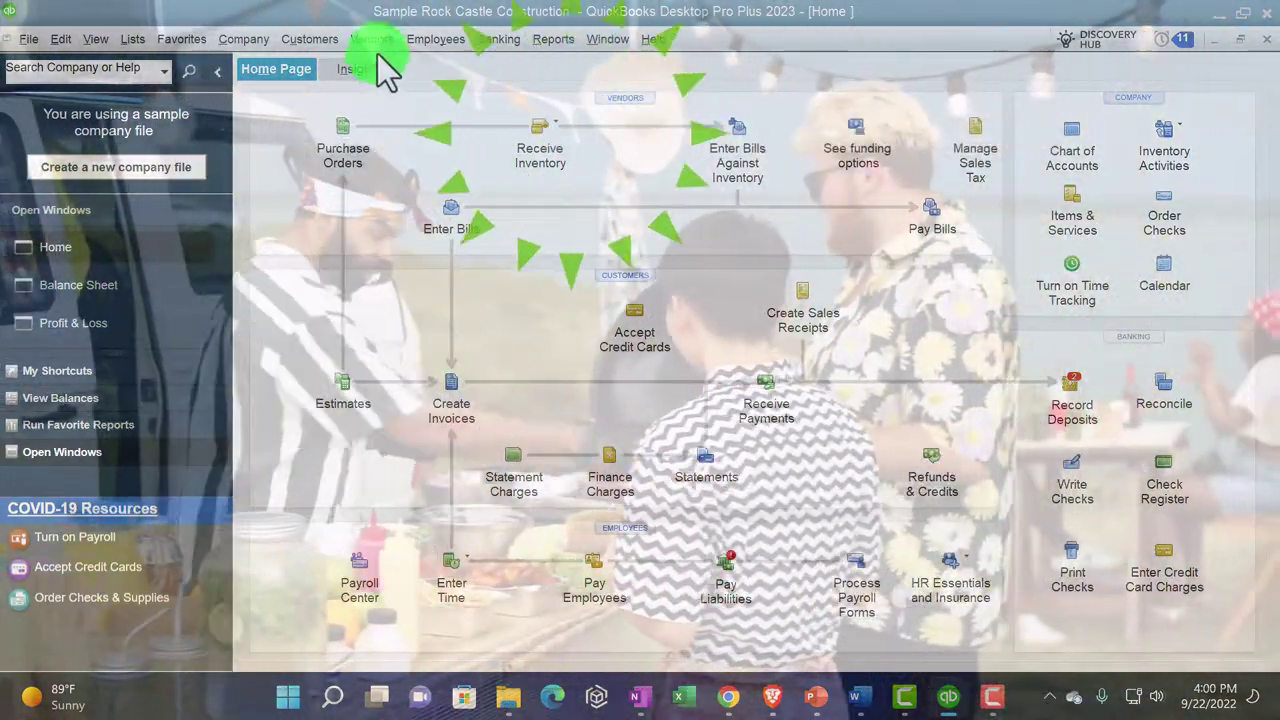
pyautogui.click(374, 42)
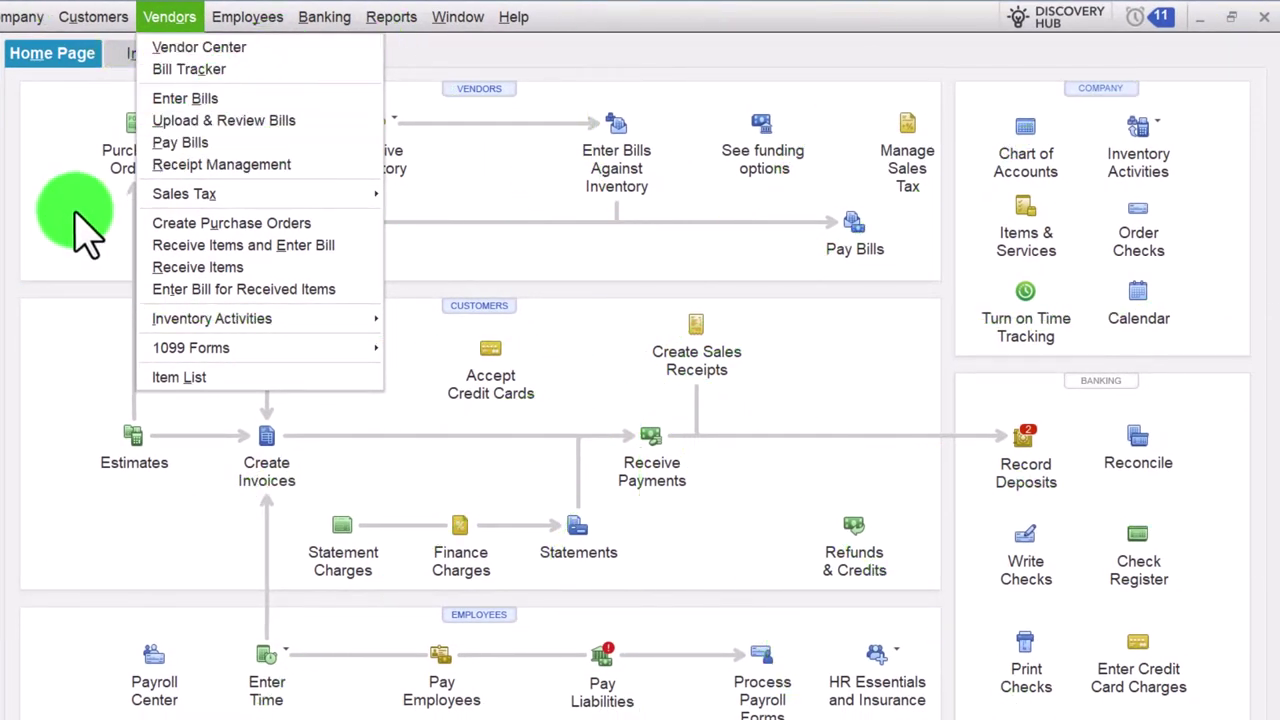
pyautogui.click(40, 194)
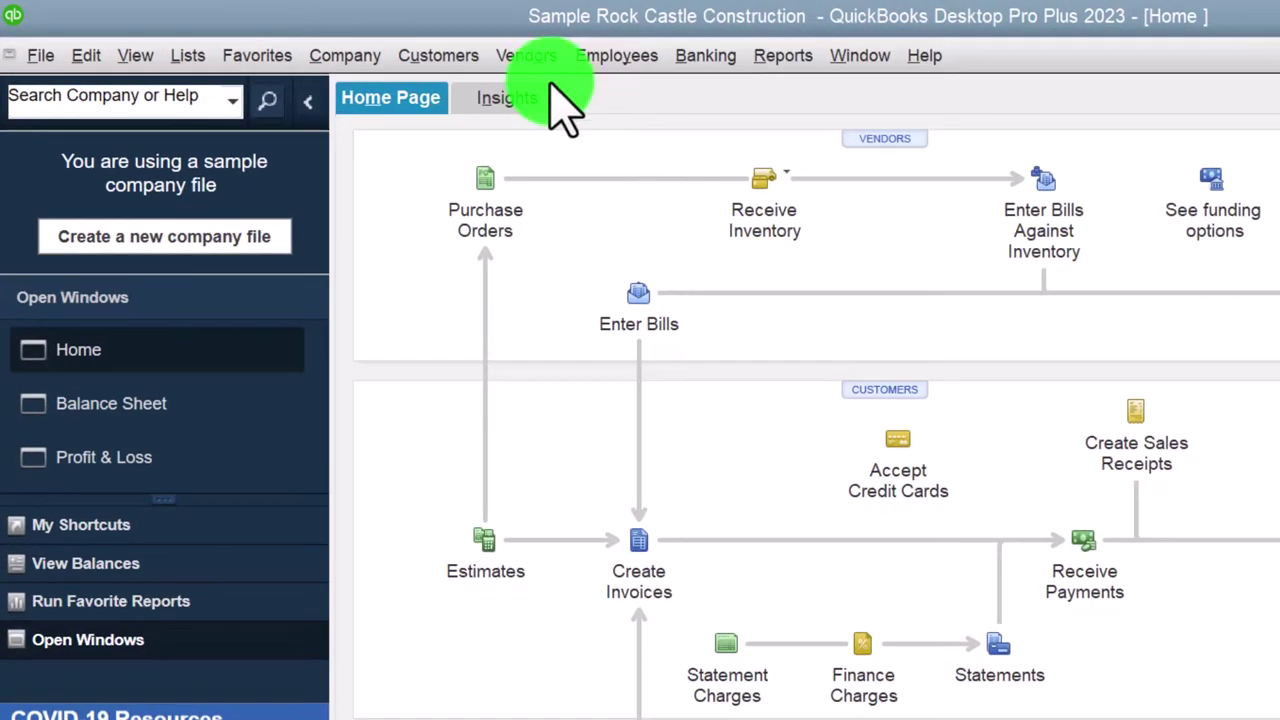
# - Check the vendor commands for entering bills, then open a blank Write Checks form for the Checking account
pyautogui.click(376, 42)
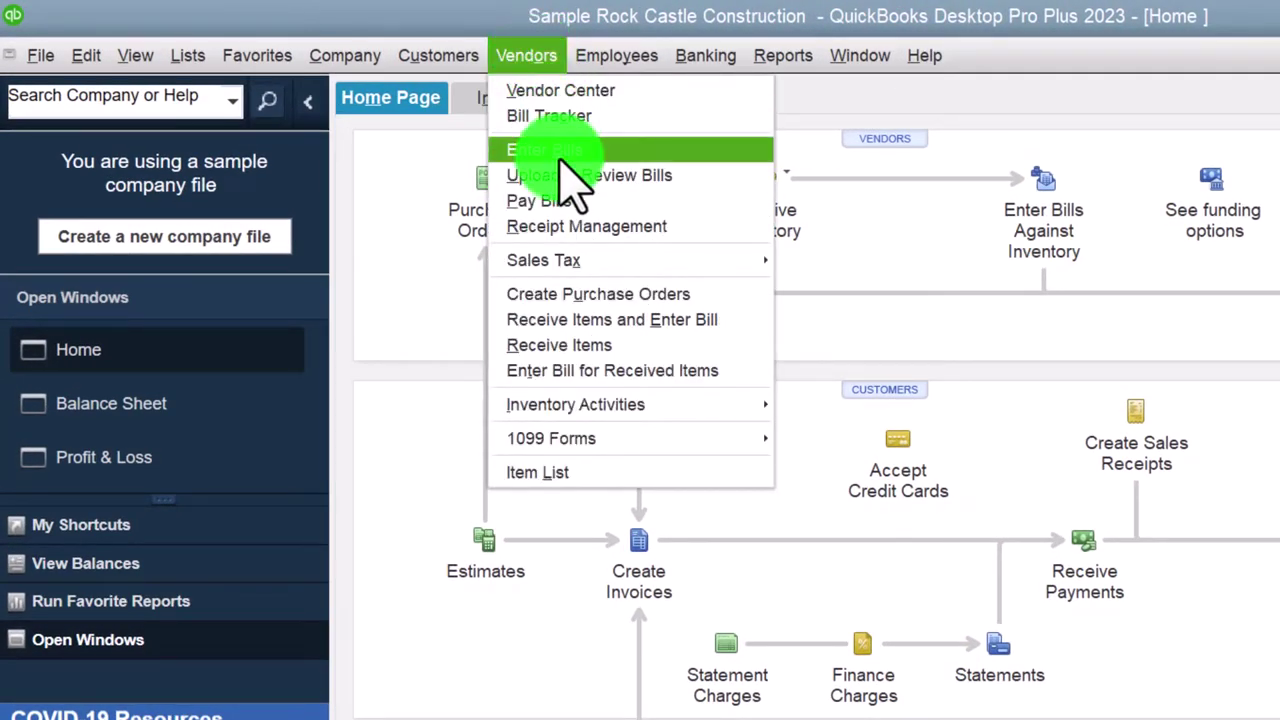
pyautogui.click(800, 250)
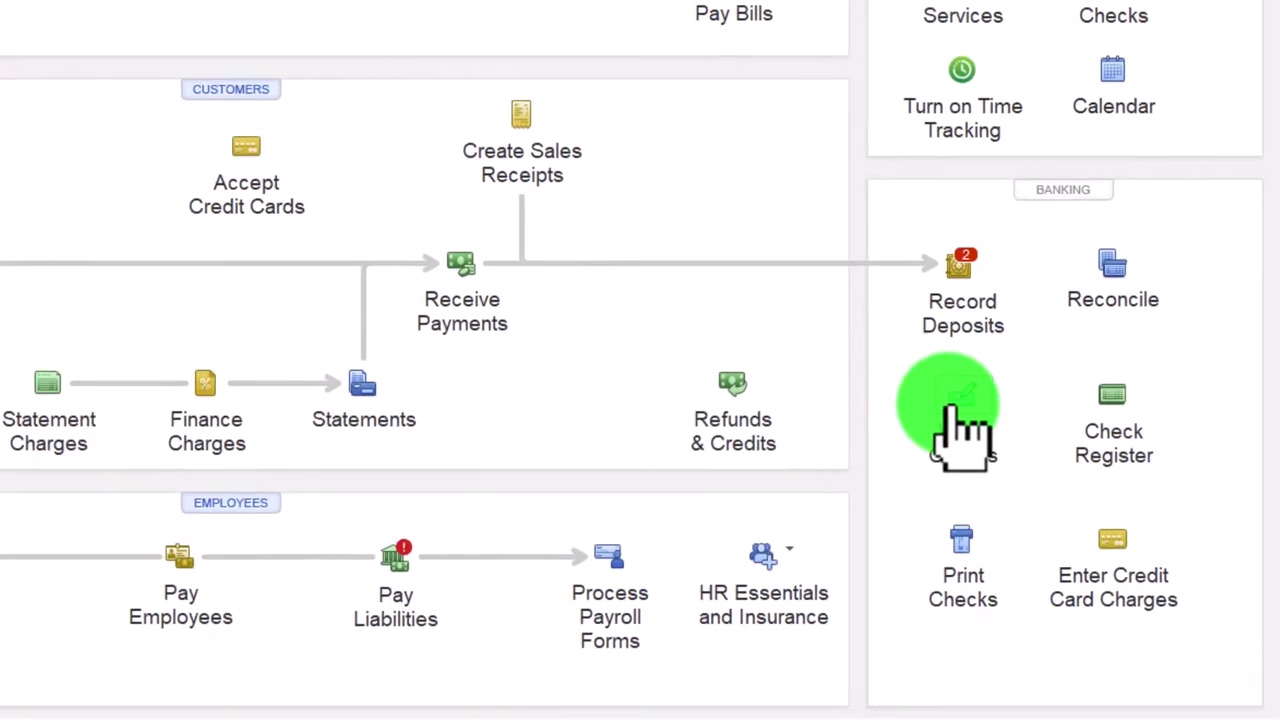
pyautogui.click(1182, 593)
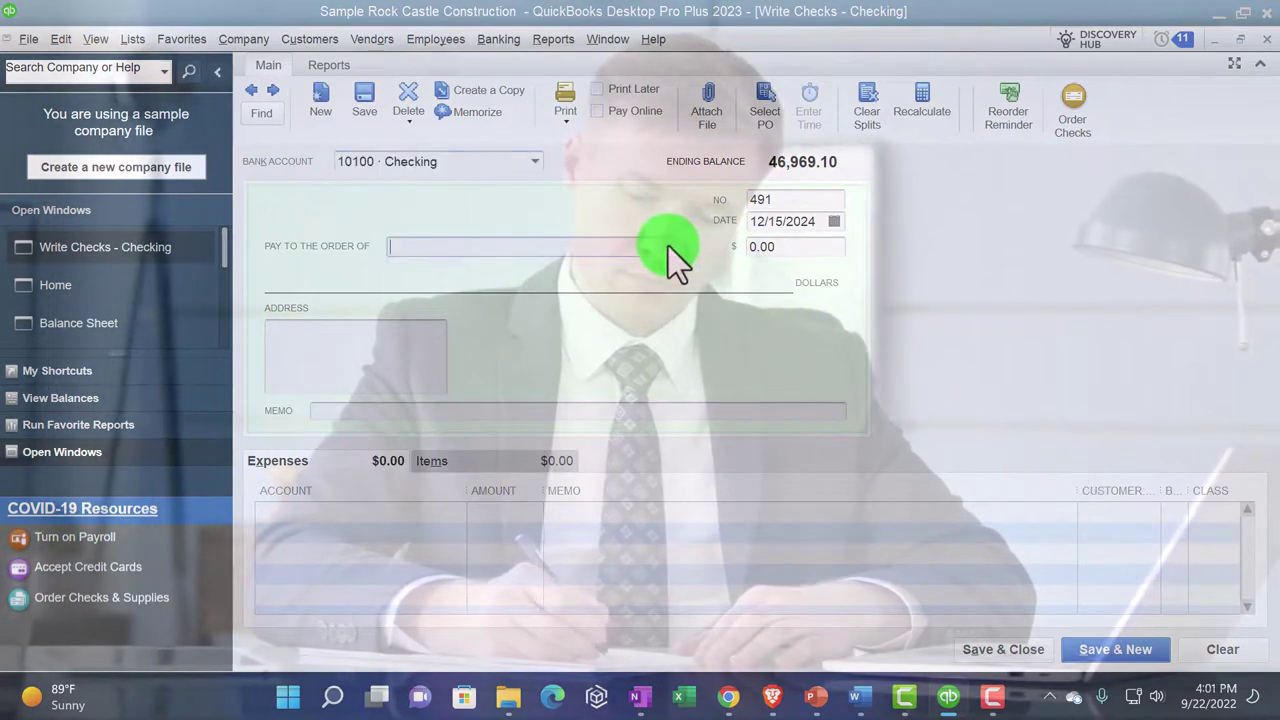
# - Browse the customers, jobs and vendors available as payees on the check, leave the payee blank and close the Write Checks form
pyautogui.click(669, 246)
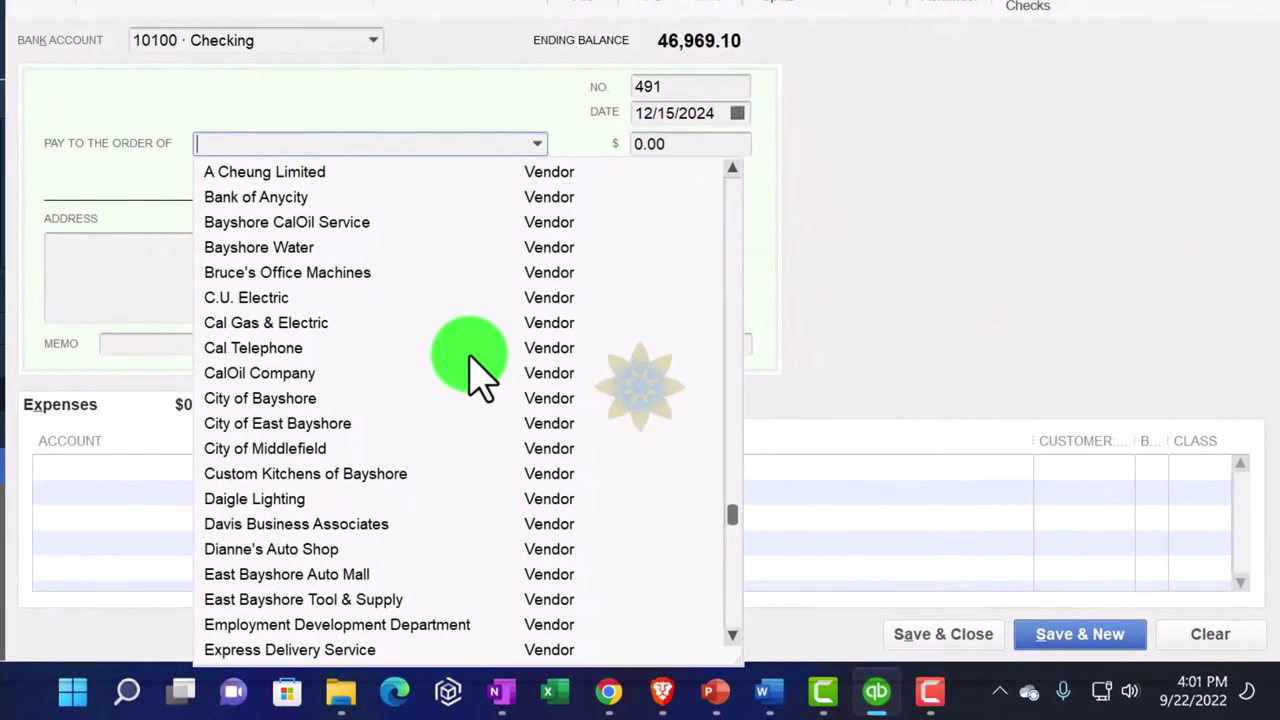
pyautogui.scroll(9, 478, 375)
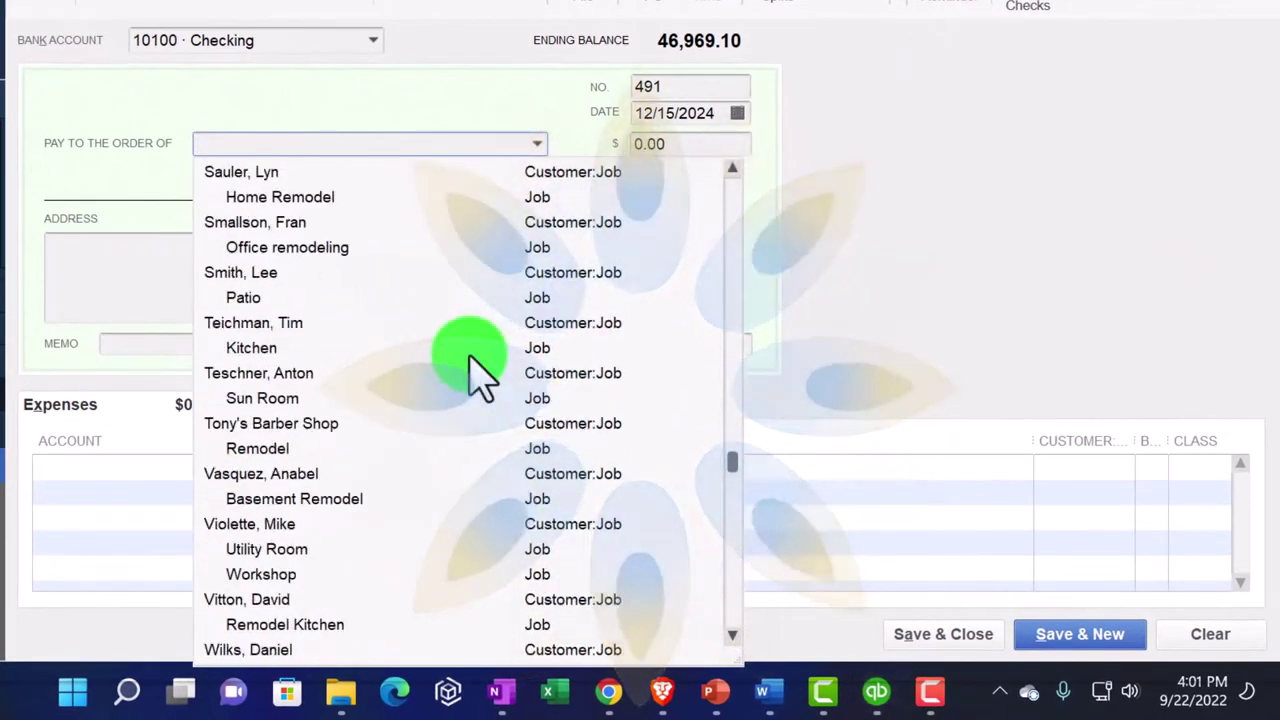
pyautogui.scroll(6, 478, 375)
pyautogui.scroll(-5, 478, 375)
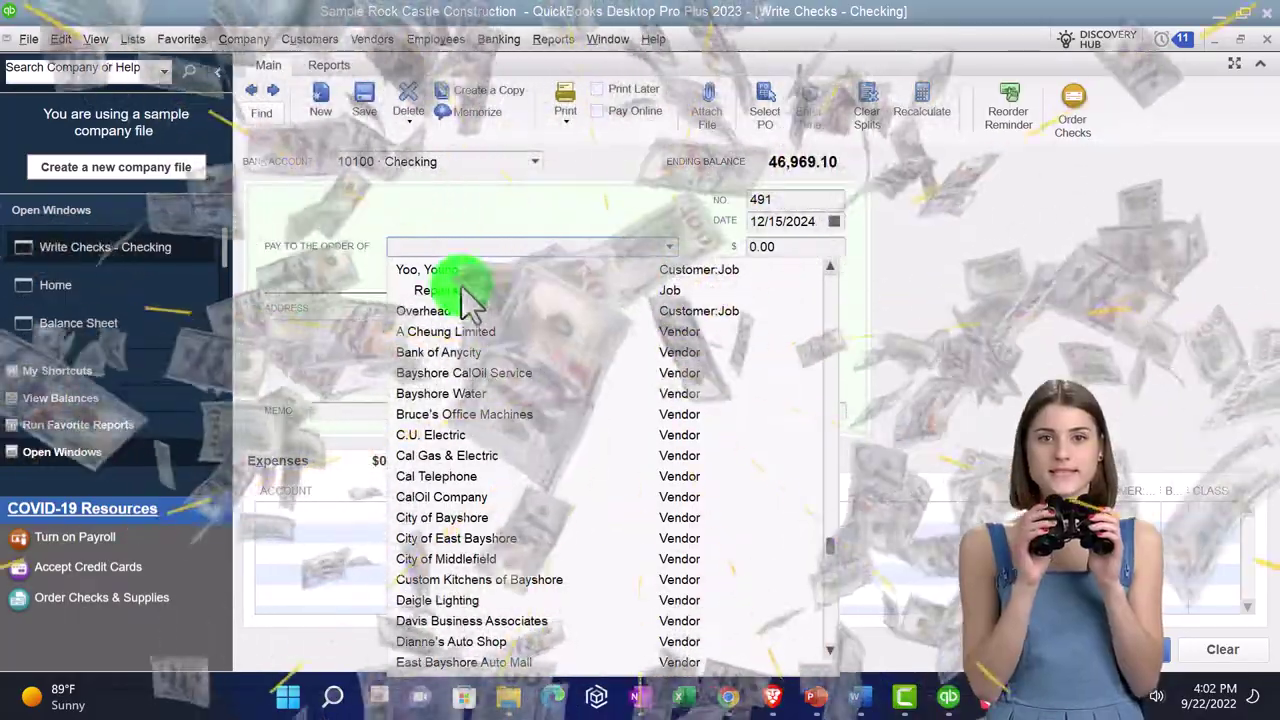
pyautogui.click(432, 246)
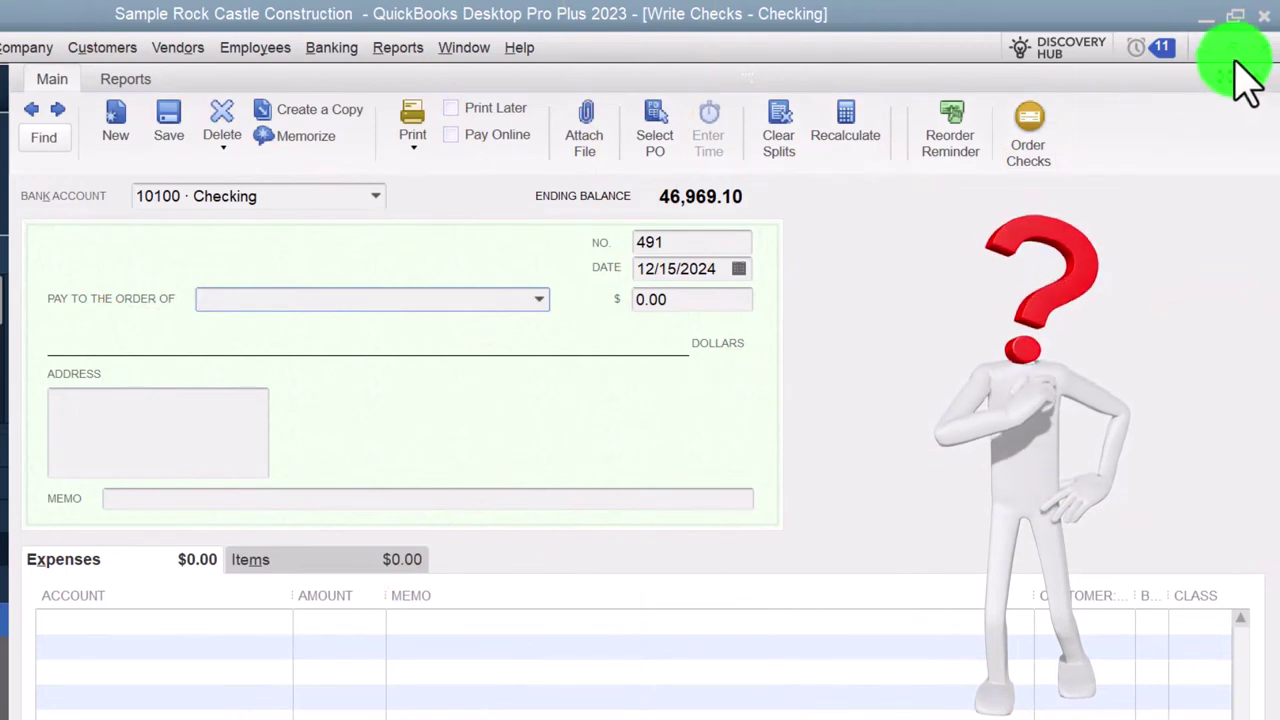
pyautogui.click(1261, 50)
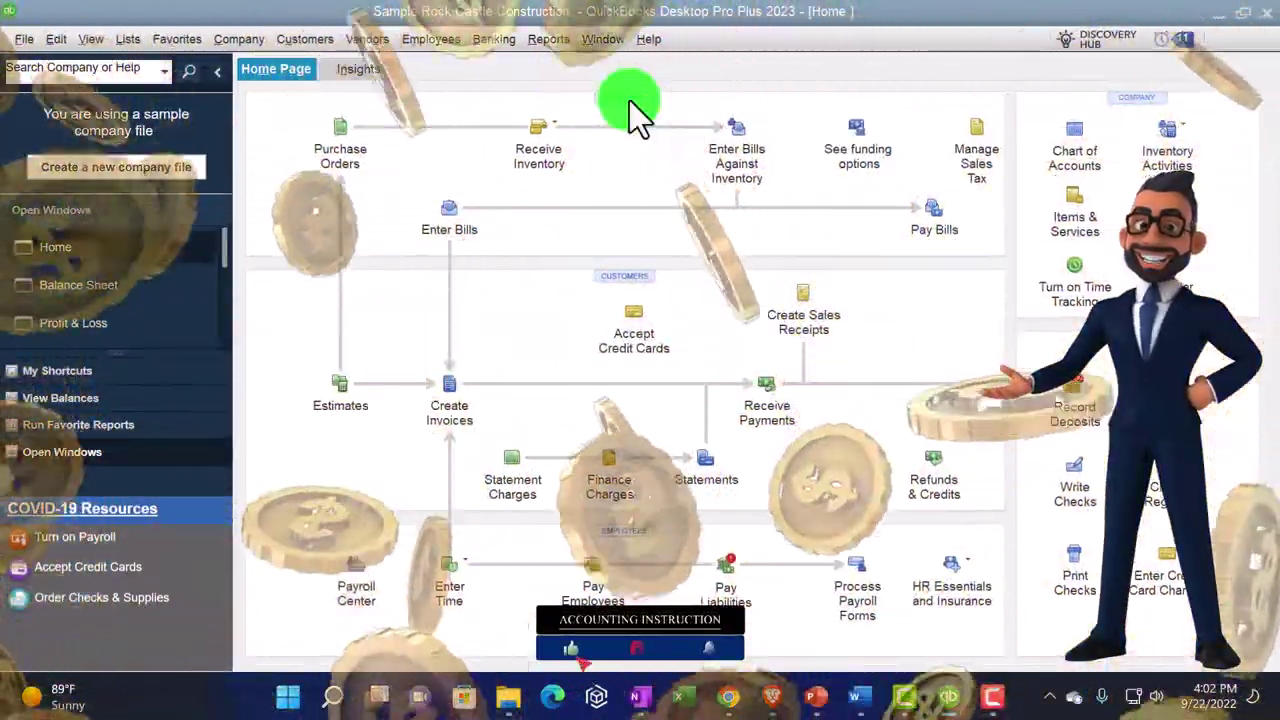
# - Open the Vendor Center and switch from the transaction types to the list of active vendors
pyautogui.click(629, 100)
pyautogui.click(354, 37)
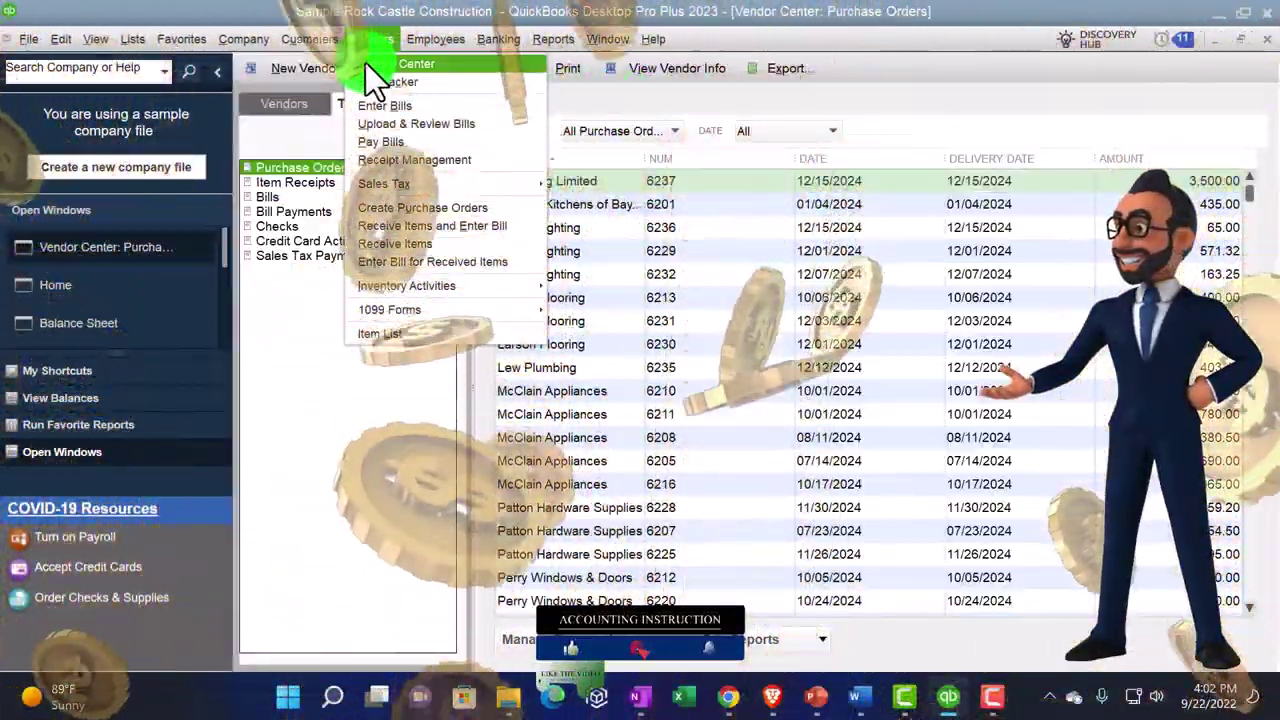
pyautogui.click(368, 37)
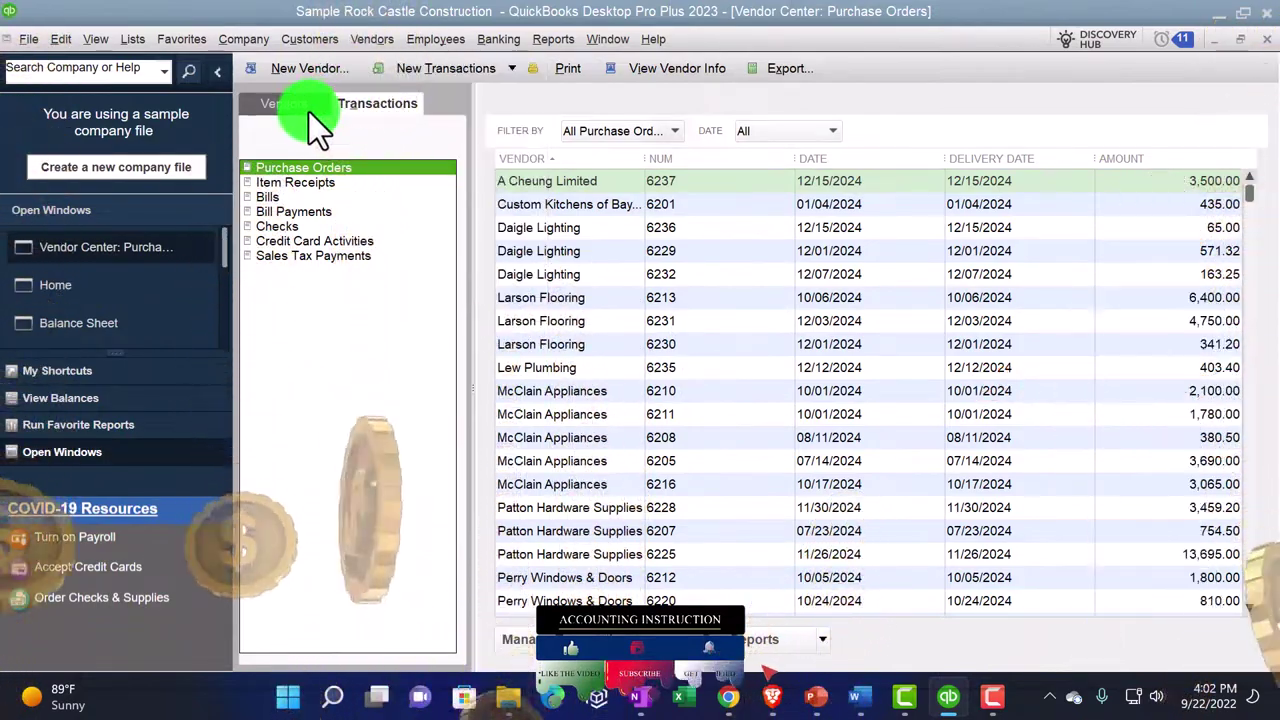
pyautogui.click(301, 105)
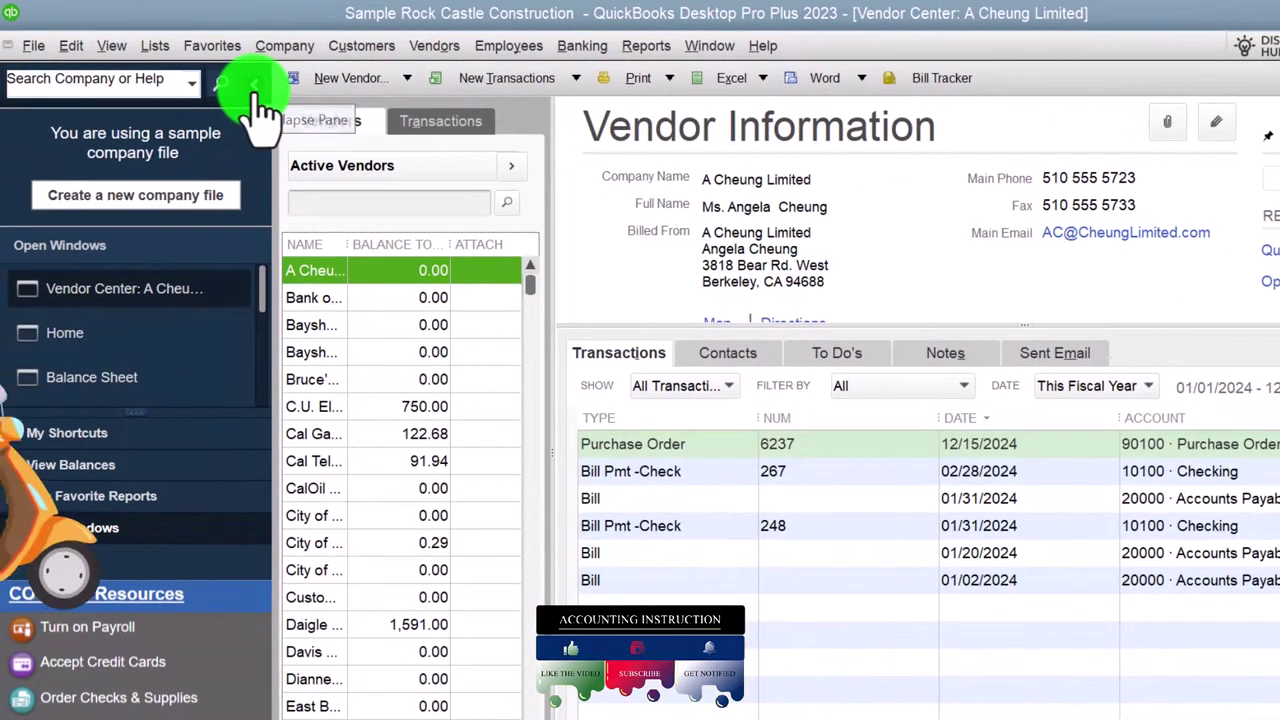
# - Collapse the Open Windows pane and widen the vendor list's Name column to make the vendor names readable
pyautogui.click(256, 88)
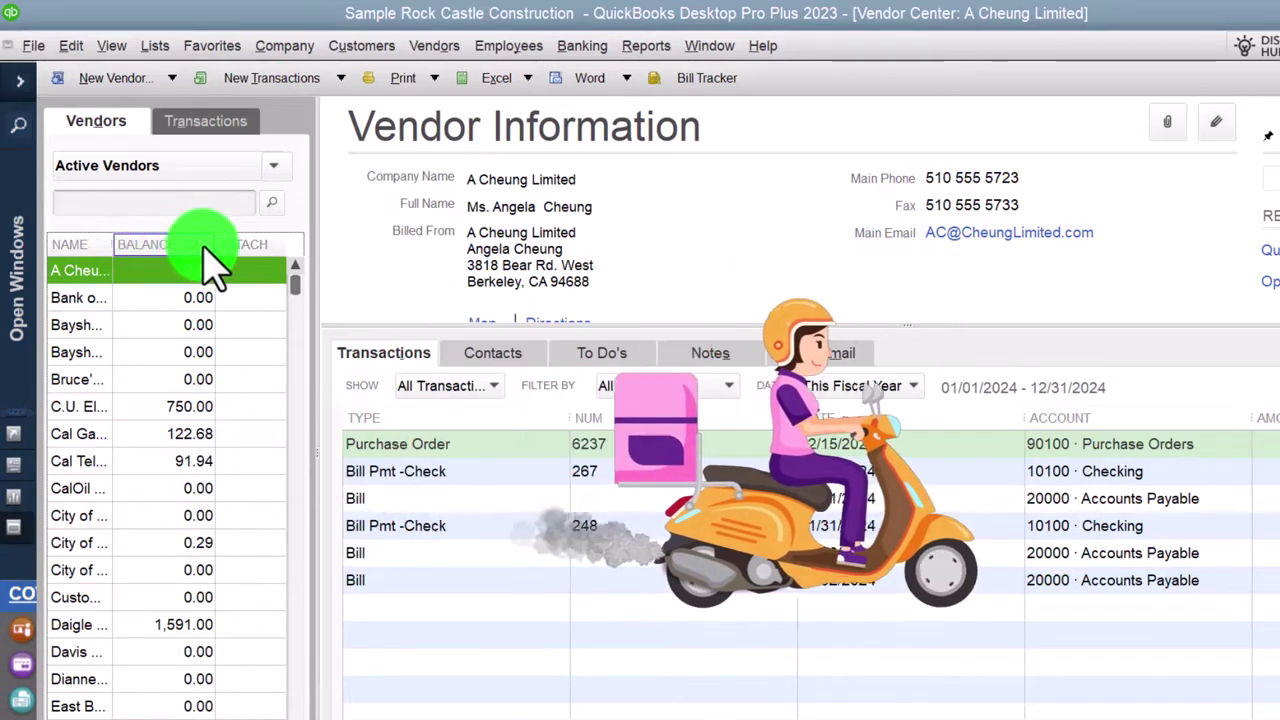
pyautogui.moveTo(115, 237); pyautogui.dragTo(141, 238)
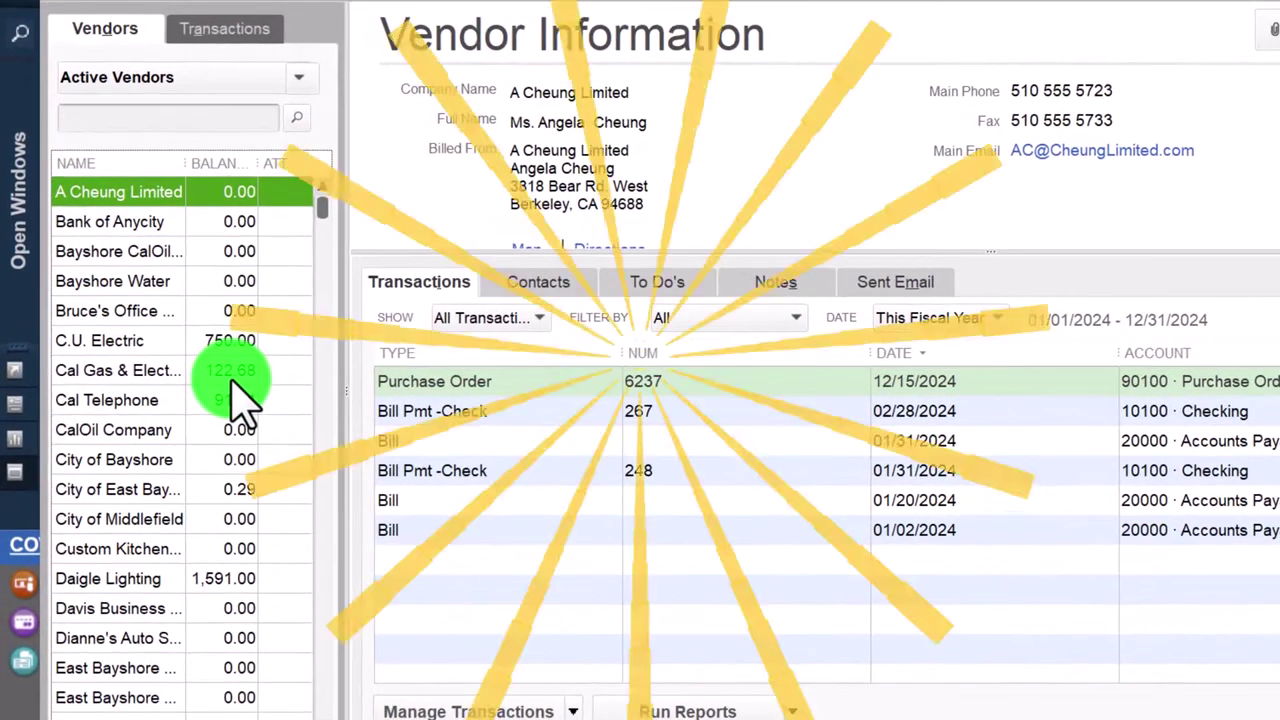
pyautogui.scroll(-1, 240, 400)
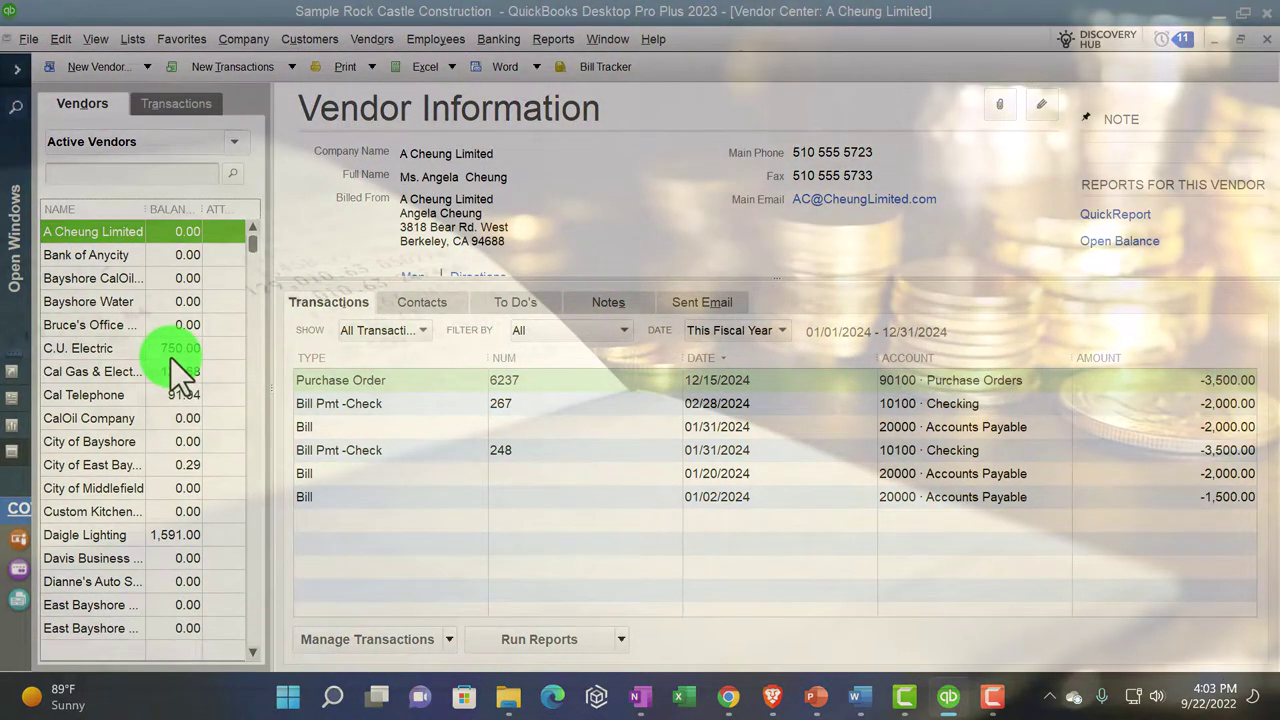
# - Select the vendor C.U. Electric and view a blank New Vendor form, closing it without adding a vendor
pyautogui.click(169, 350)
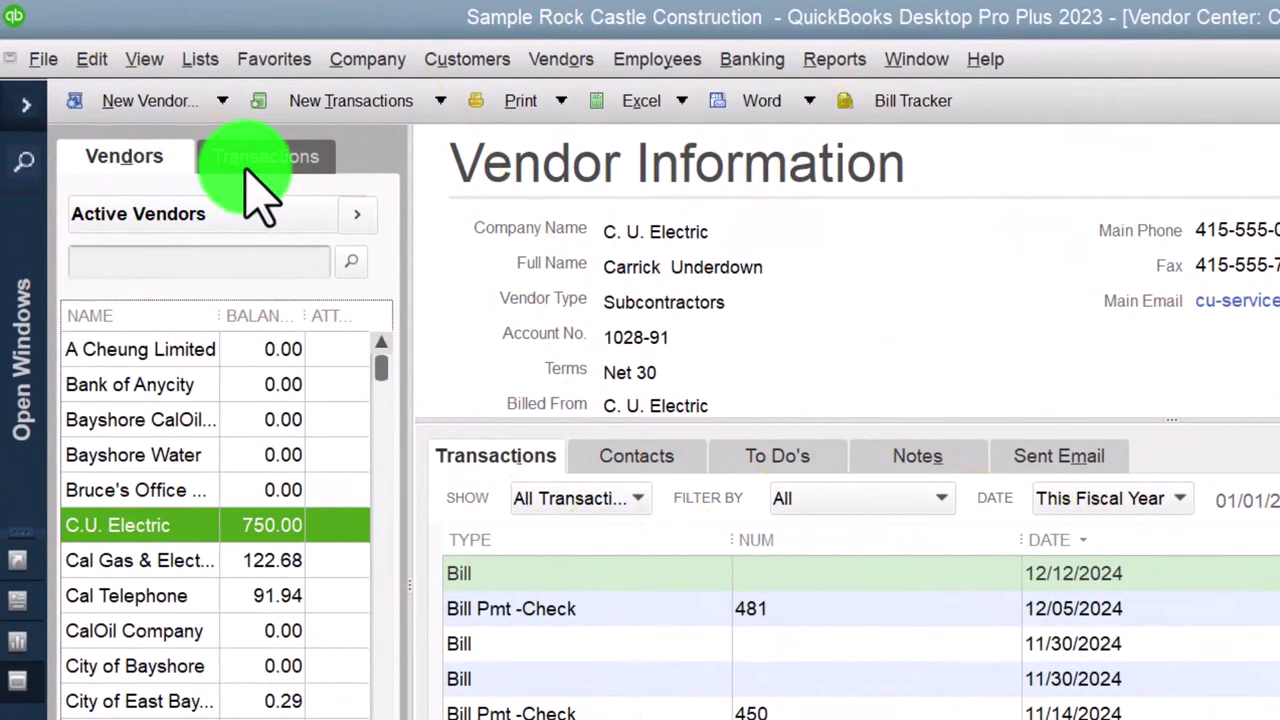
pyautogui.click(222, 102)
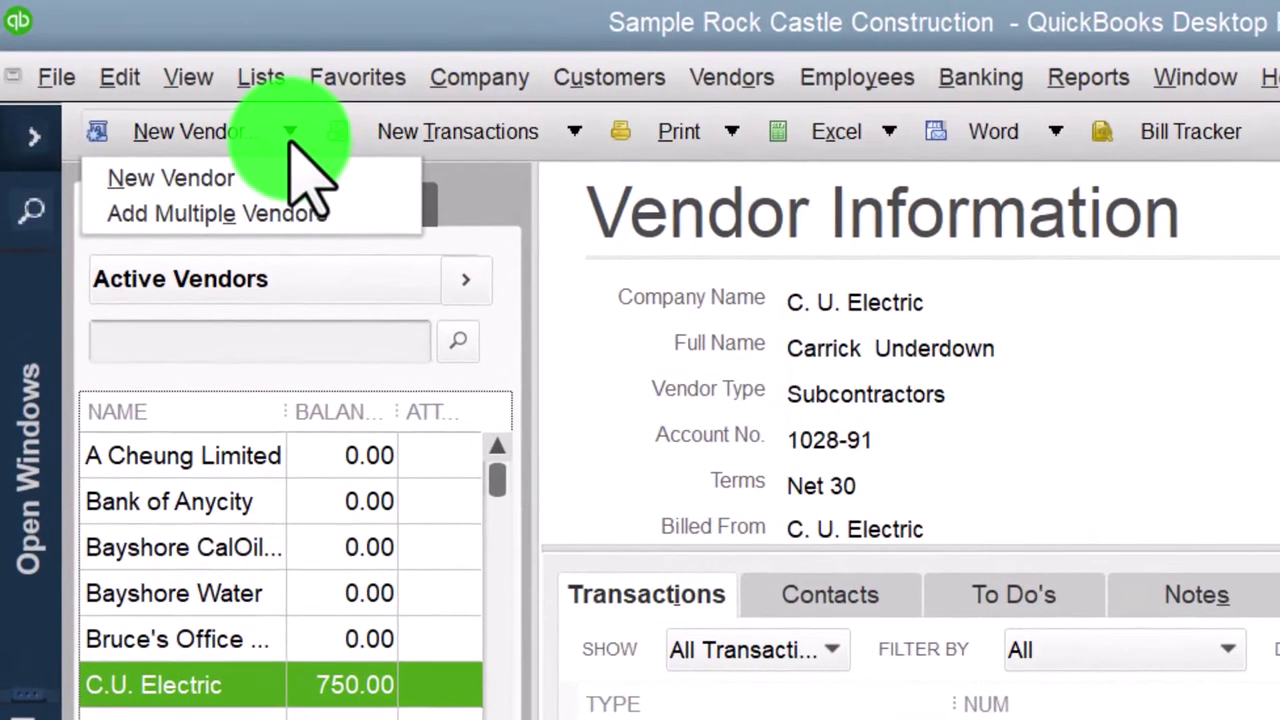
pyautogui.click(248, 178)
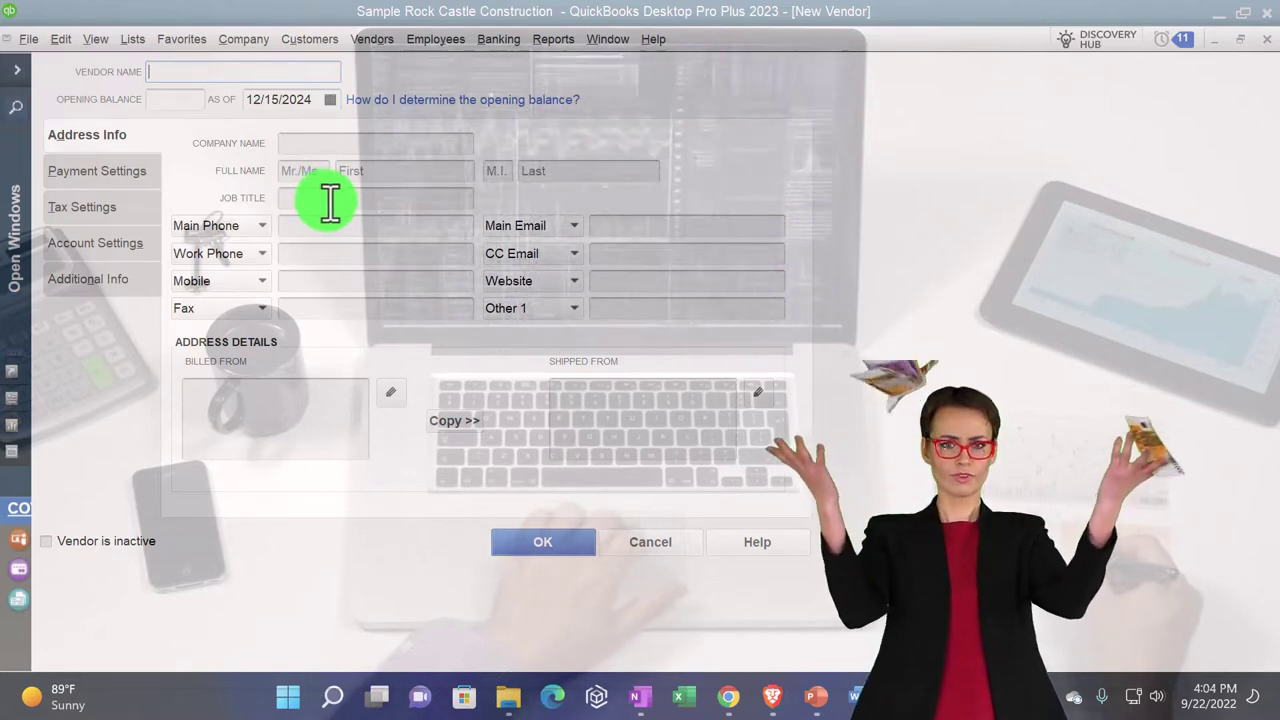
pyautogui.click(1266, 40)
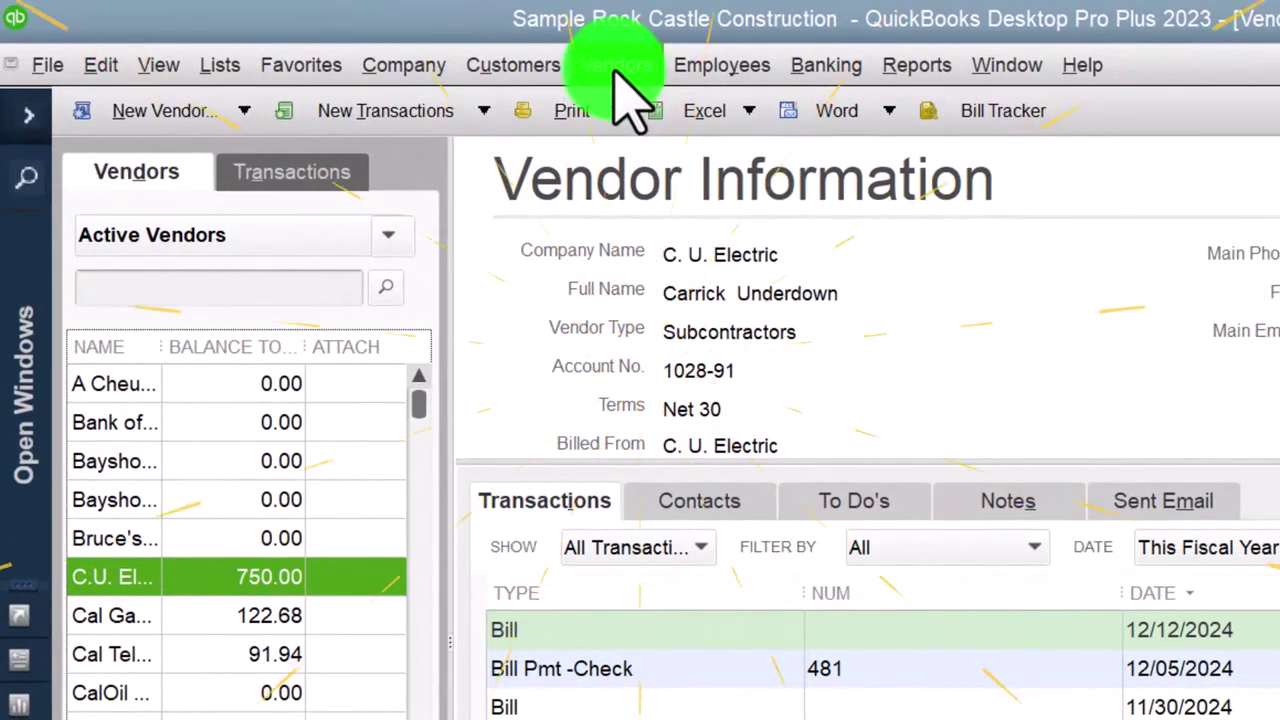
# - Reopen the Vendor Center and examine the new transaction types available for vendors
pyautogui.click(617, 66)
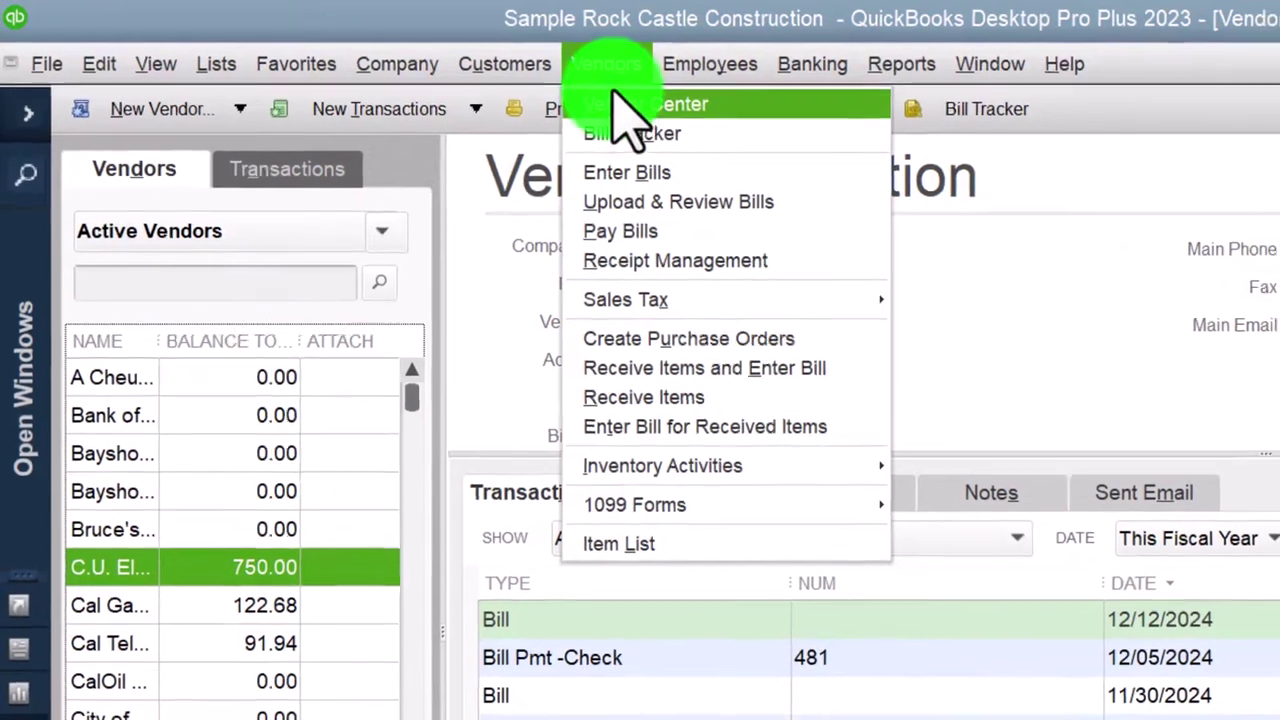
pyautogui.click(600, 105)
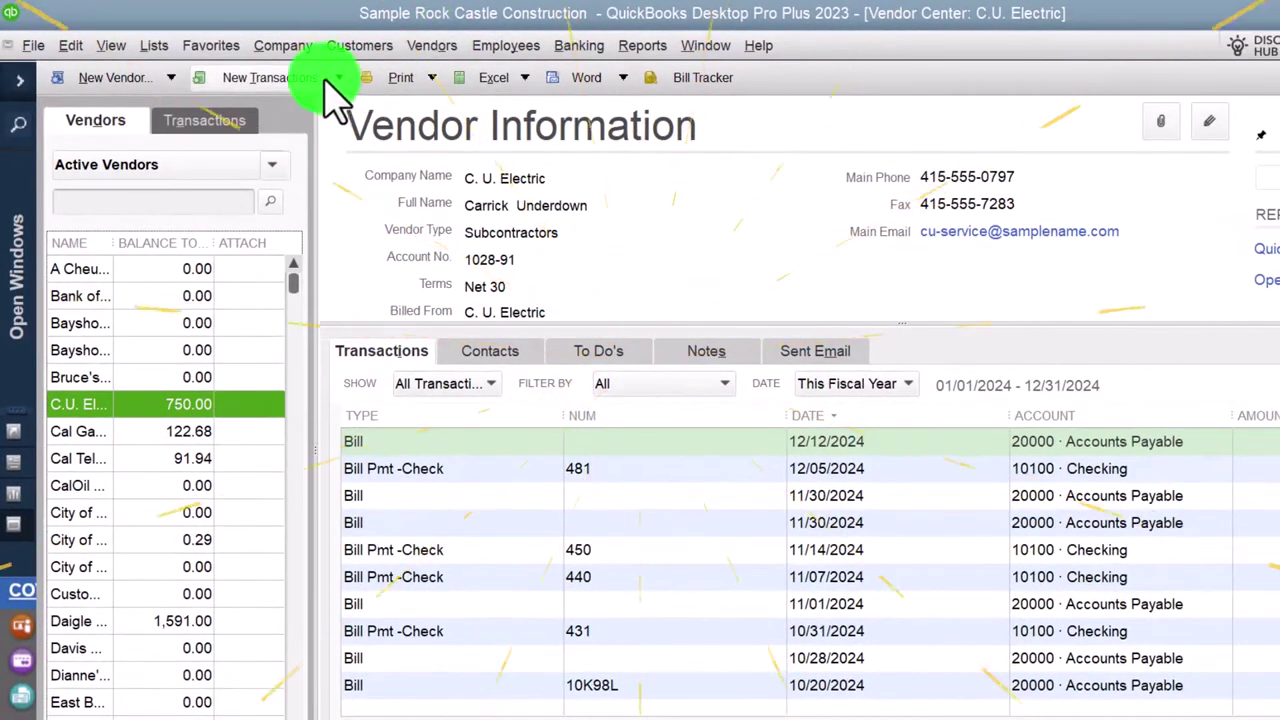
pyautogui.click(310, 85)
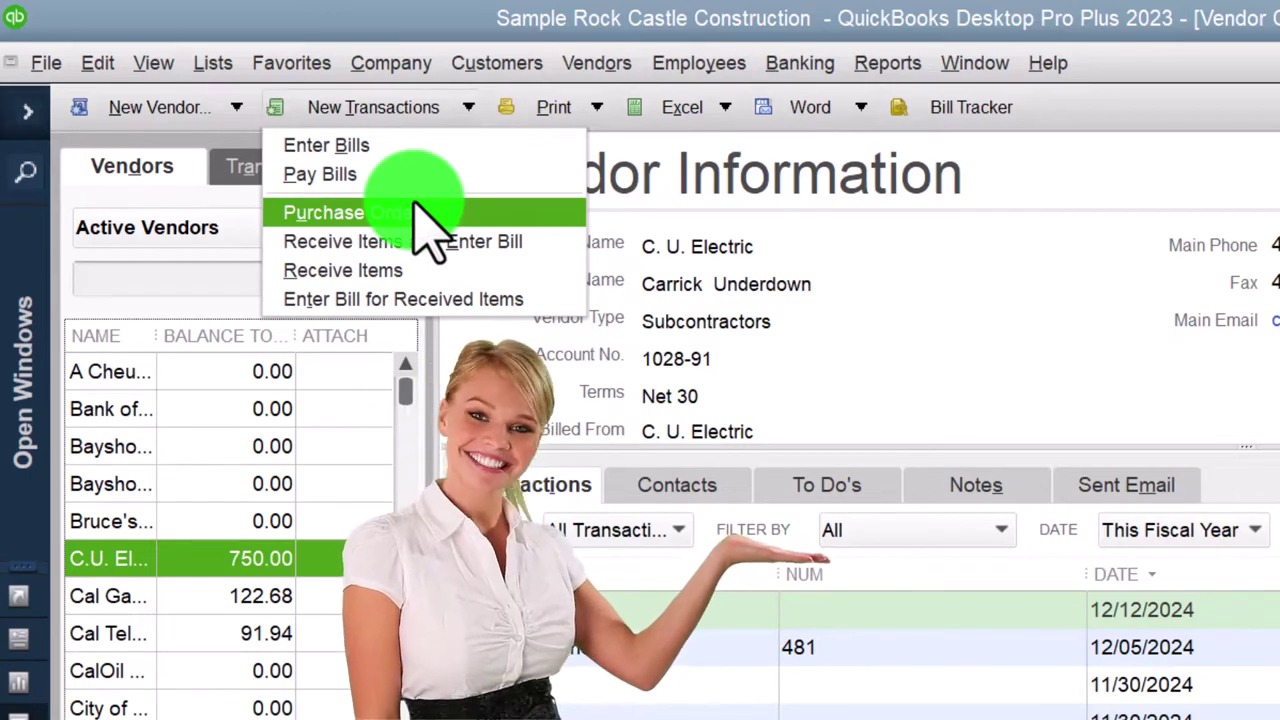
pyautogui.click(1117, 163)
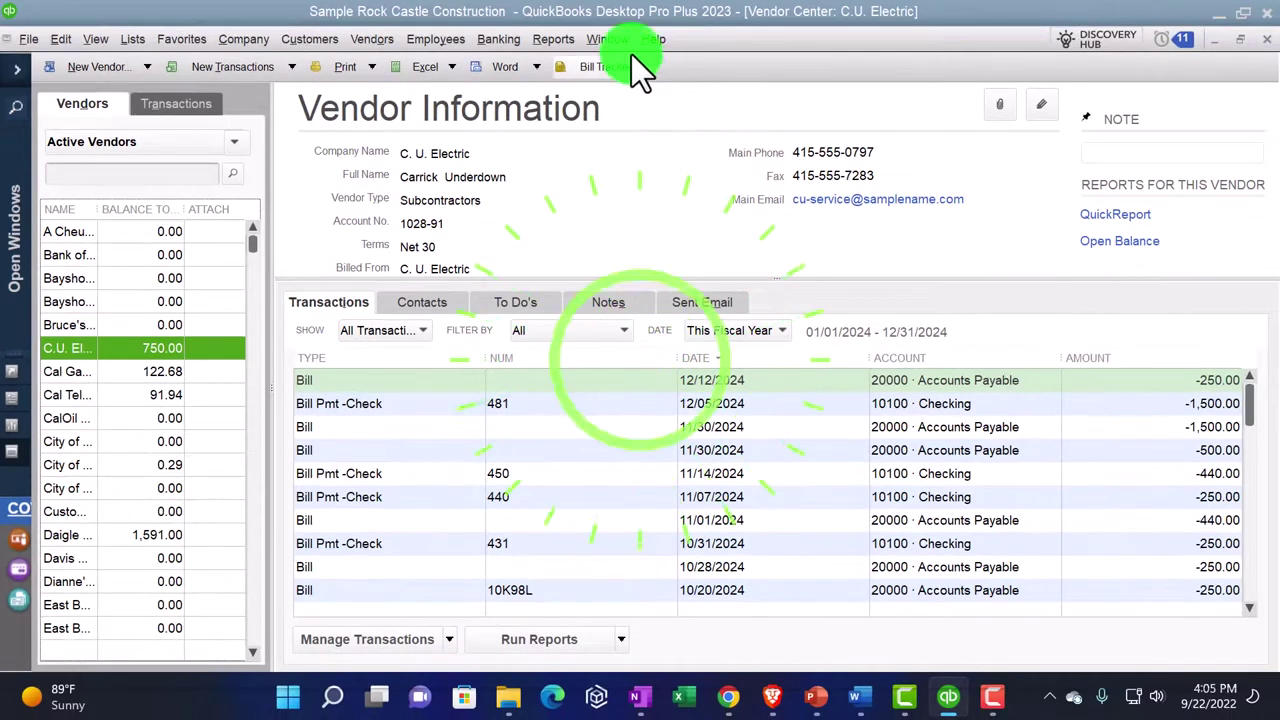
# - Examine the Vendor Center's printing options, Excel export and import options, and Word letter options
pyautogui.click(371, 66)
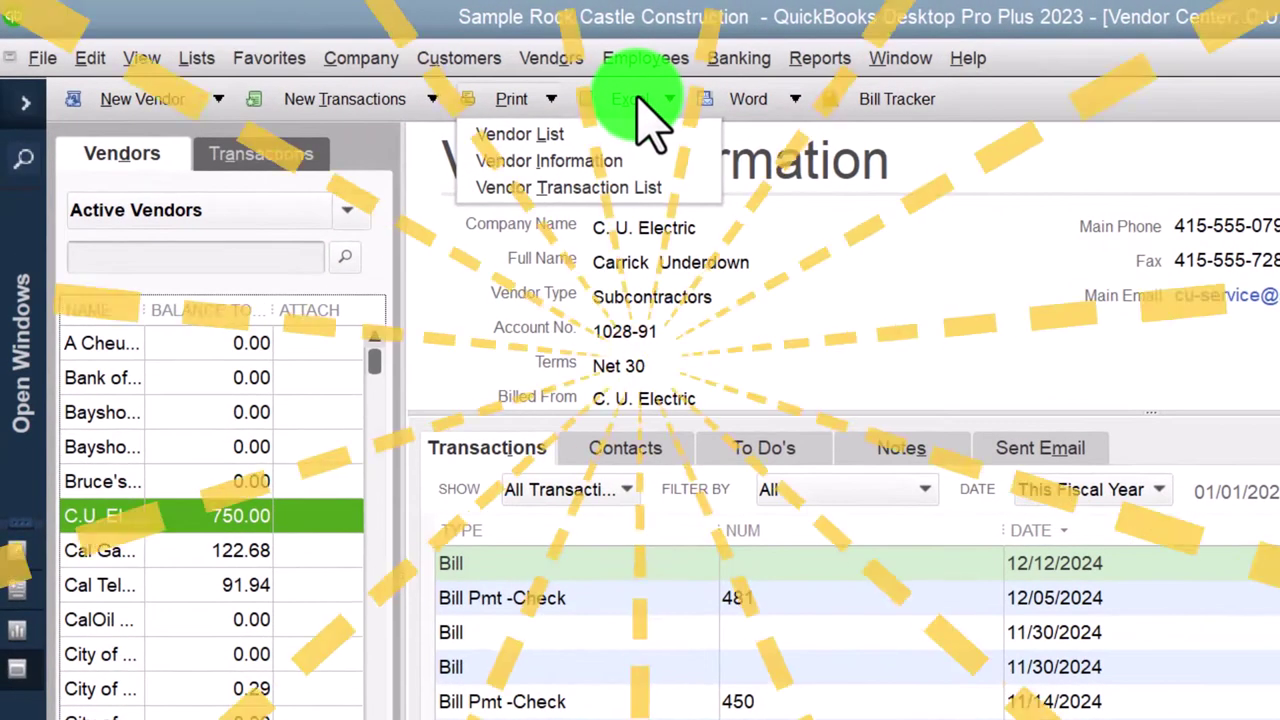
pyautogui.click(594, 90)
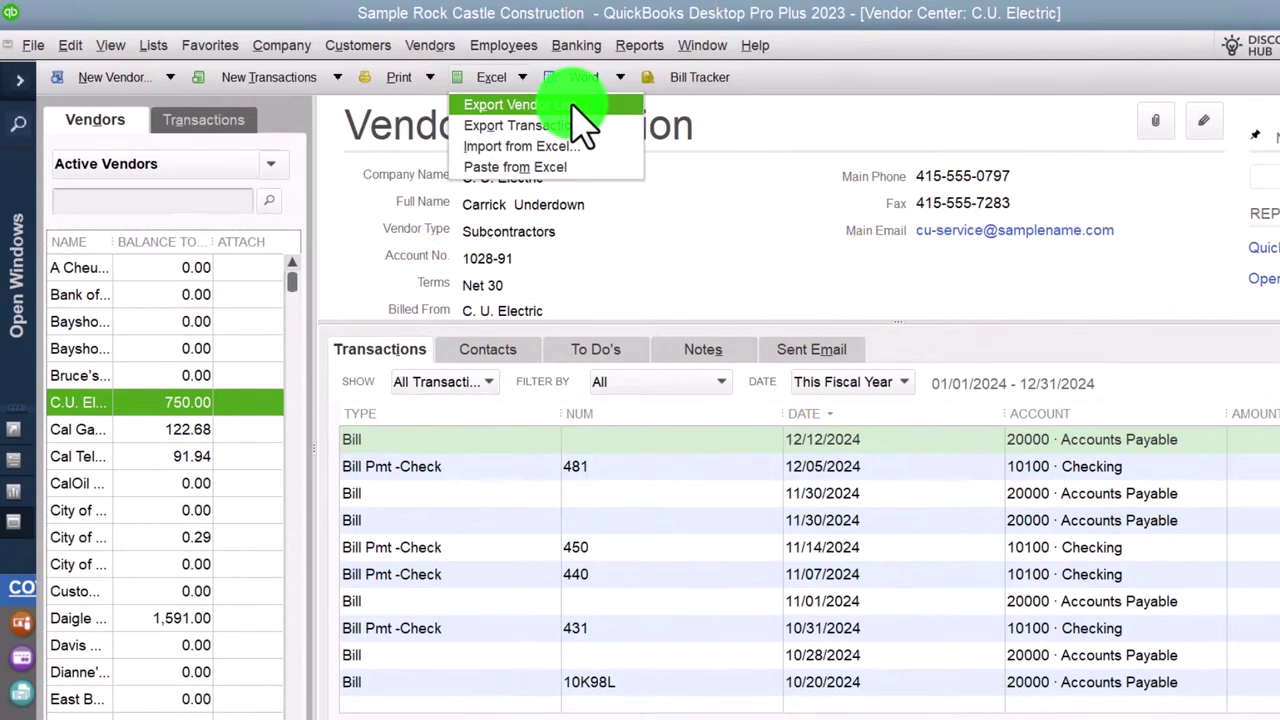
pyautogui.click(585, 78)
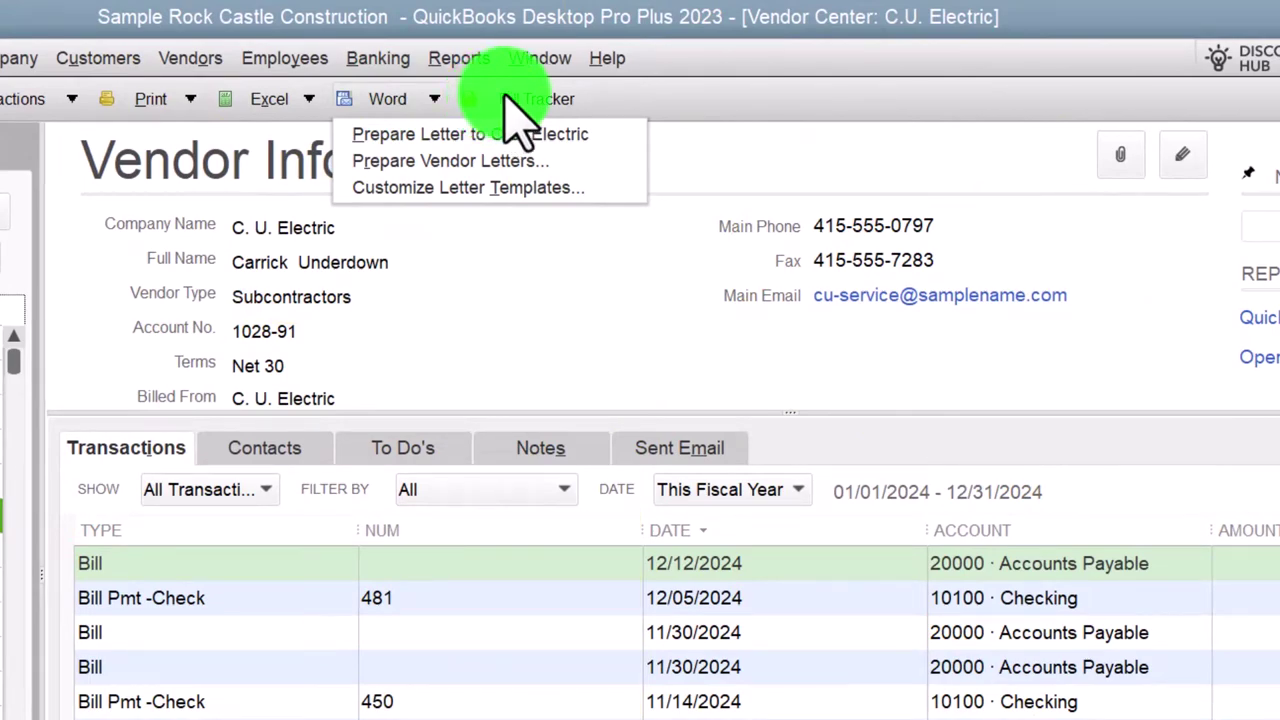
pyautogui.click(550, 340)
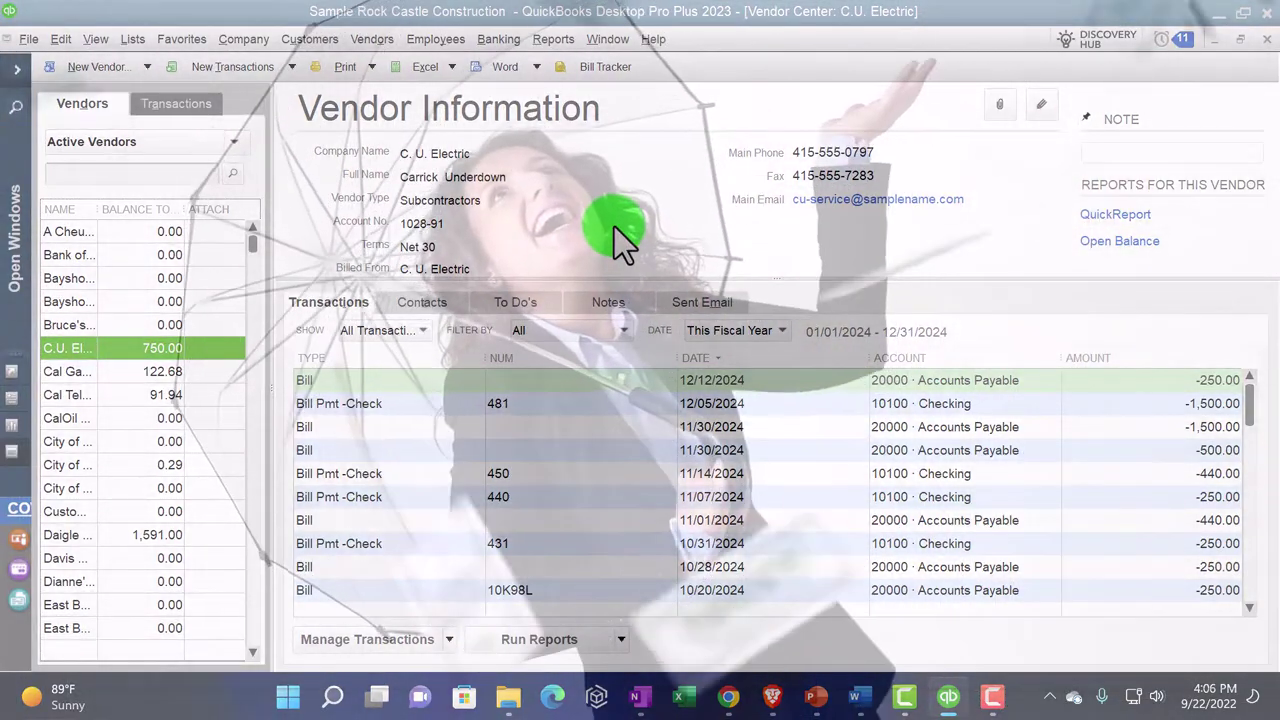
# - Widen the vendor list's Name column again and check the options for adding one or multiple vendors
pyautogui.moveTo(101, 205); pyautogui.dragTo(137, 201)
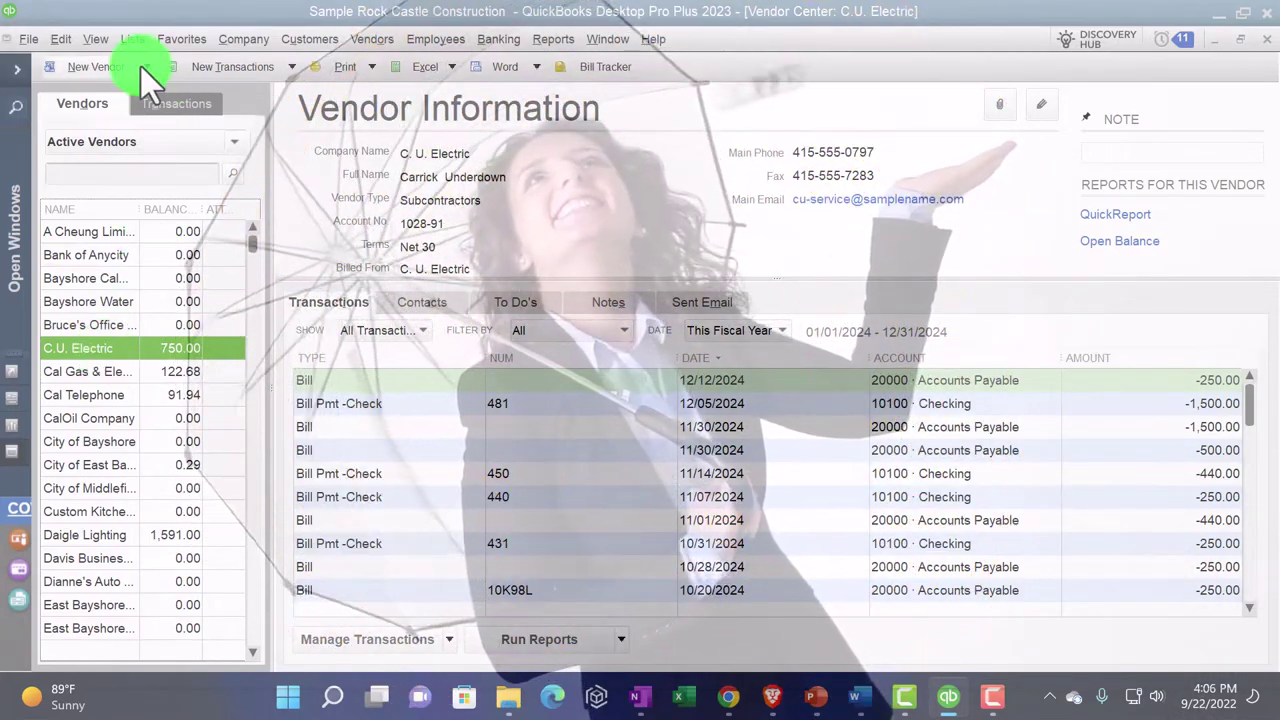
pyautogui.click(143, 67)
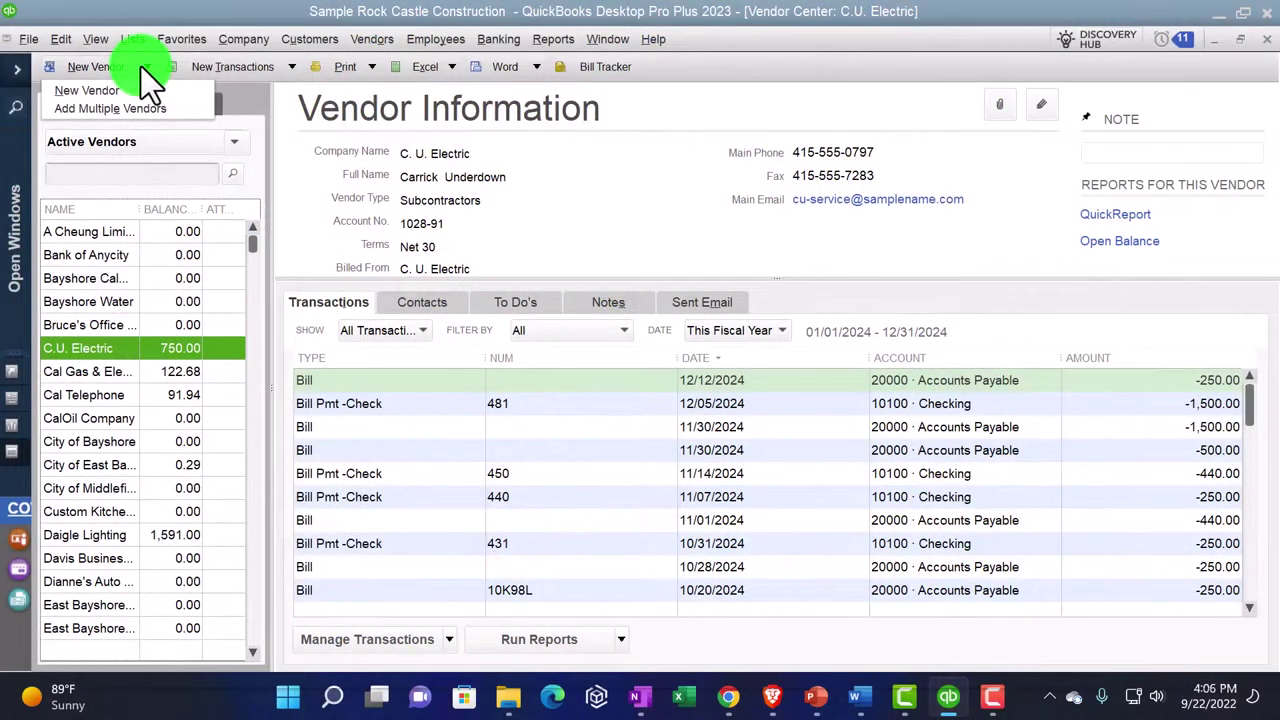
pyautogui.click(143, 67)
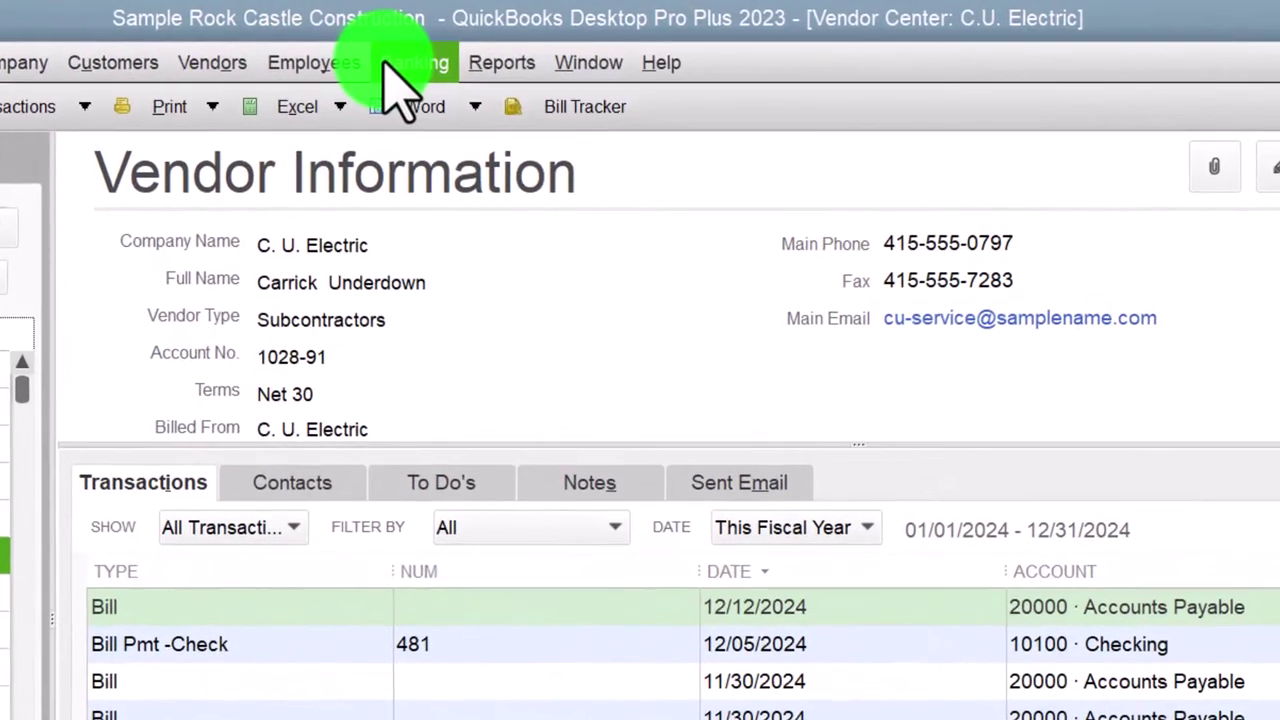
# - Open a blank Write Checks form for the Checking account, examine its payee field and return to the Vendor Center
pyautogui.click(386, 64)
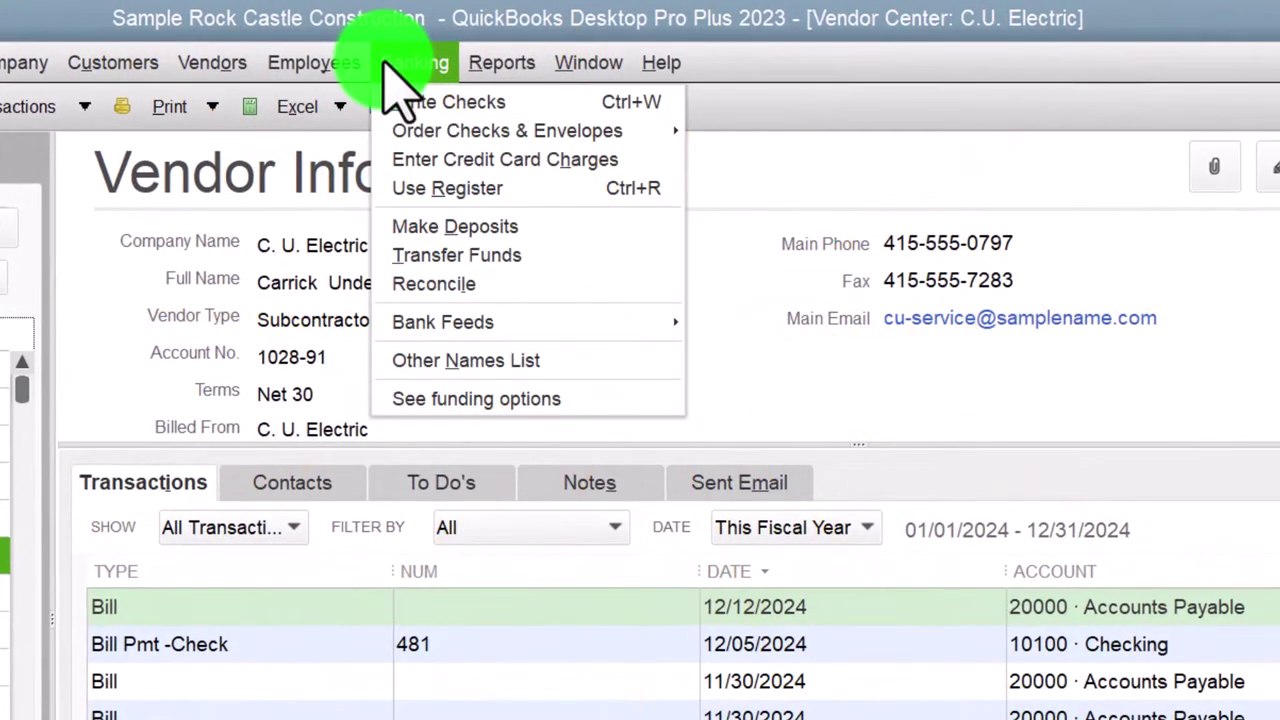
pyautogui.click(418, 100)
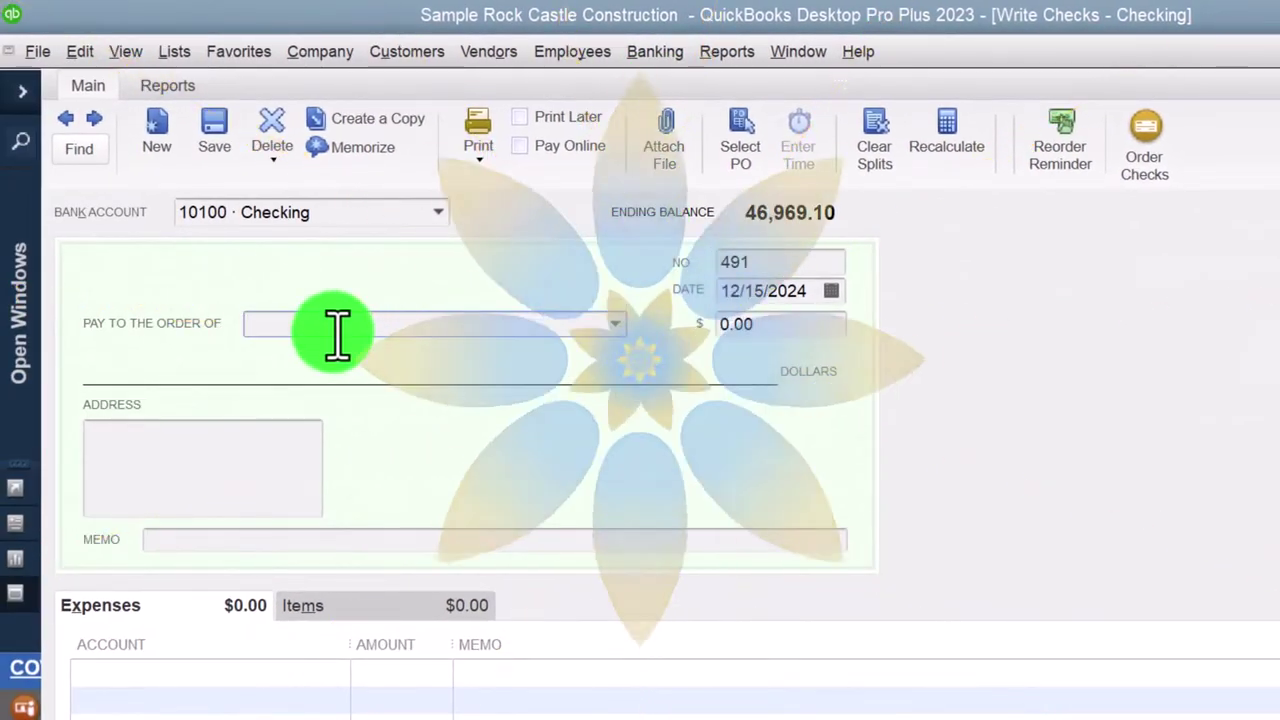
pyautogui.click(222, 672)
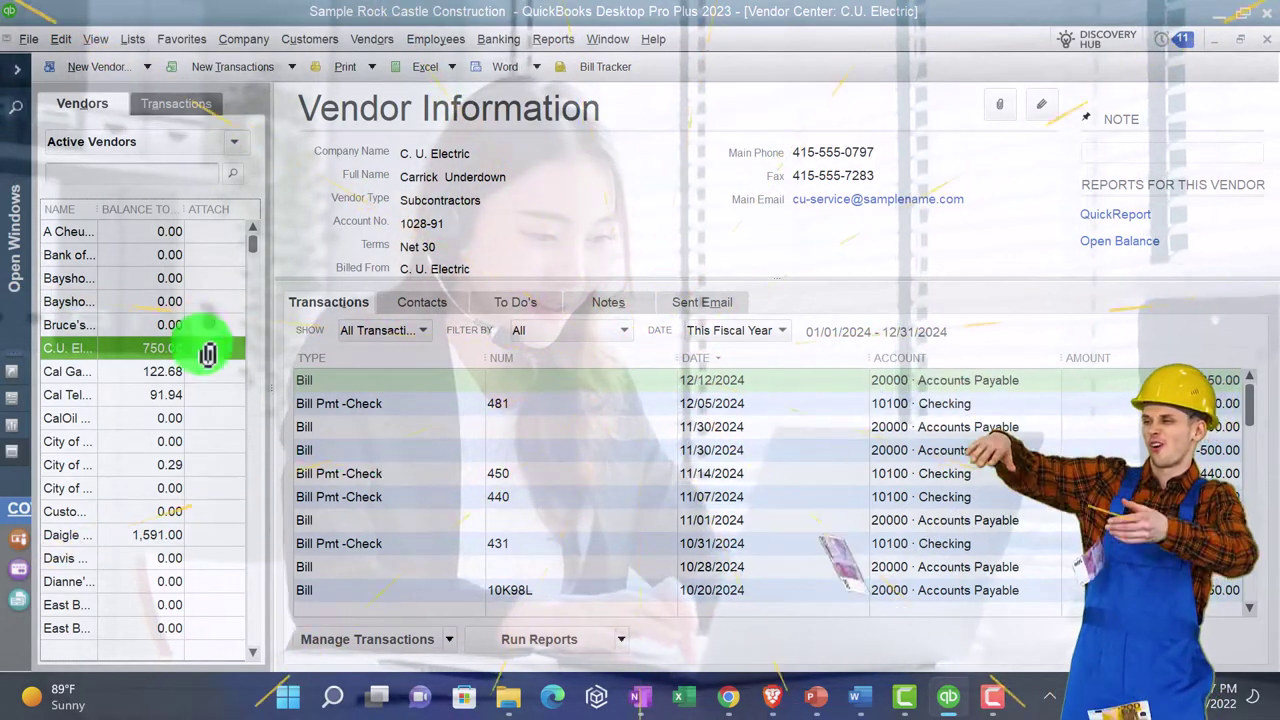
# - Widen the vendor list's Name column and open C.U. Electric's vendor record for editing
pyautogui.moveTo(100, 204); pyautogui.dragTo(137, 199)
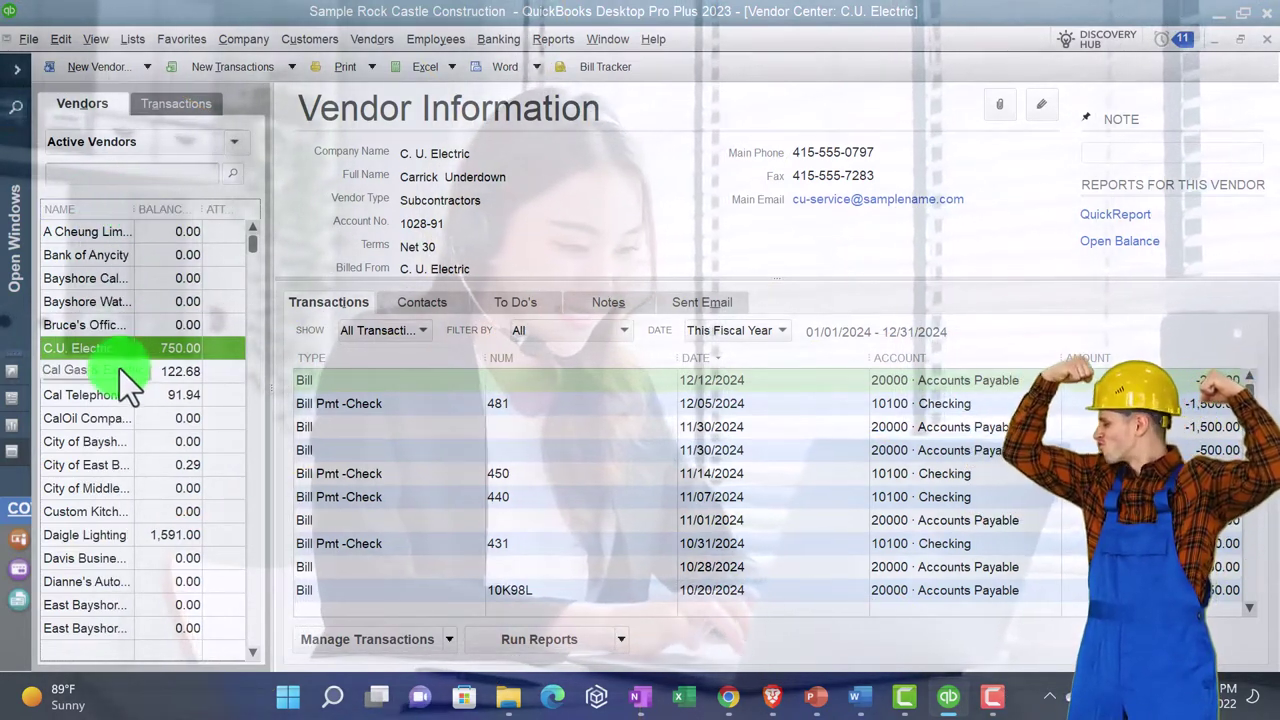
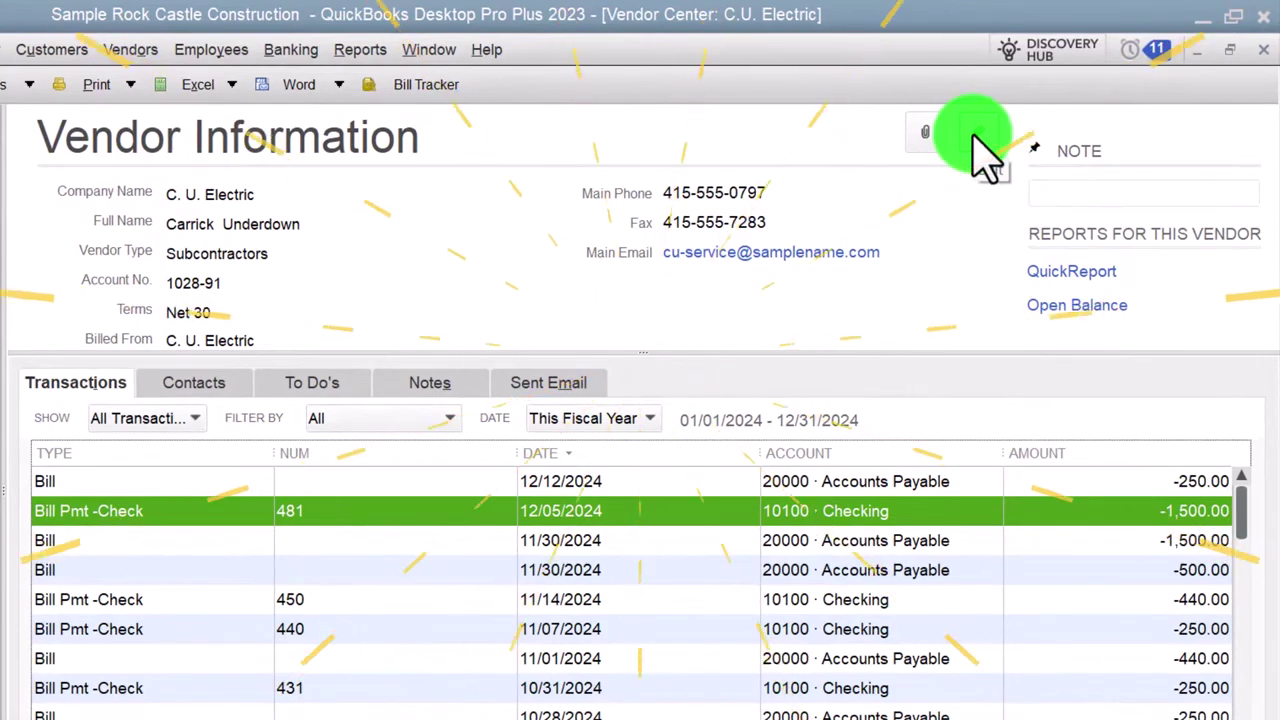
pyautogui.click(973, 140)
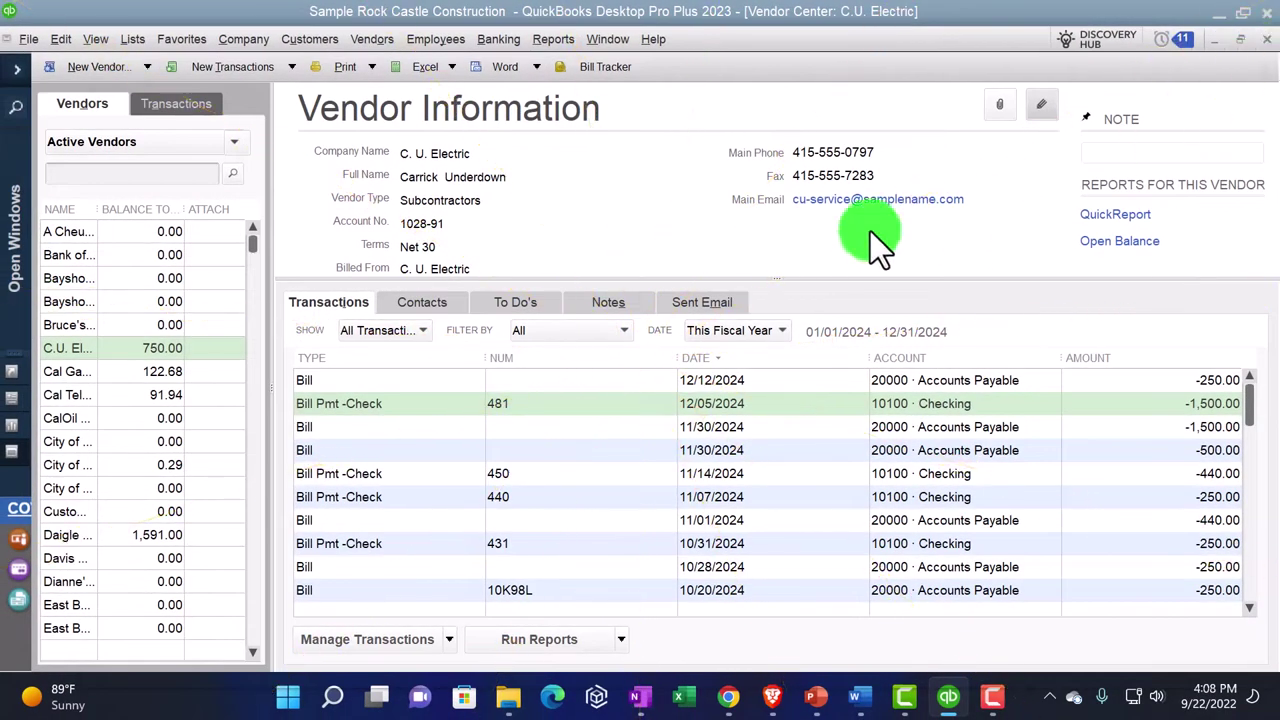
# - Show only C.U. Electric's bills, filter them to Open Bills, and return the filter to All Bills
pyautogui.click(420, 334)
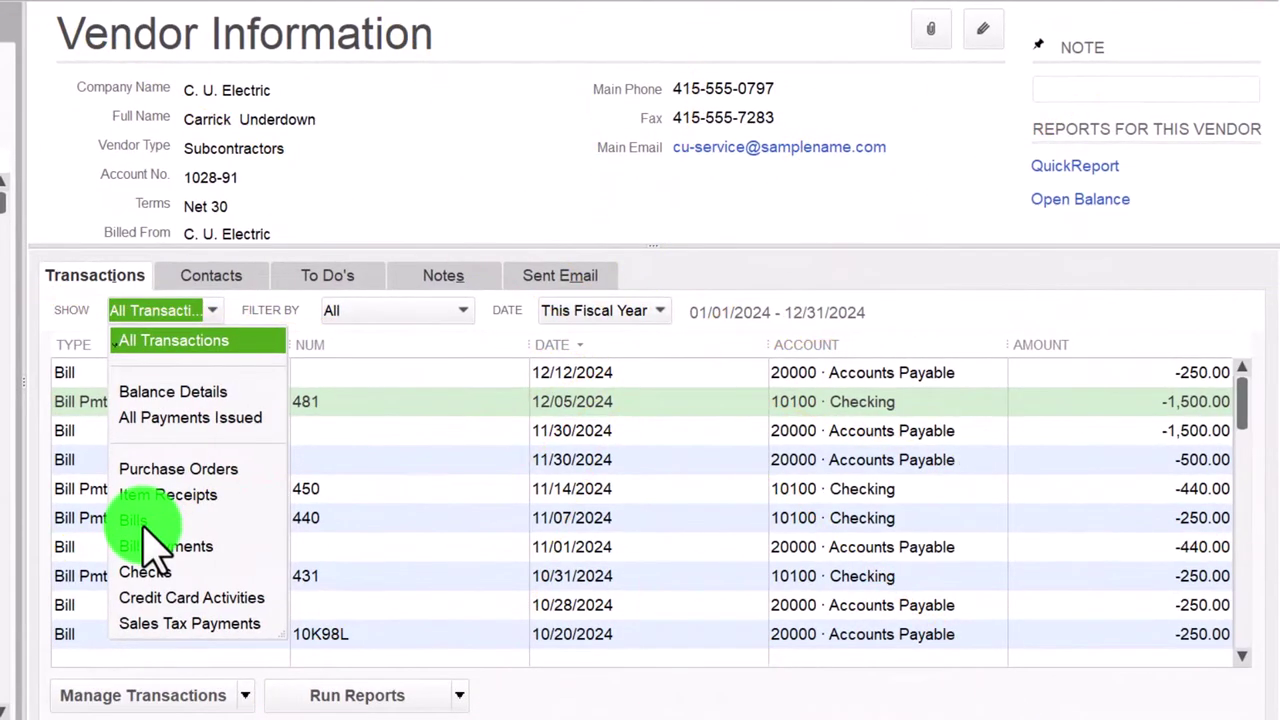
pyautogui.click(143, 522)
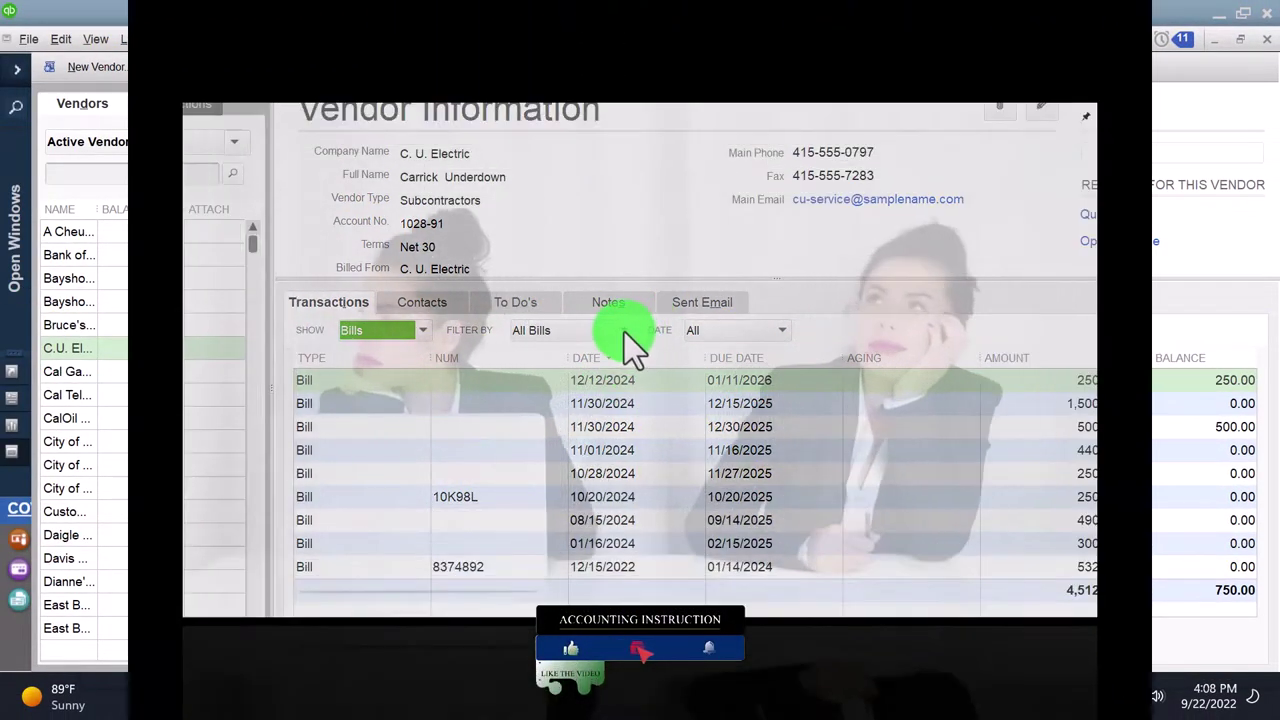
pyautogui.click(624, 332)
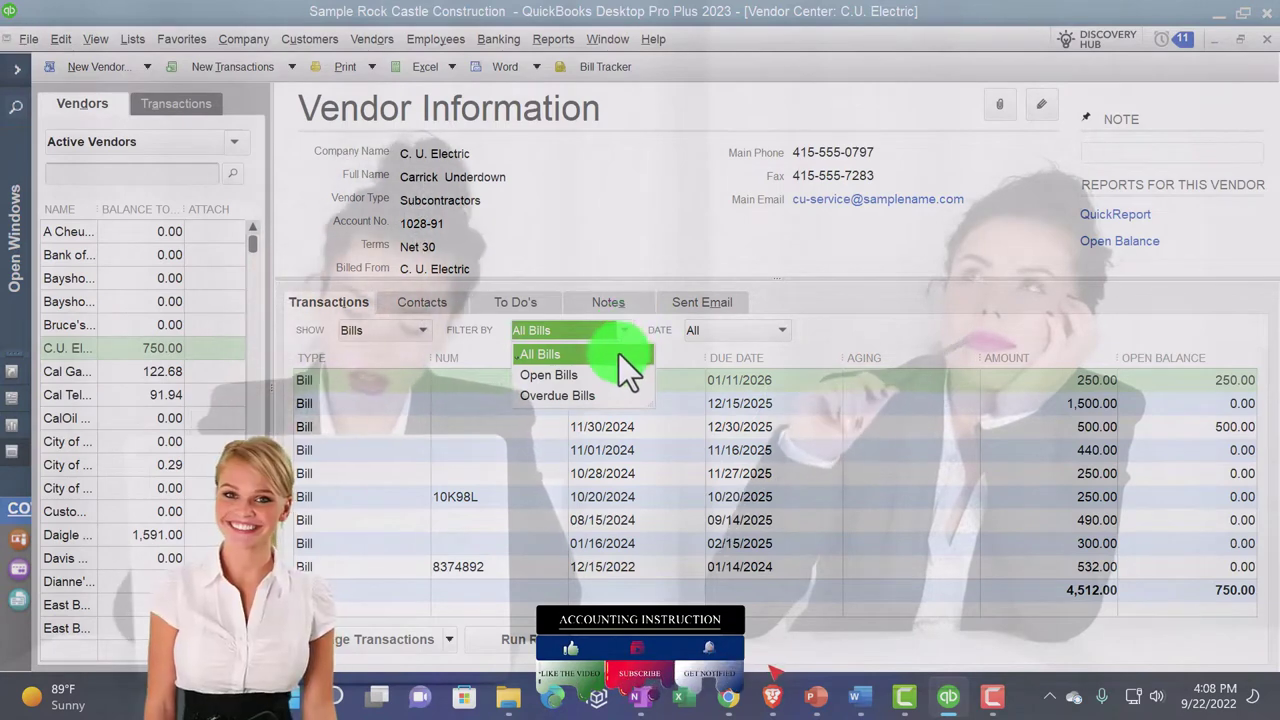
pyautogui.click(569, 377)
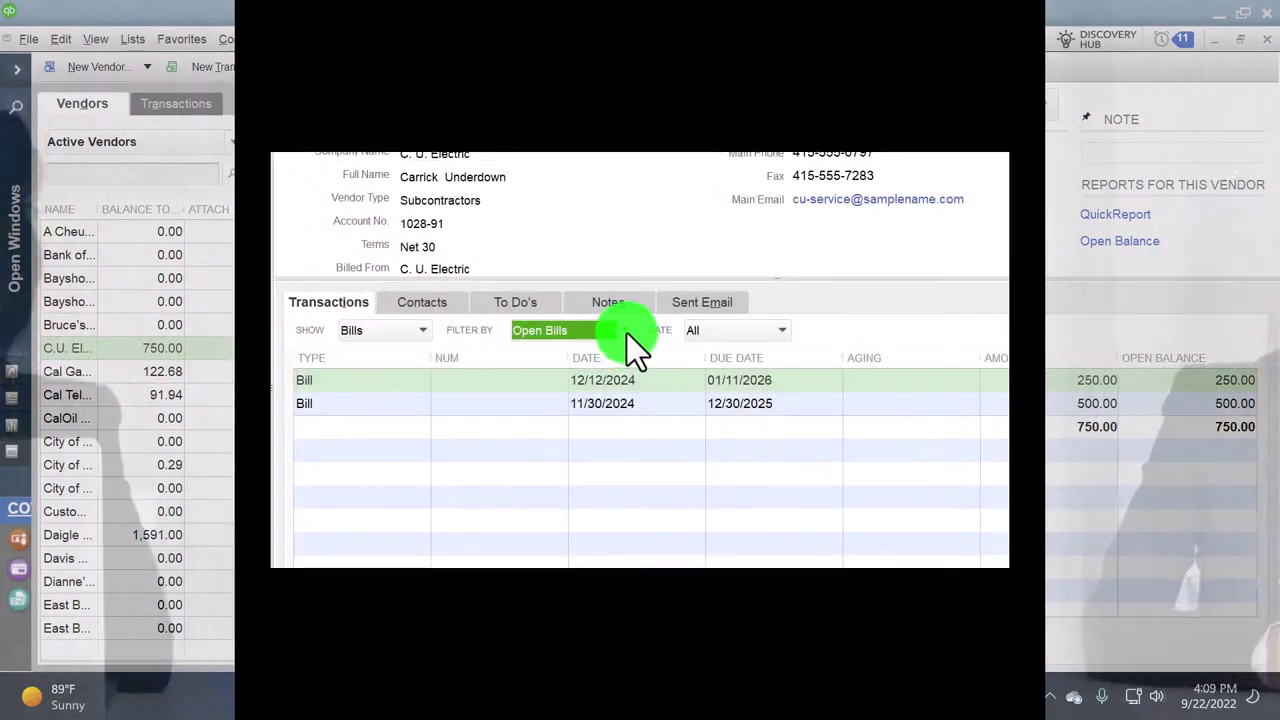
pyautogui.click(624, 331)
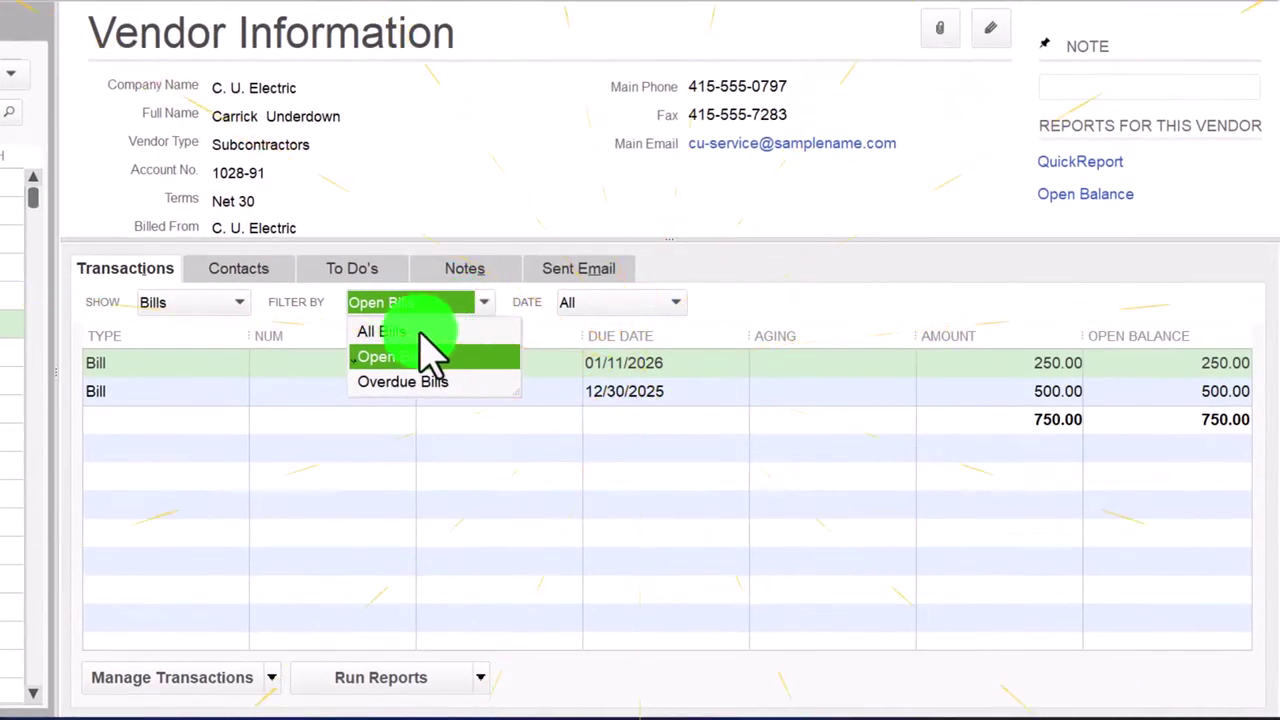
pyautogui.click(516, 350)
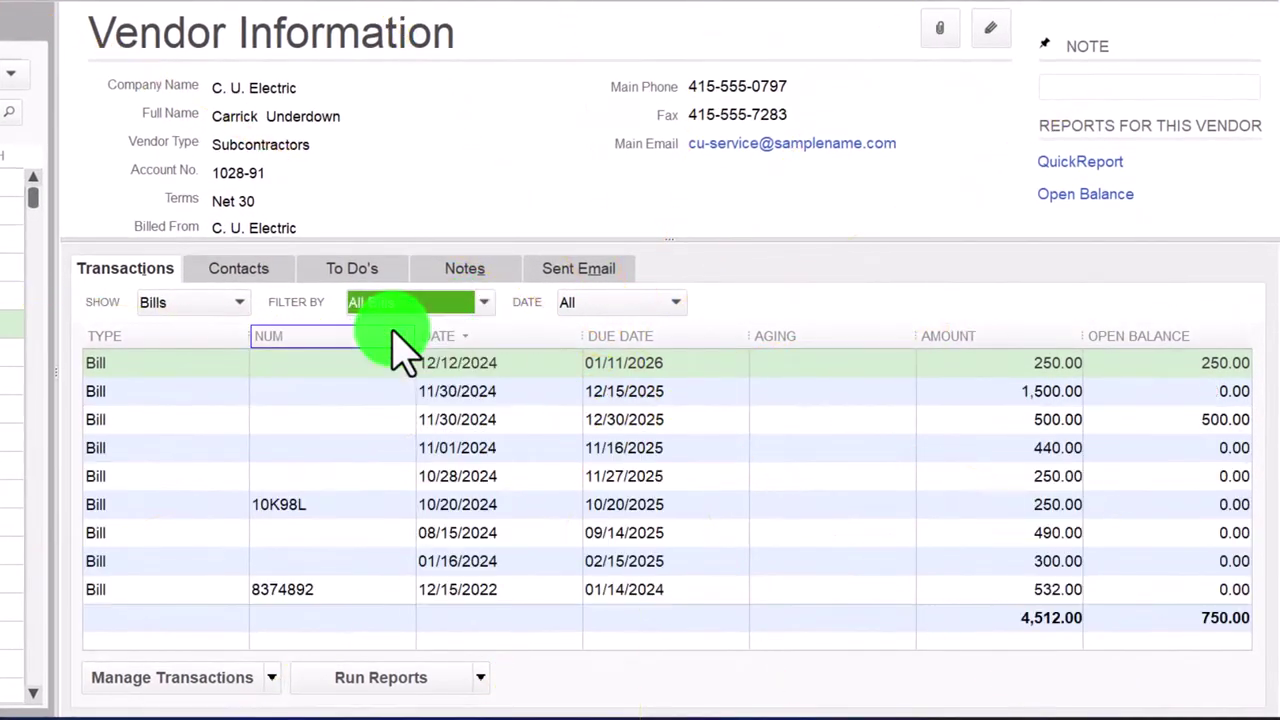
# - Open C.U. Electric's 1,500.00 bill dated 11/30/2024, close it and show all of the vendor's transaction types again
pyautogui.click(149, 399)
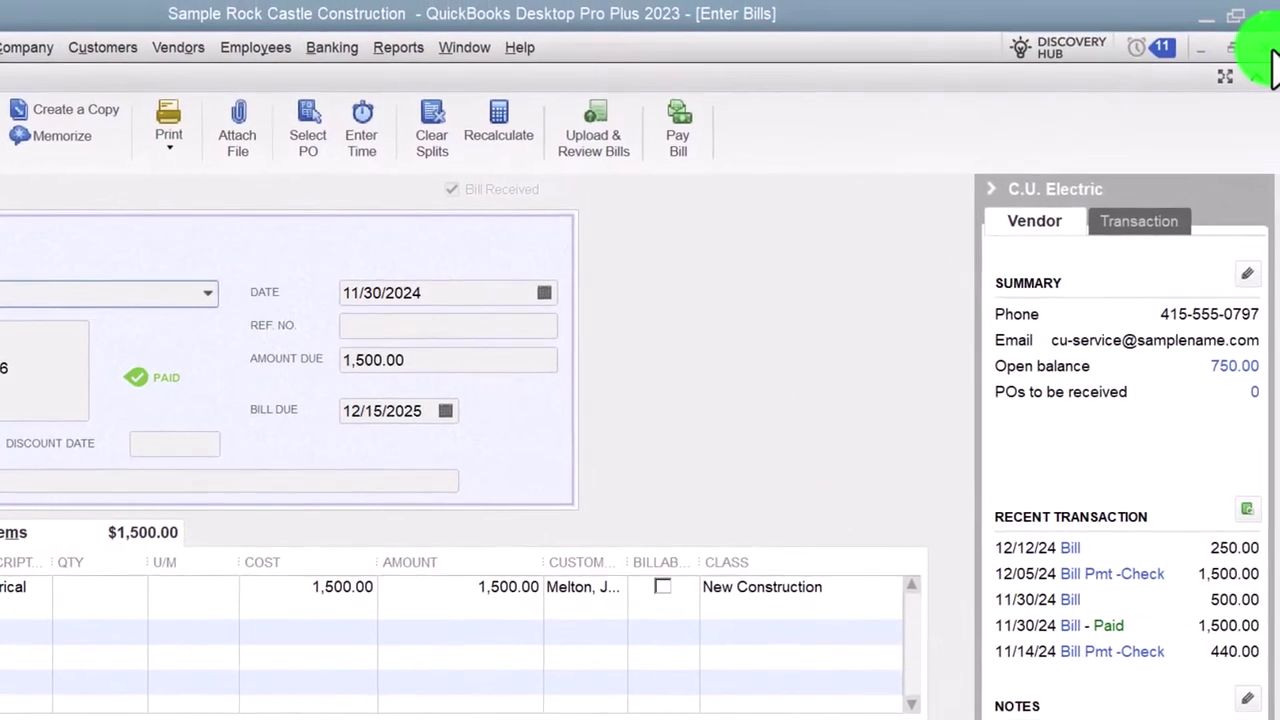
pyautogui.click(1165, 157)
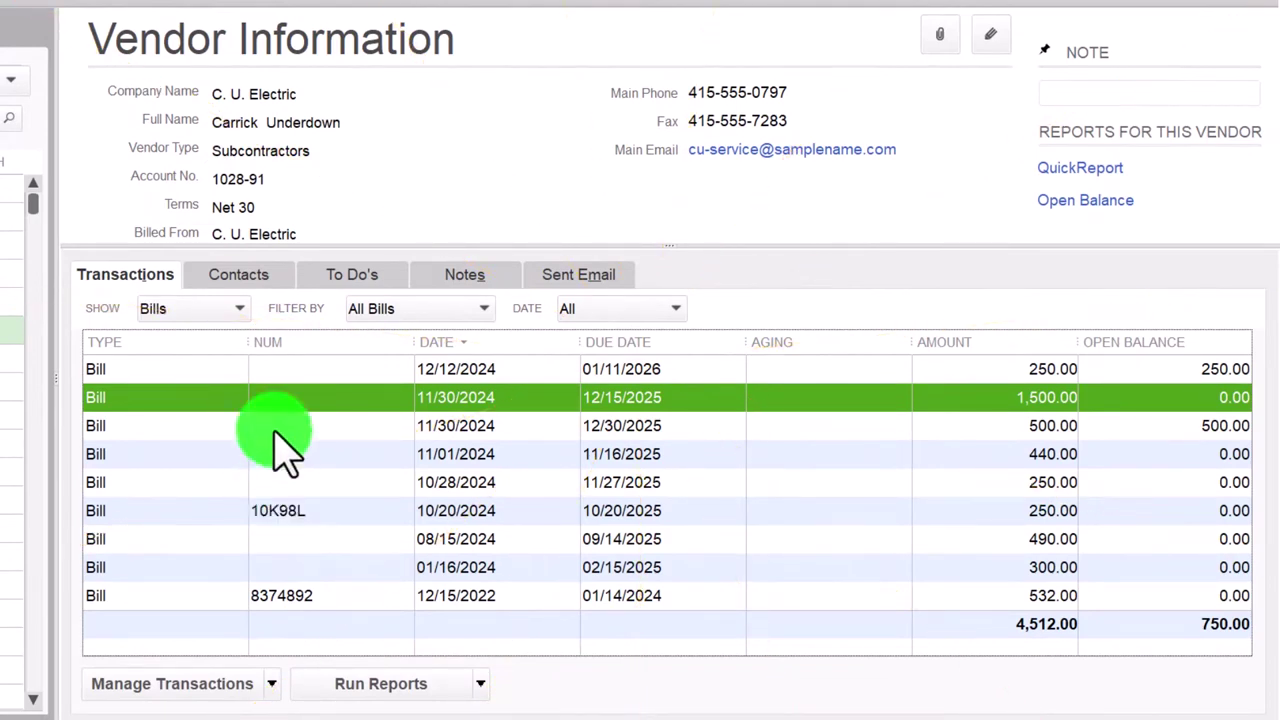
pyautogui.click(236, 310)
pyautogui.click(190, 334)
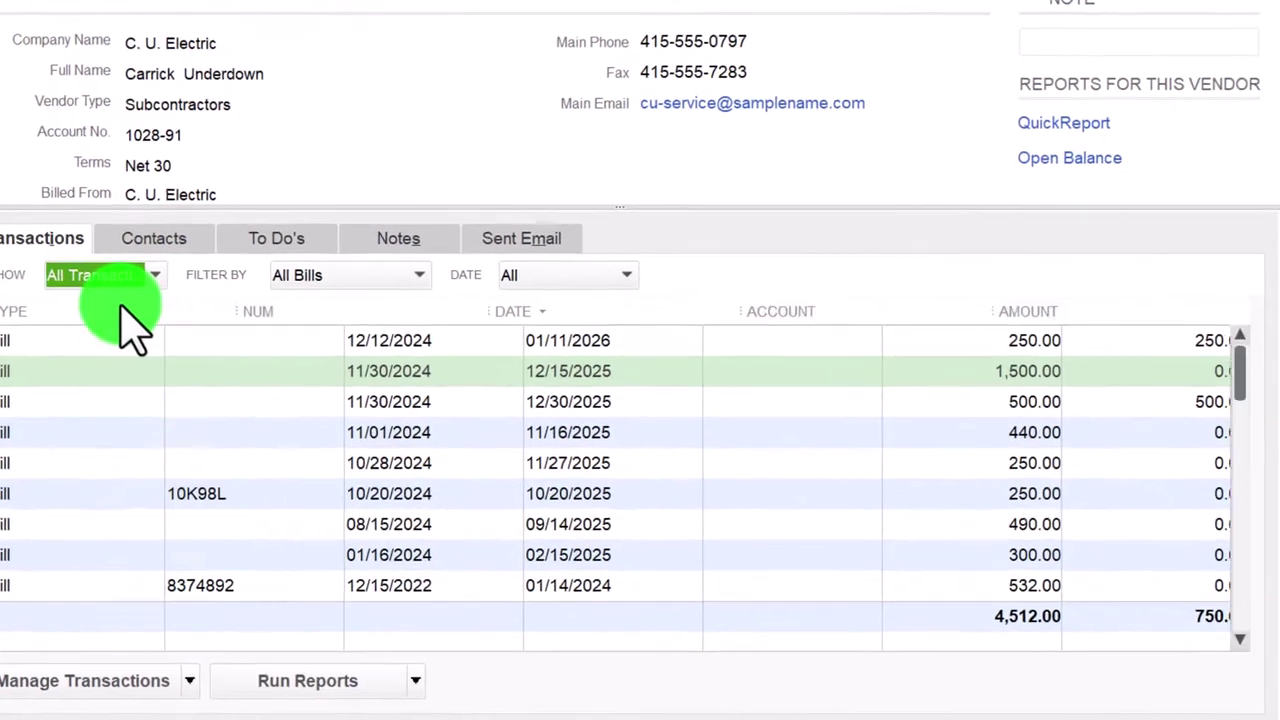
# - Look through C.U. Electric's contacts, to-do's, notes and sent email, and return to the vendor's transactions
pyautogui.click(136, 242)
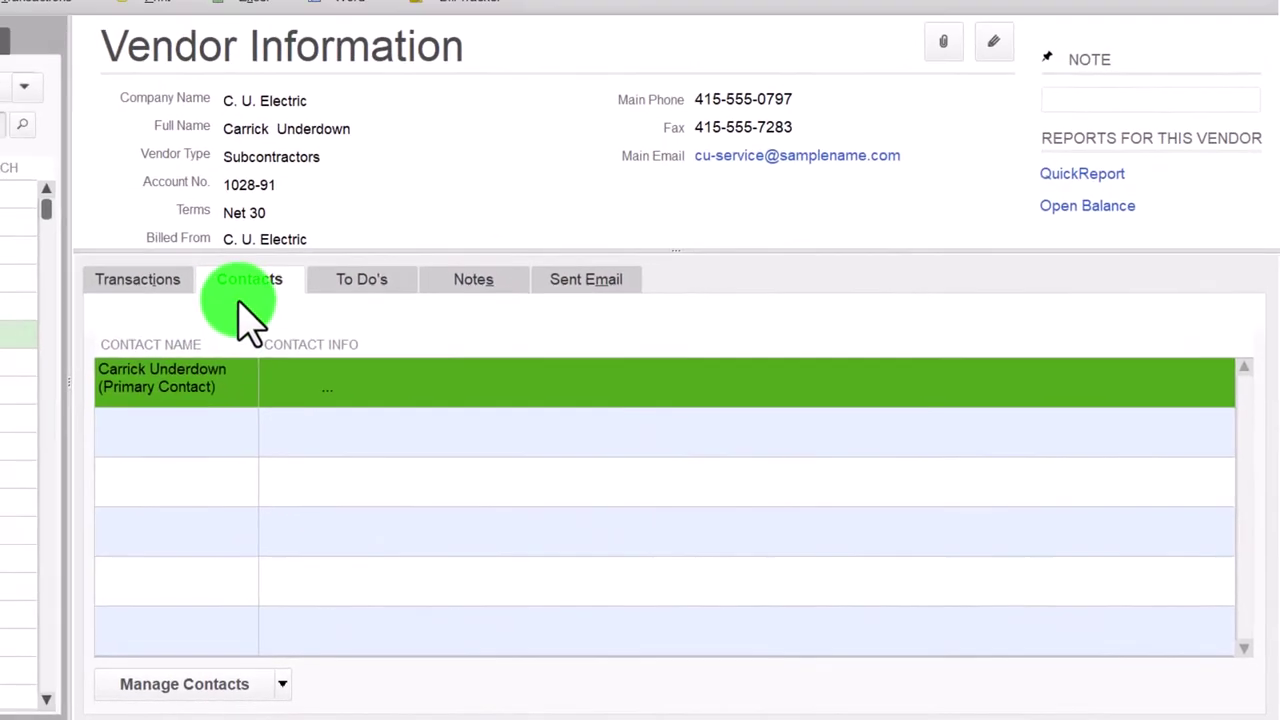
pyautogui.click(264, 232)
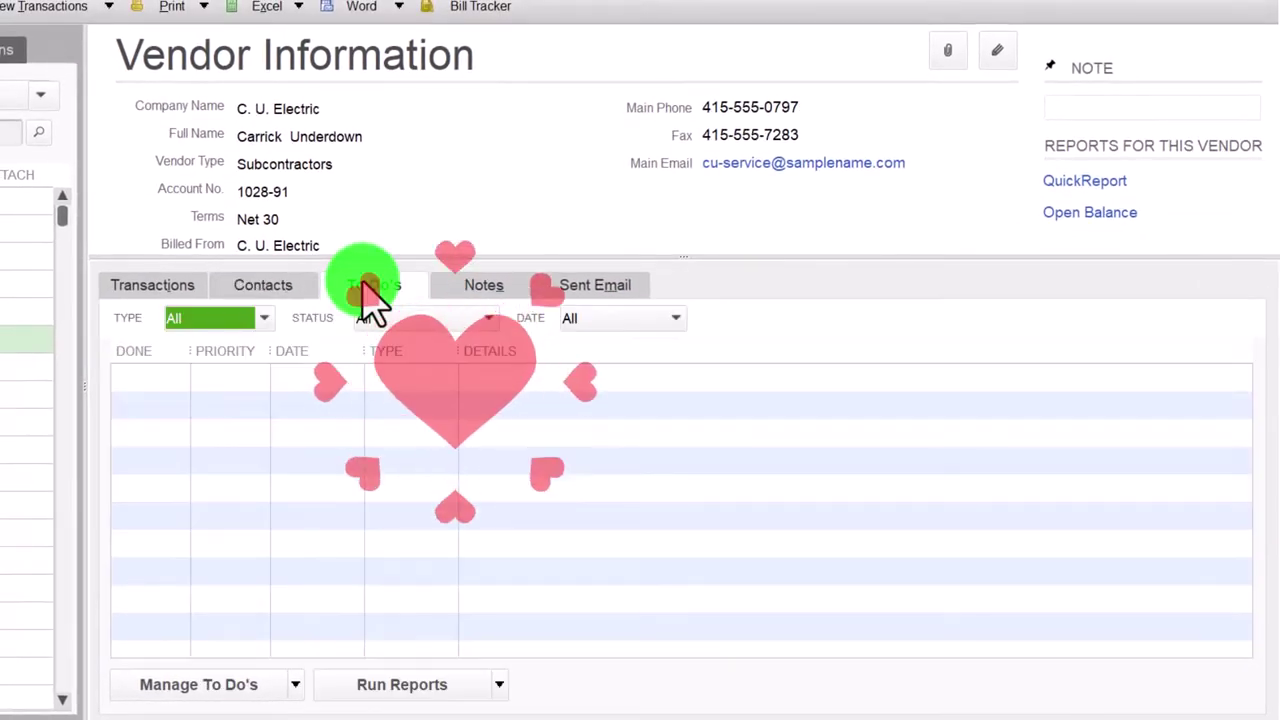
pyautogui.click(477, 290)
pyautogui.click(578, 295)
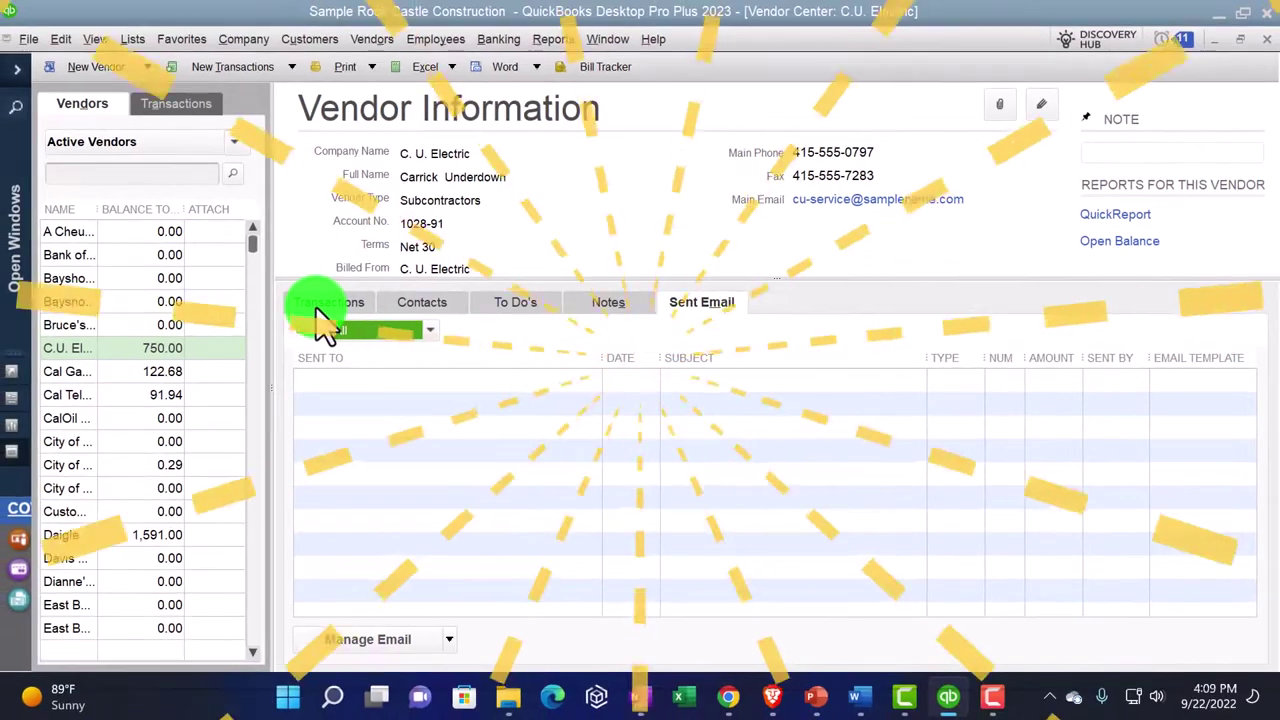
pyautogui.click(145, 290)
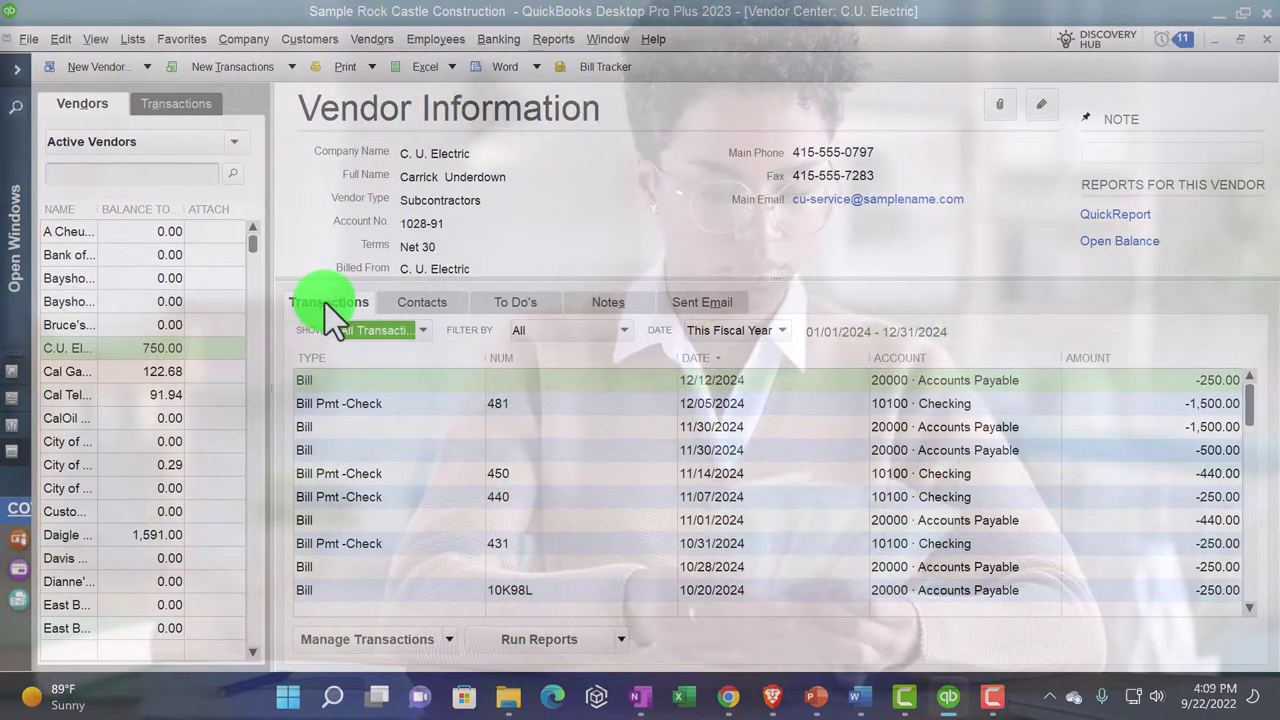
# - Start a new bill for C.U. Electric from its transaction list and close the form without entering anything
pyautogui.click(453, 641)
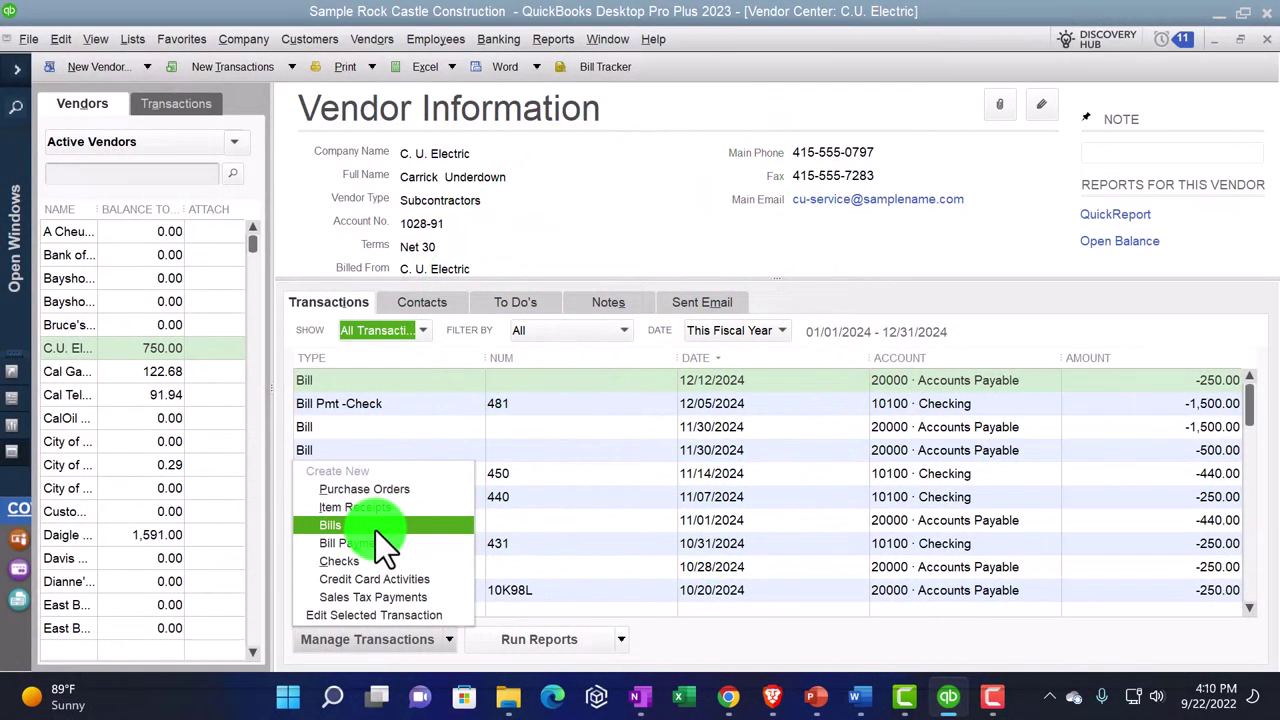
pyautogui.click(376, 527)
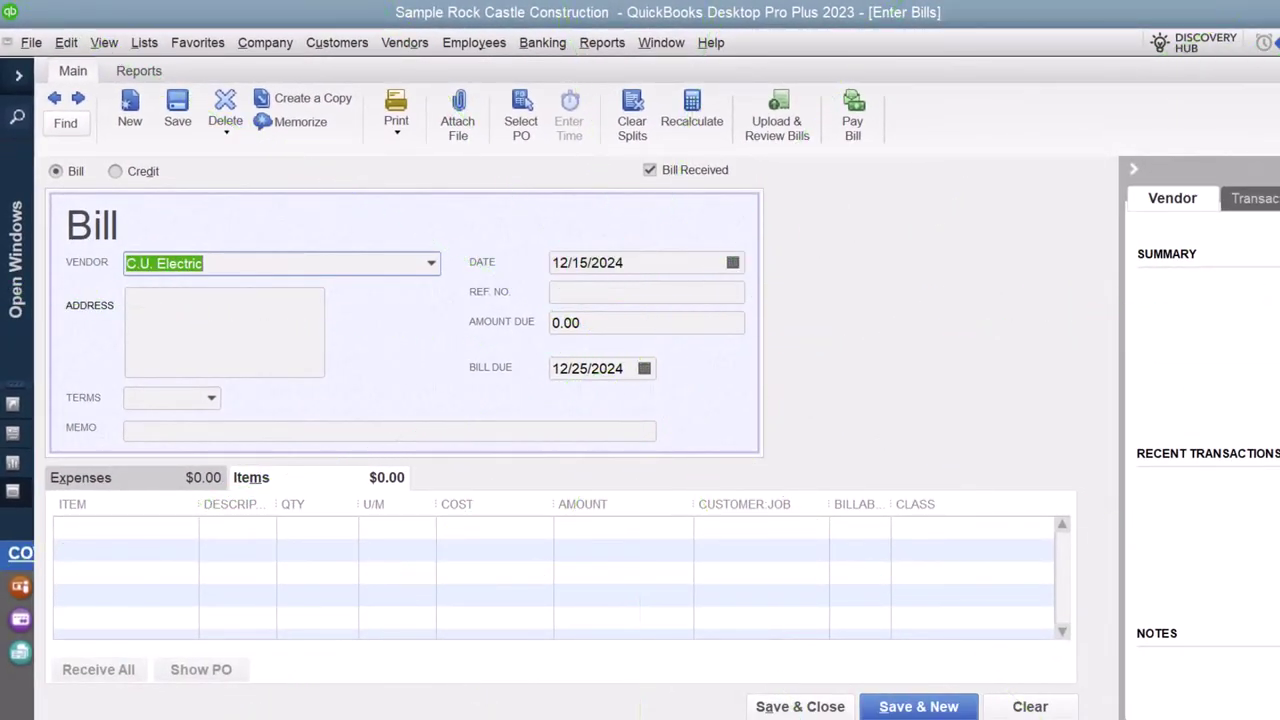
pyautogui.press('Escape')
pyautogui.click(693, 263)
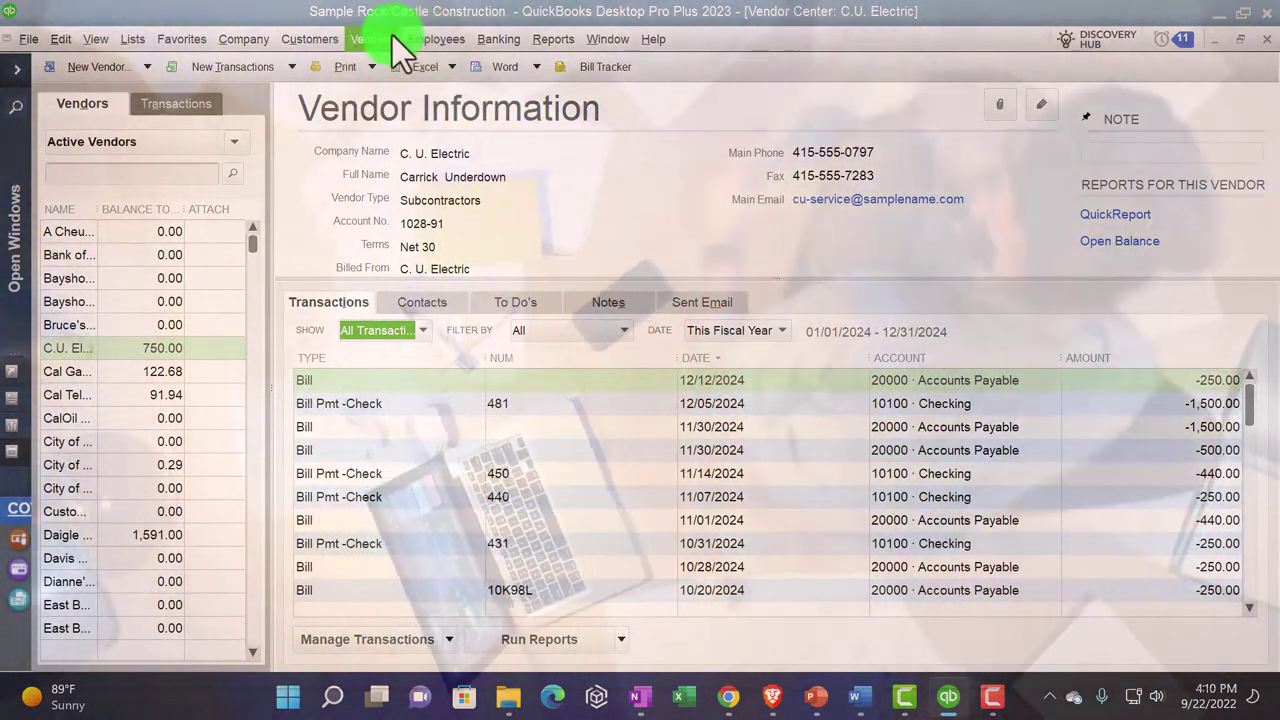
# - Compare the general vendor commands, the Vendor Center's new transaction options and the selected vendor's transaction management options
pyautogui.click(378, 40)
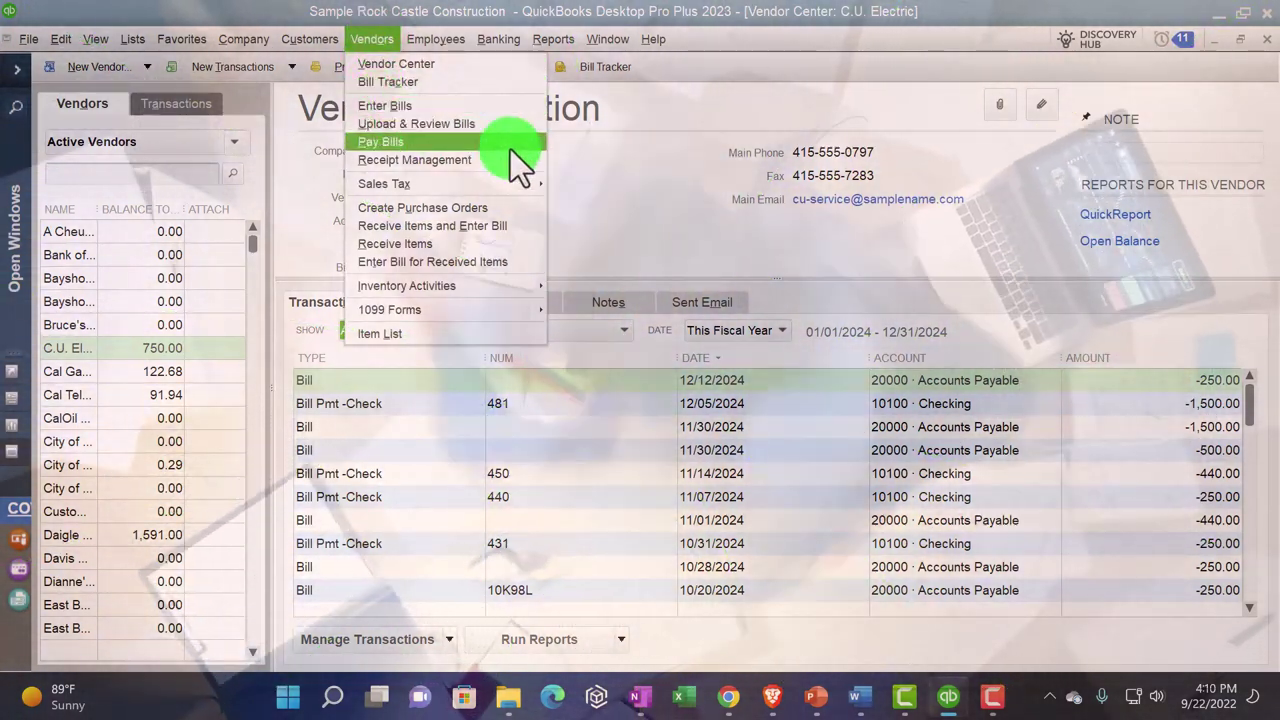
pyautogui.click(646, 175)
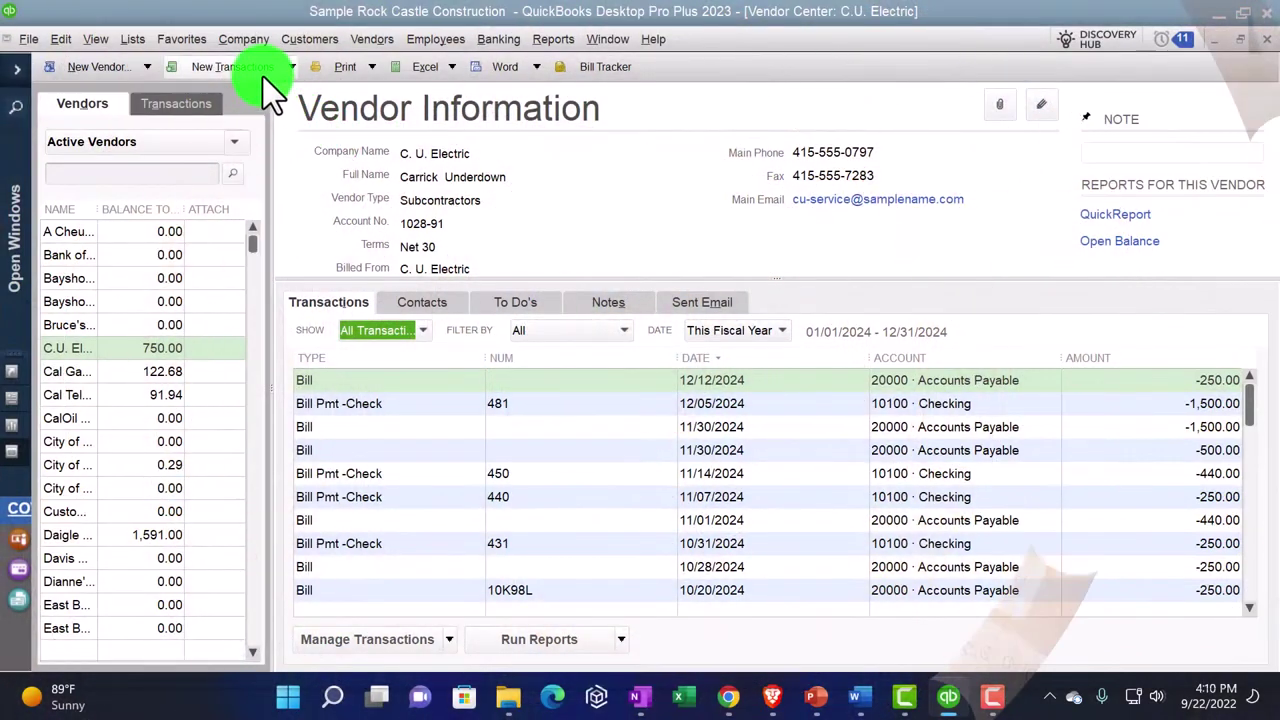
pyautogui.click(263, 70)
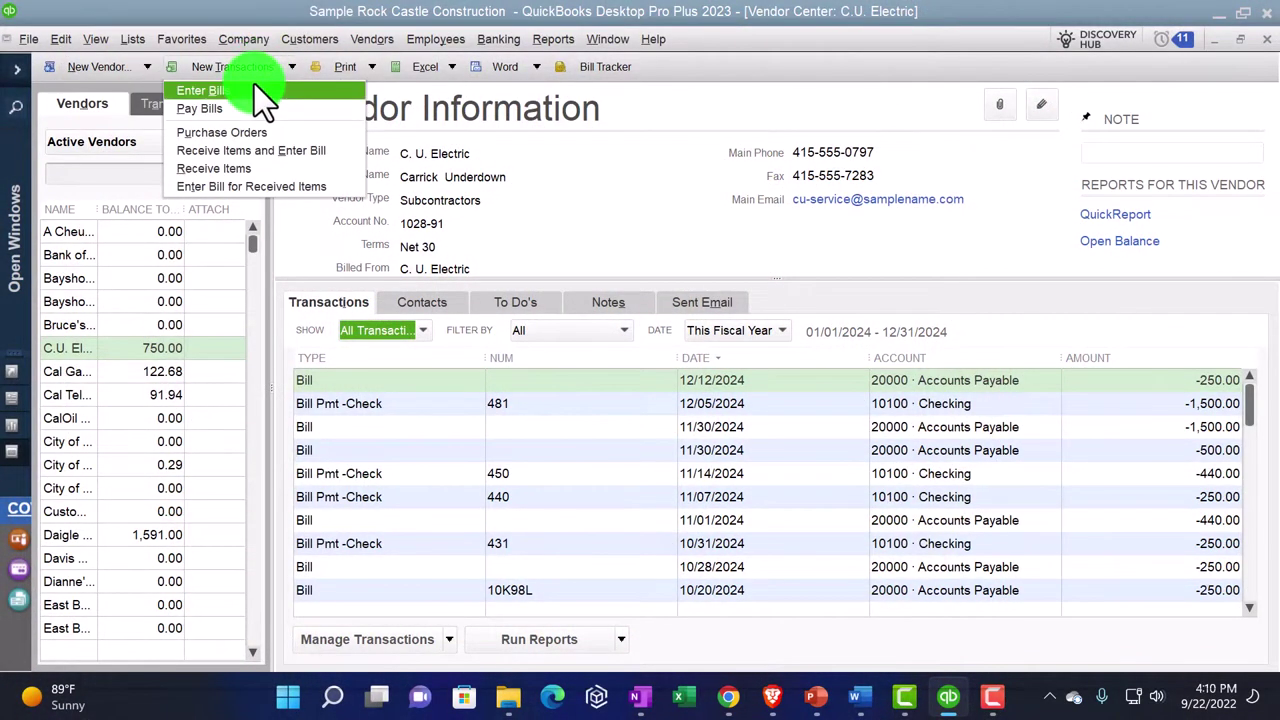
pyautogui.click(622, 178)
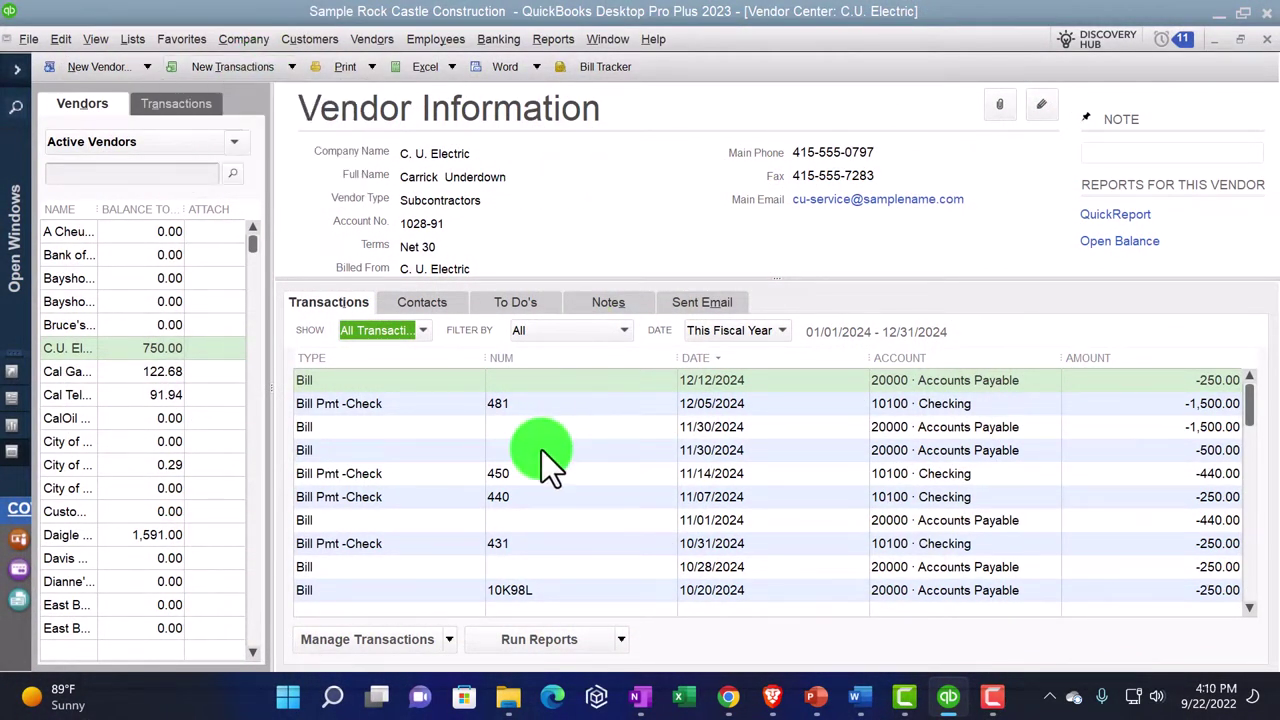
pyautogui.click(451, 640)
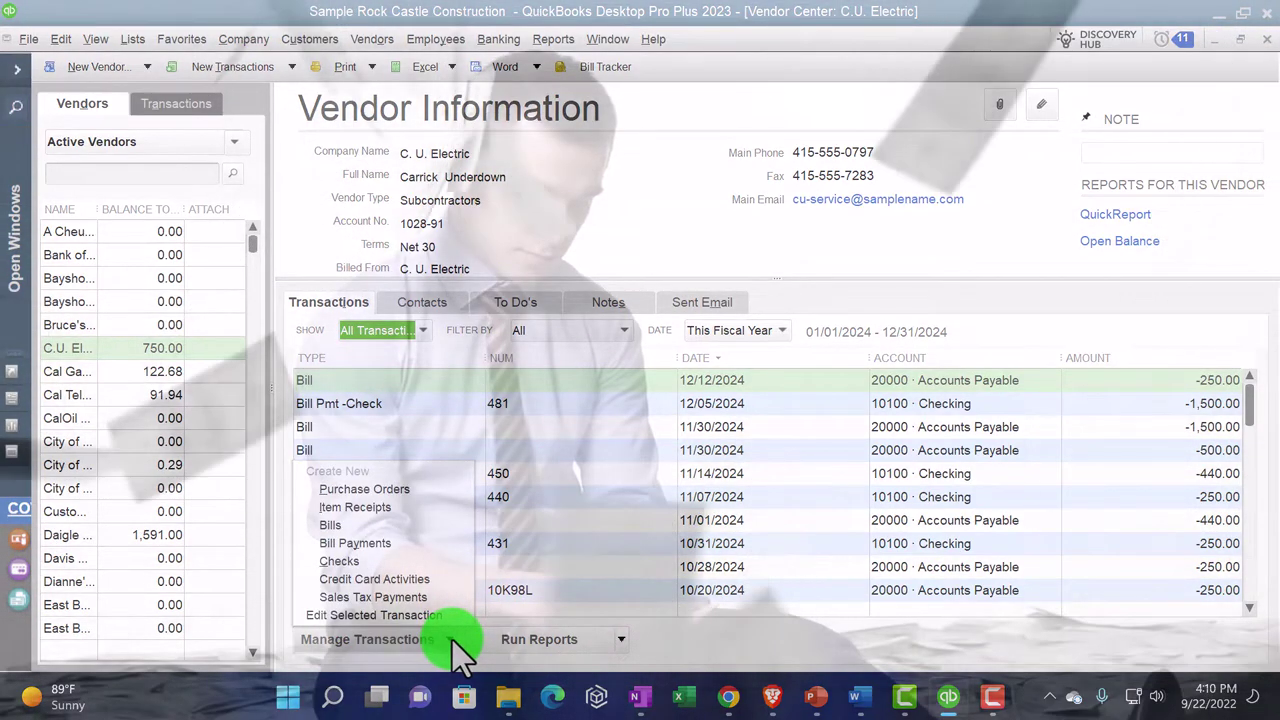
pyautogui.click(710, 650)
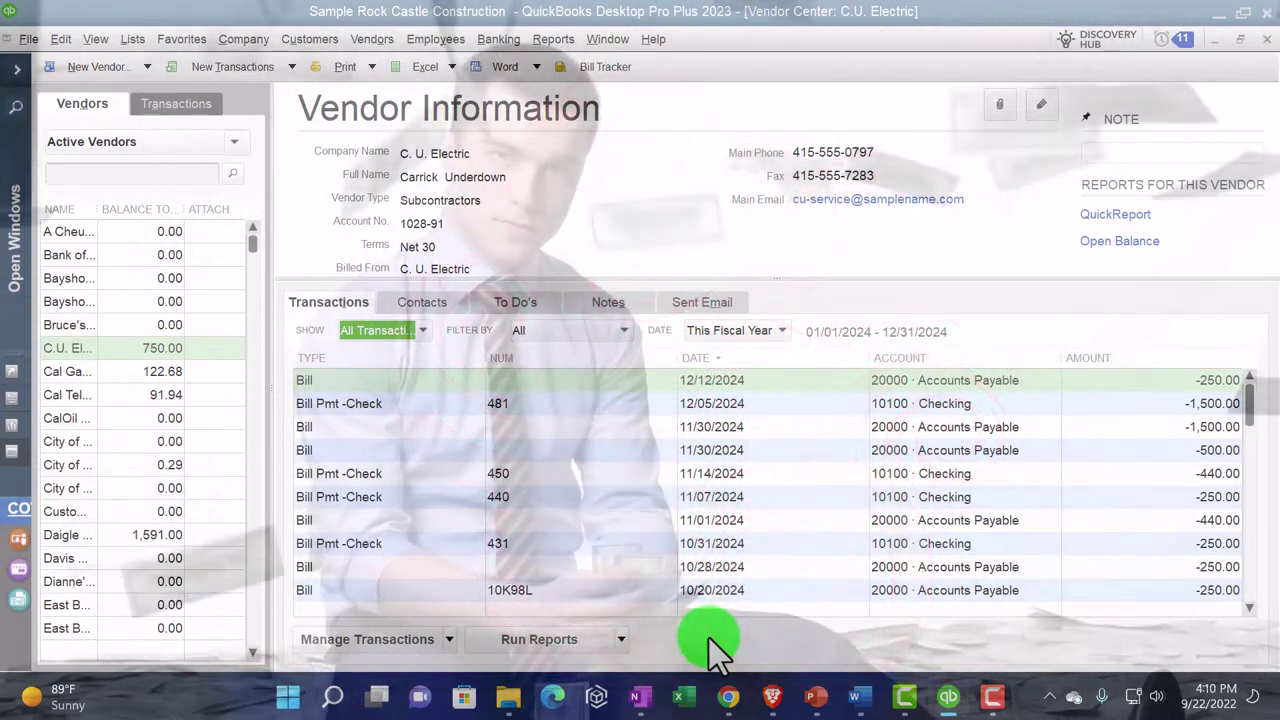
# - View C.U. Electric's 2024 transactions as a report and return to the Vendor Center
pyautogui.click(621, 639)
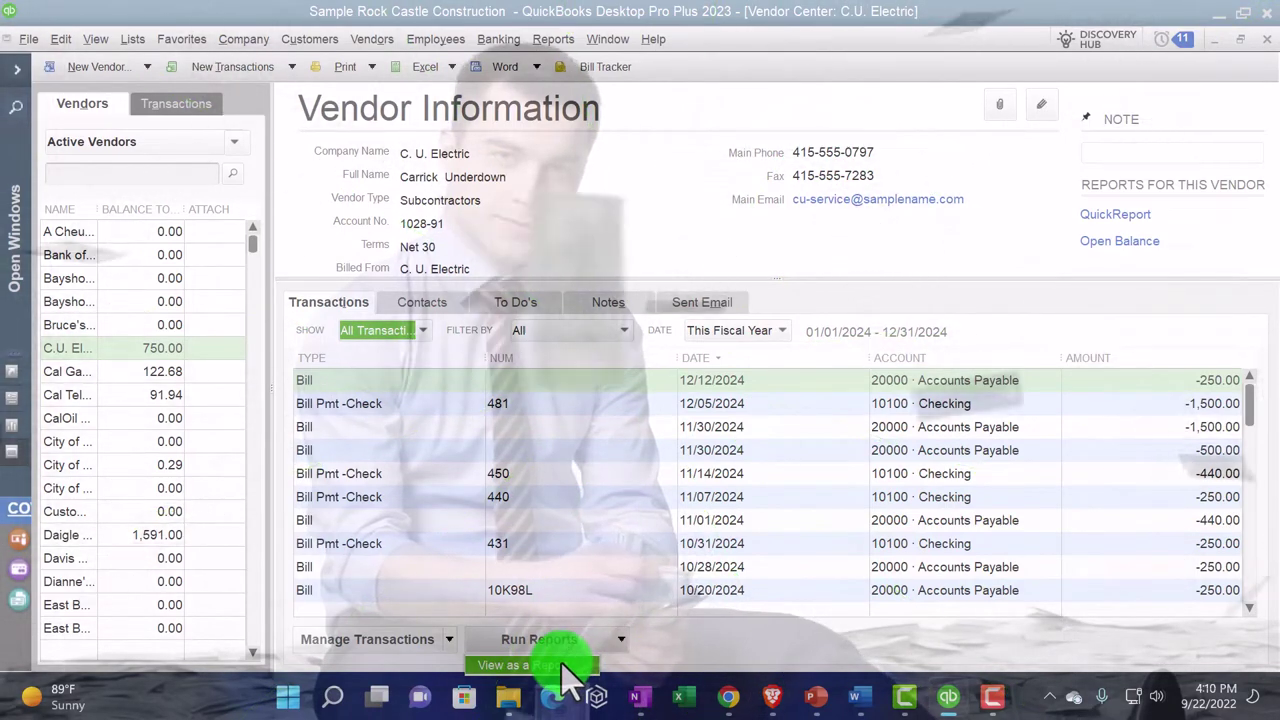
pyautogui.click(563, 666)
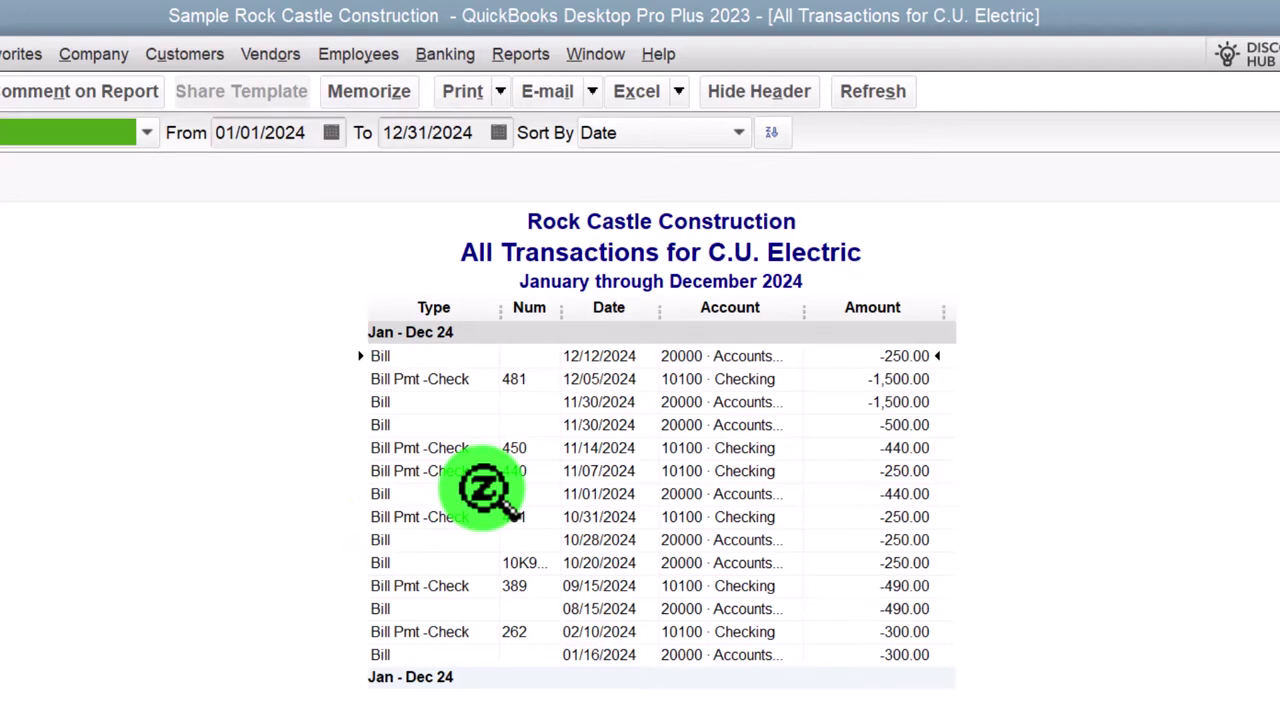
pyautogui.click(1279, 56)
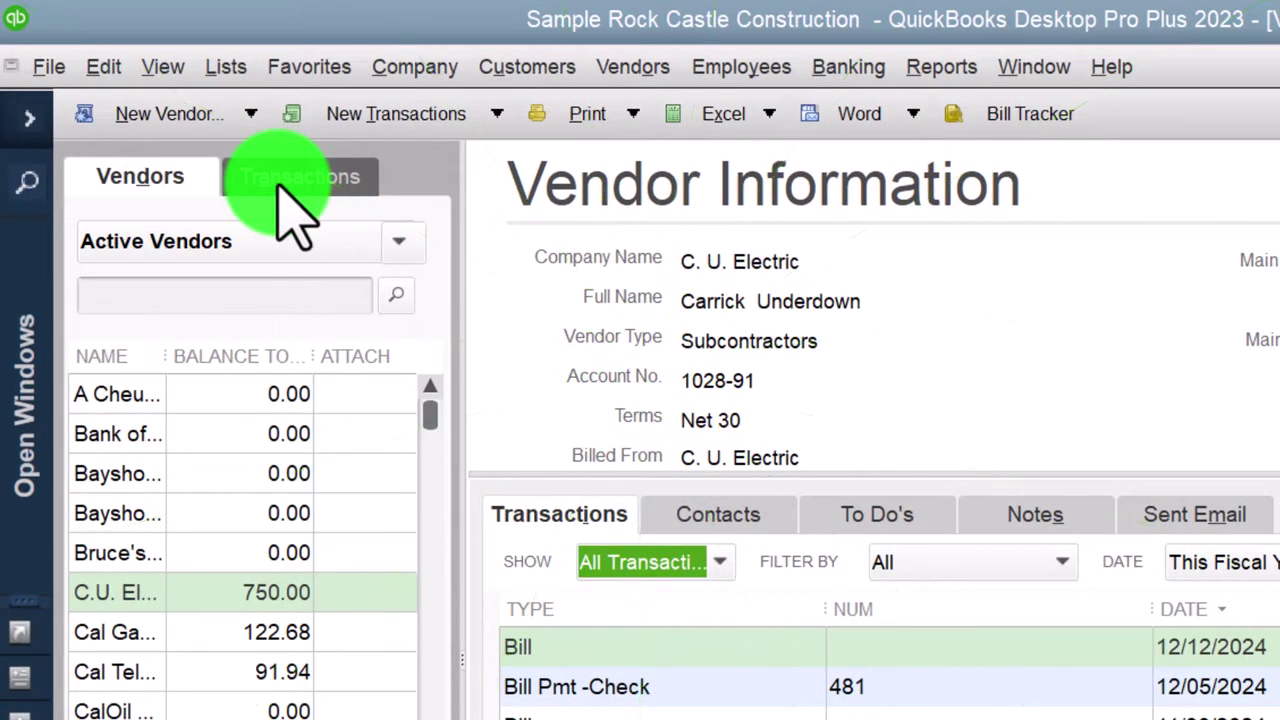
# - Browse the purchase orders, item receipts and bills of all vendors, and check the filter options for purchase orders
pyautogui.click(283, 185)
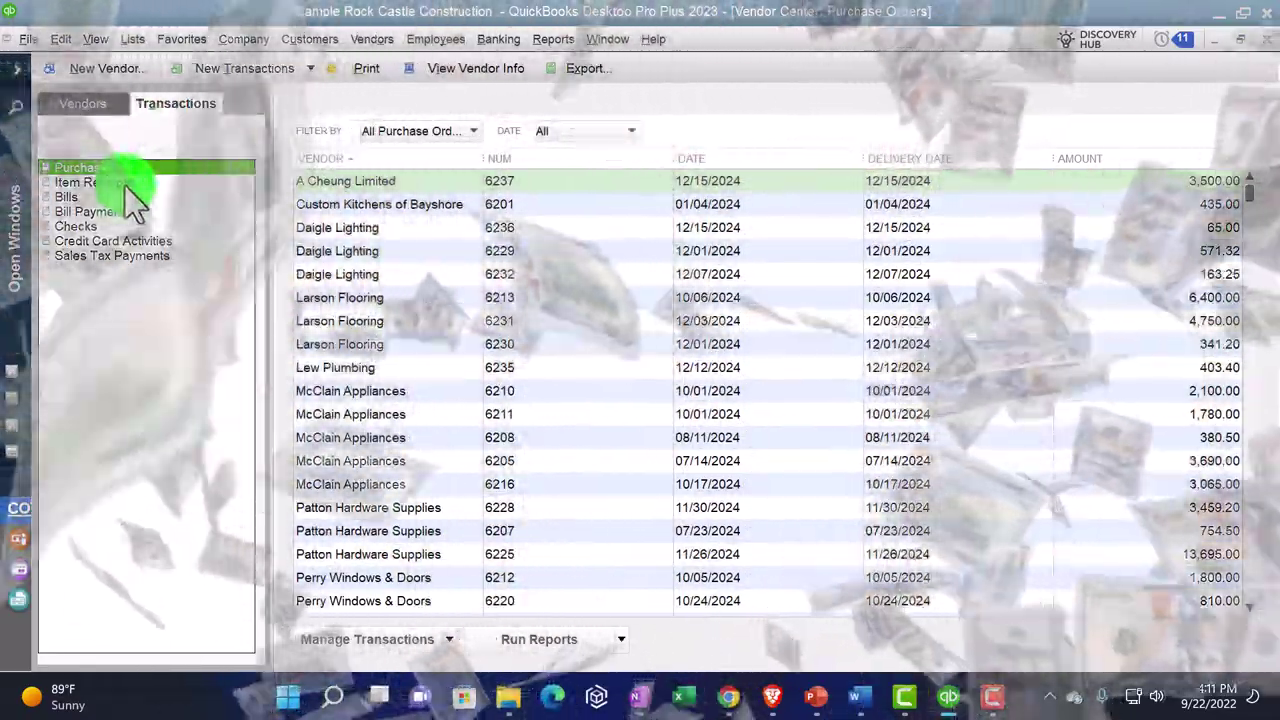
pyautogui.click(125, 184)
pyautogui.click(112, 198)
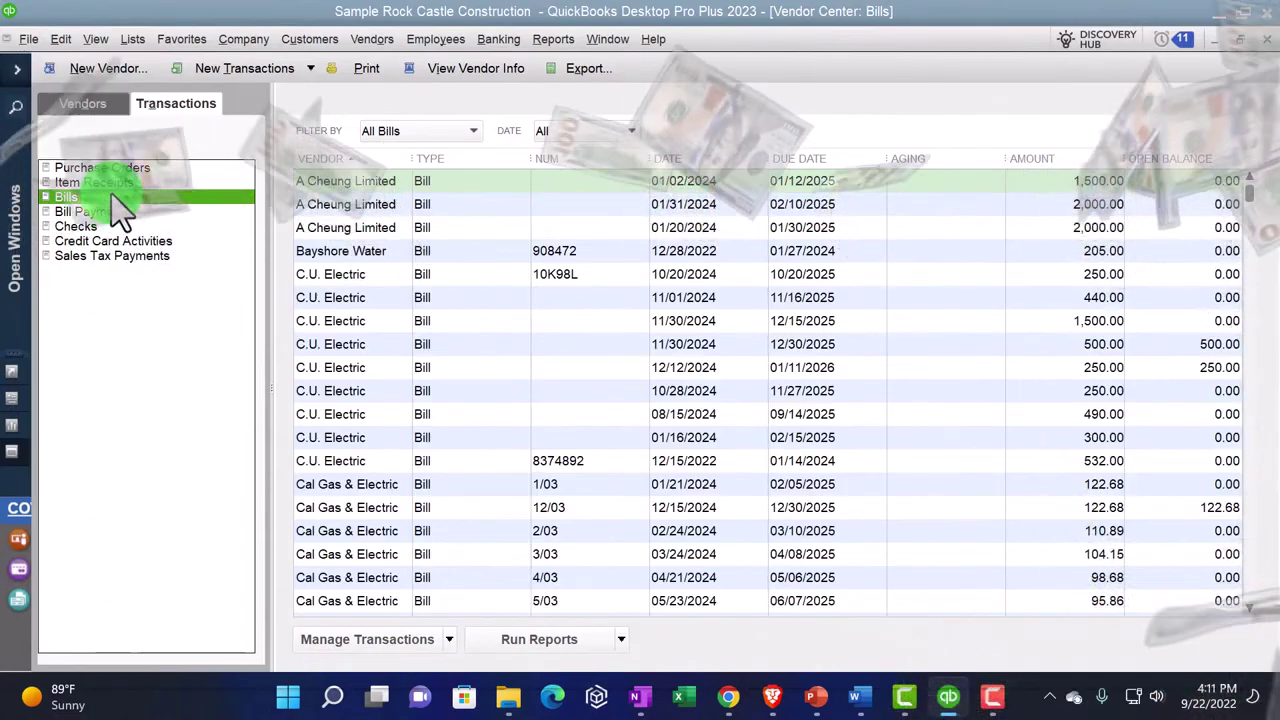
pyautogui.click(110, 168)
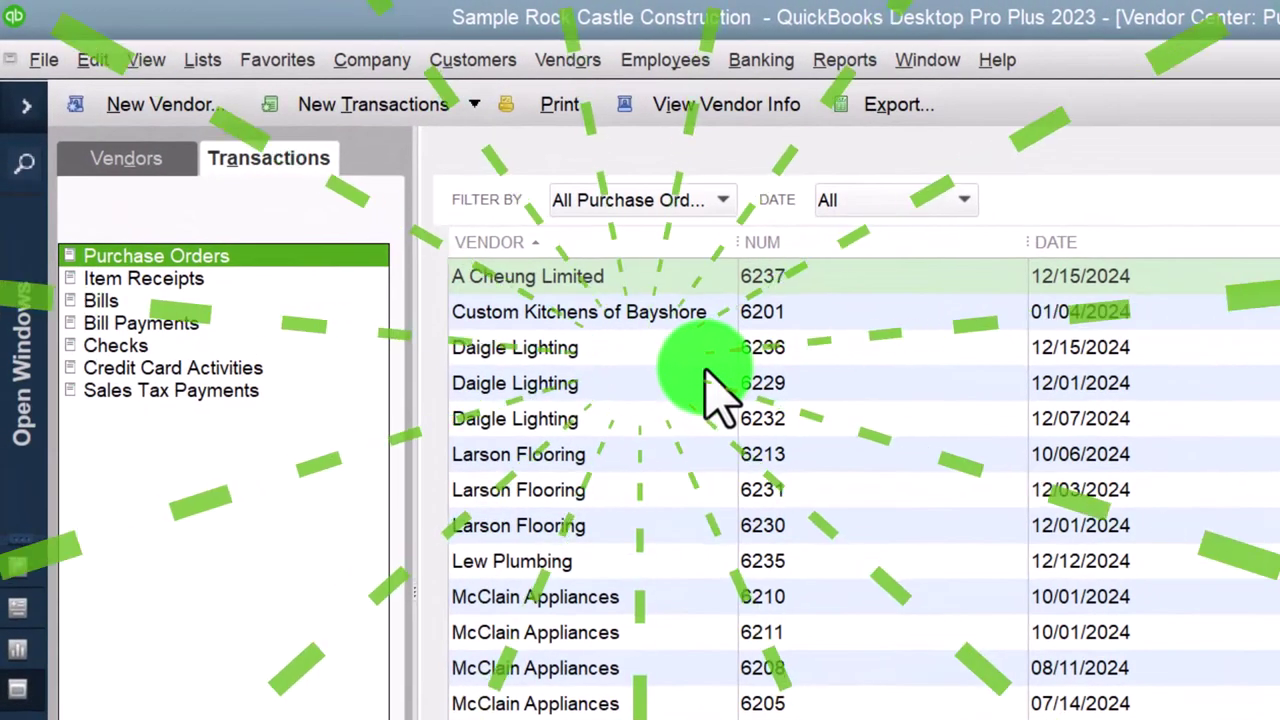
pyautogui.click(724, 203)
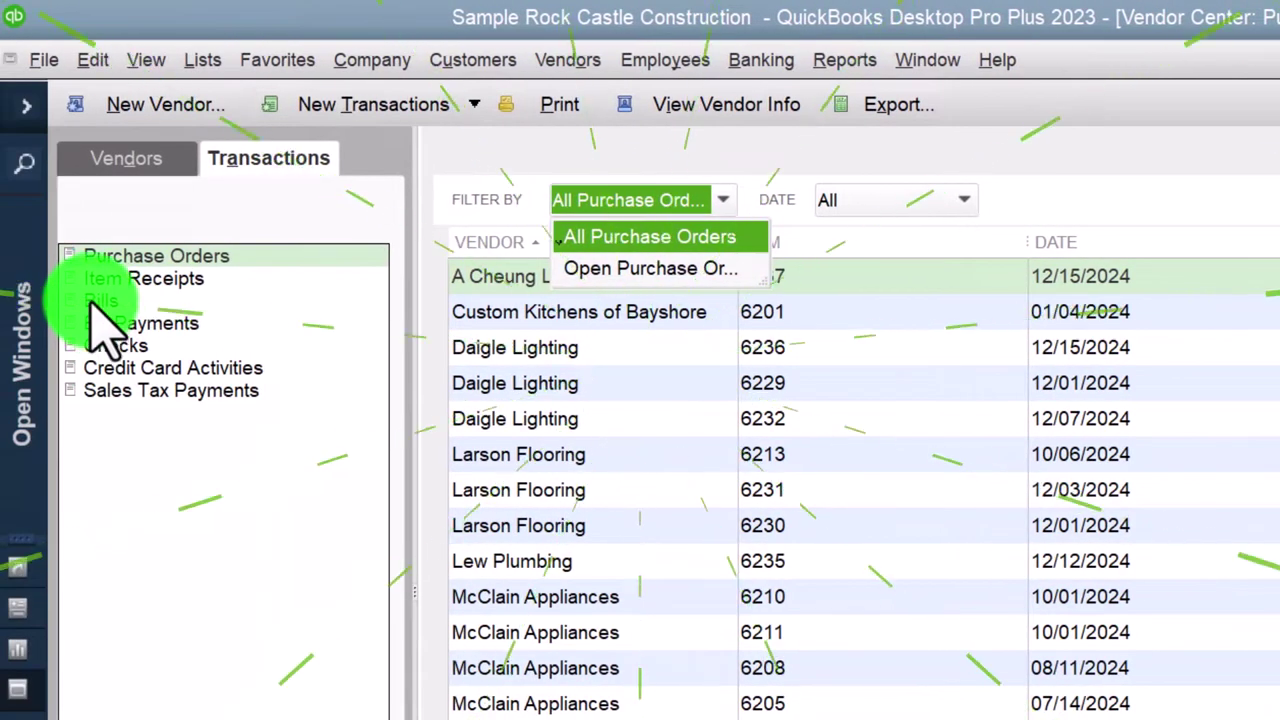
# - List all vendors' bills, compare the Open Bills and Overdue Bills filters, and restore the All Bills filter
pyautogui.click(100, 301)
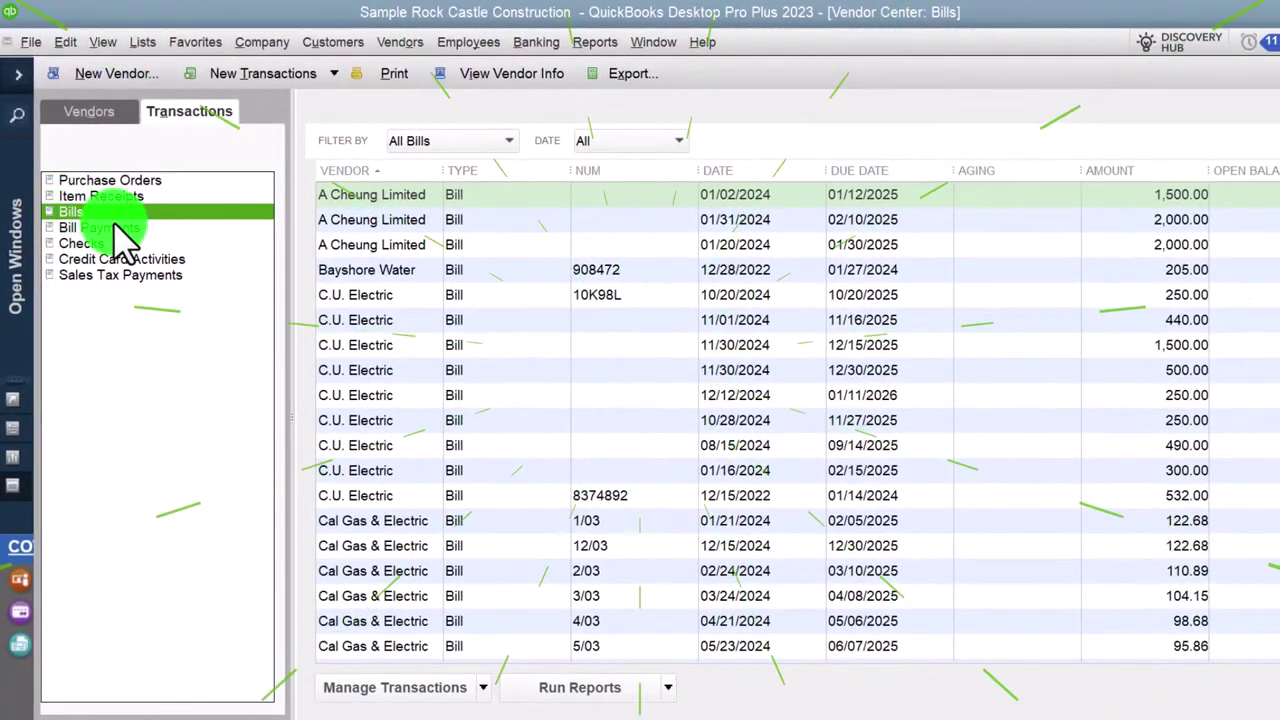
pyautogui.click(502, 141)
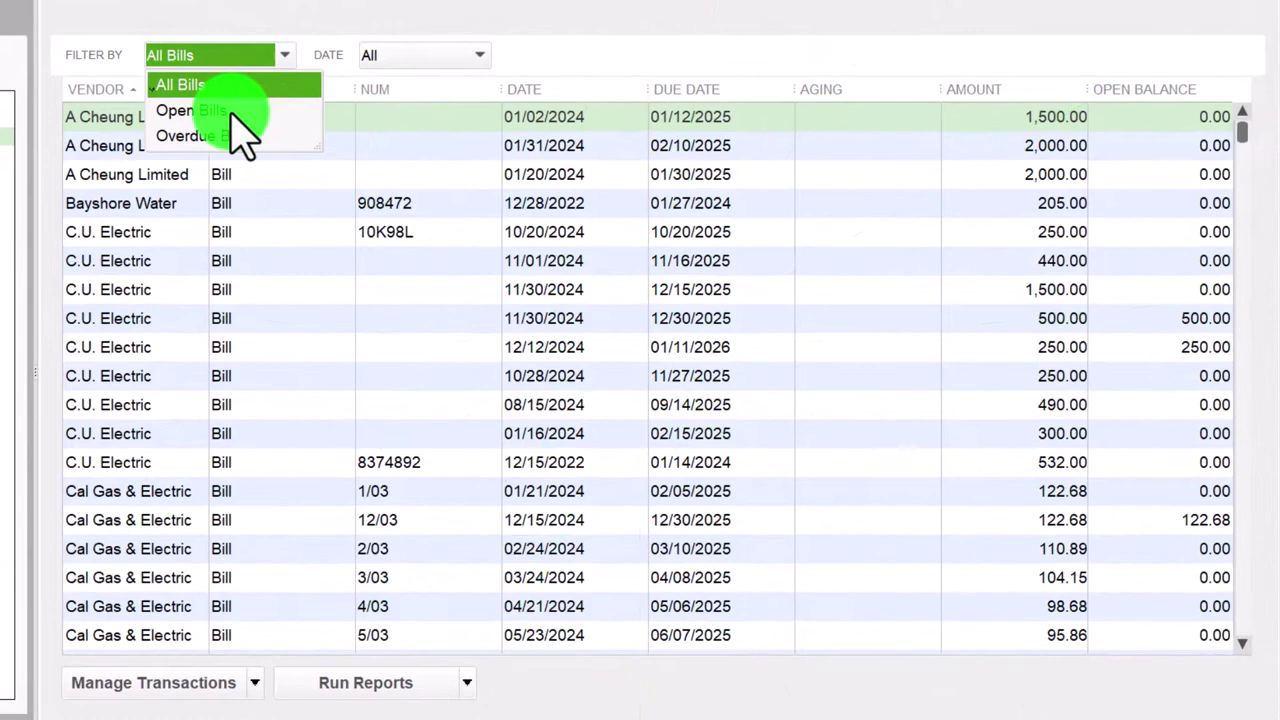
pyautogui.click(190, 111)
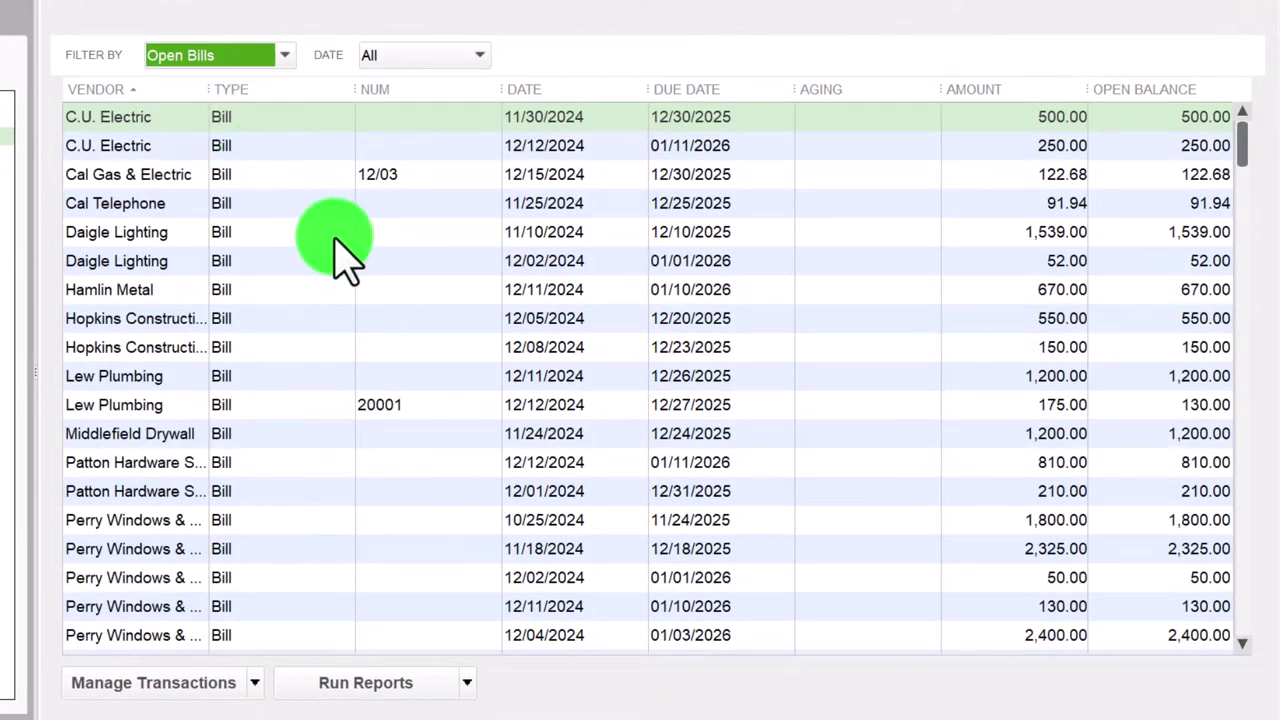
pyautogui.scroll(-4, 337, 257)
pyautogui.scroll(4, 337, 257)
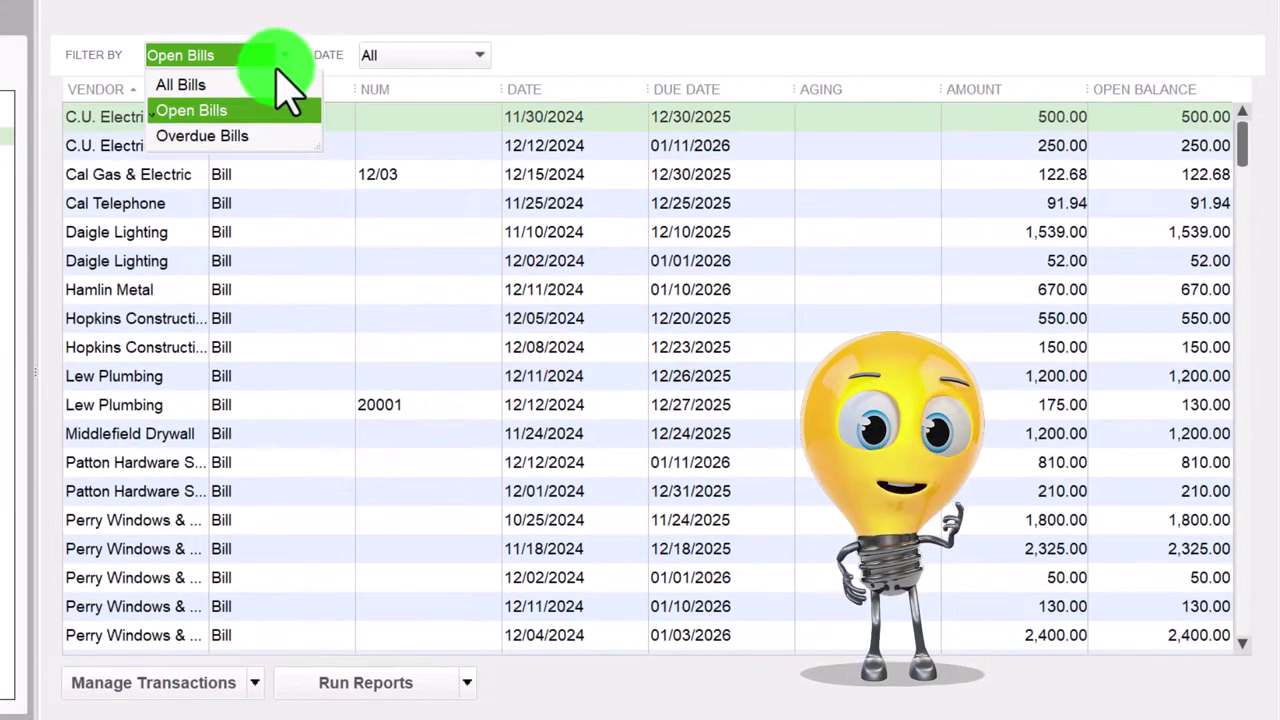
pyautogui.click(236, 135)
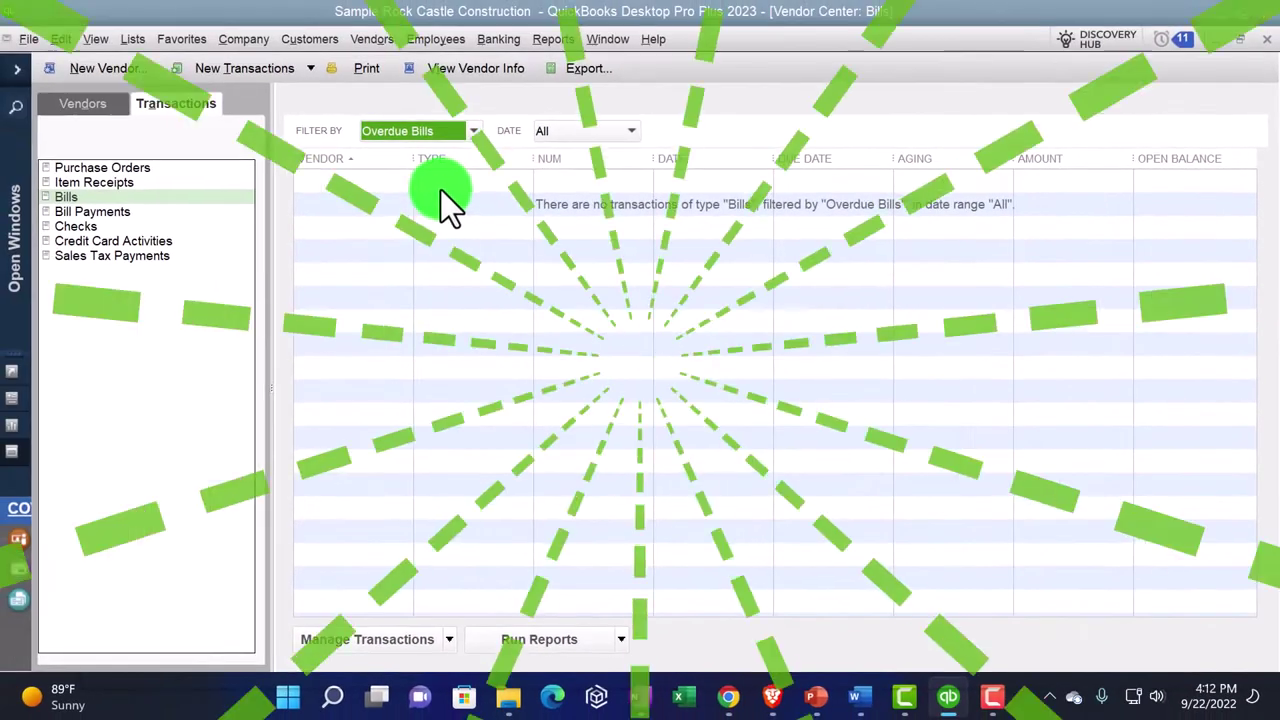
pyautogui.click(440, 118)
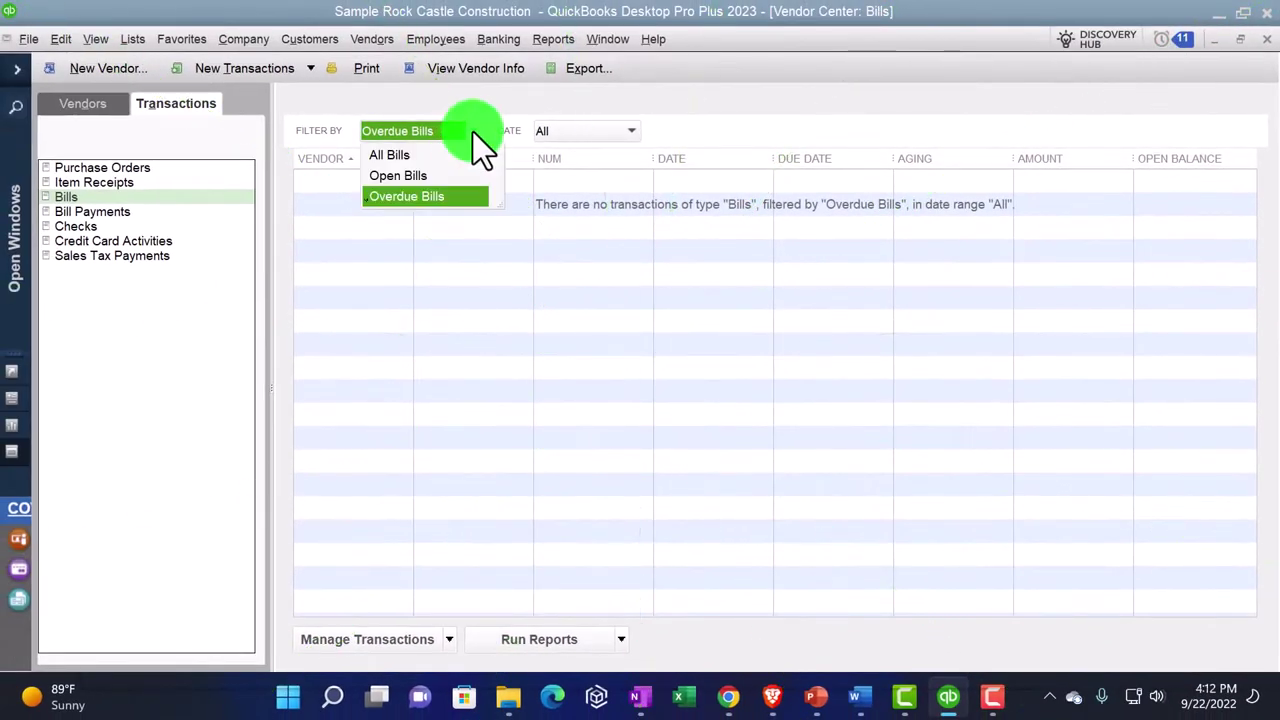
pyautogui.click(400, 155)
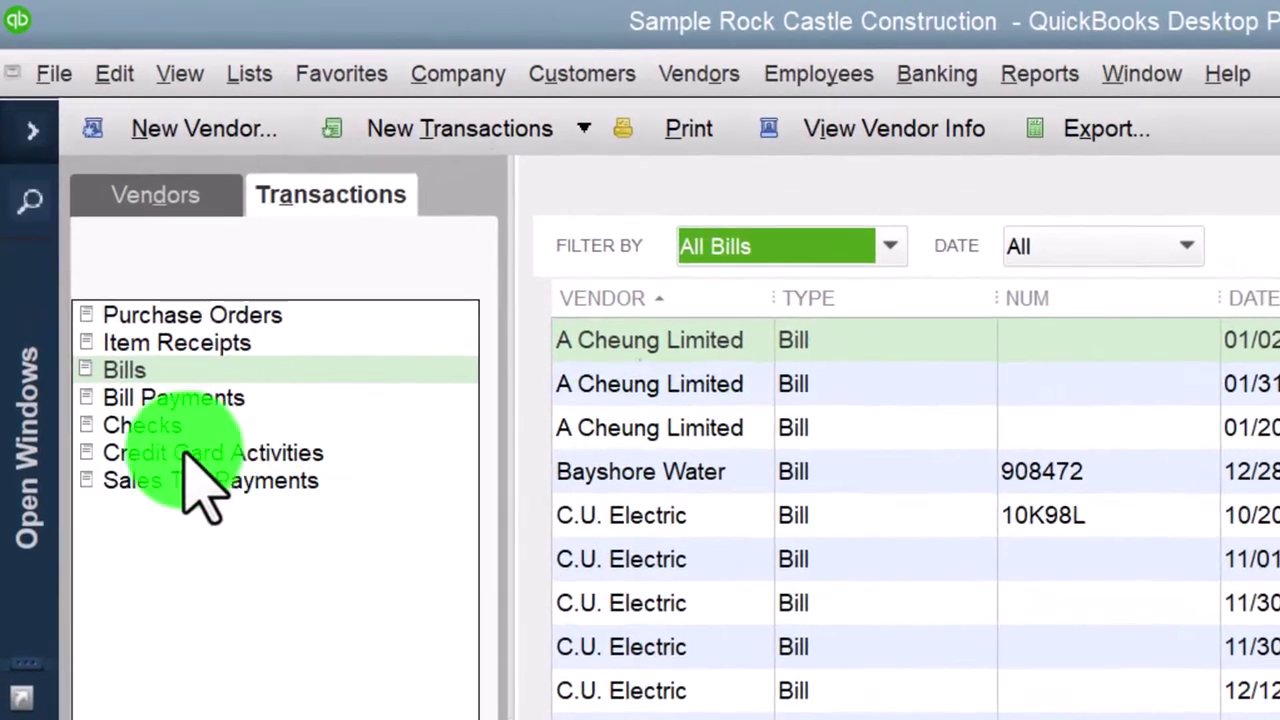
# - Browse the checks written to all vendors from all bank accounts
pyautogui.click(116, 340)
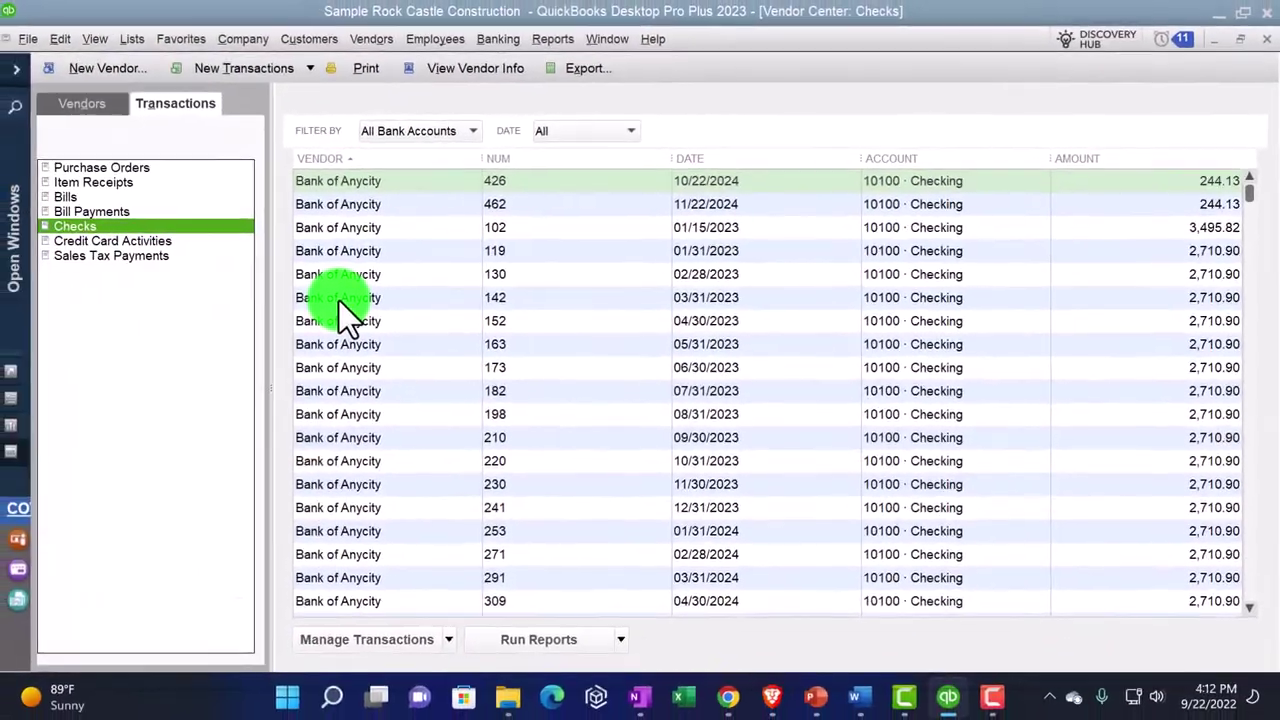
pyautogui.scroll(-13, 420, 309)
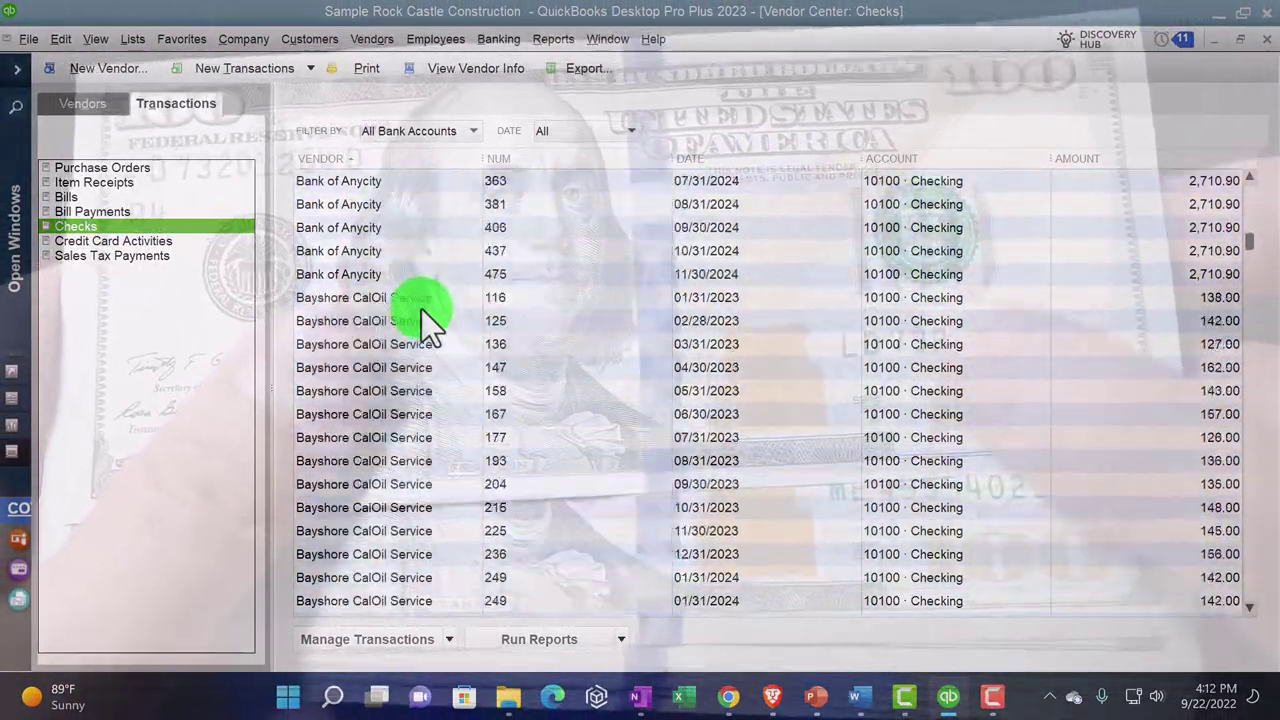
pyautogui.scroll(5, 421, 309)
pyautogui.scroll(8, 423, 310)
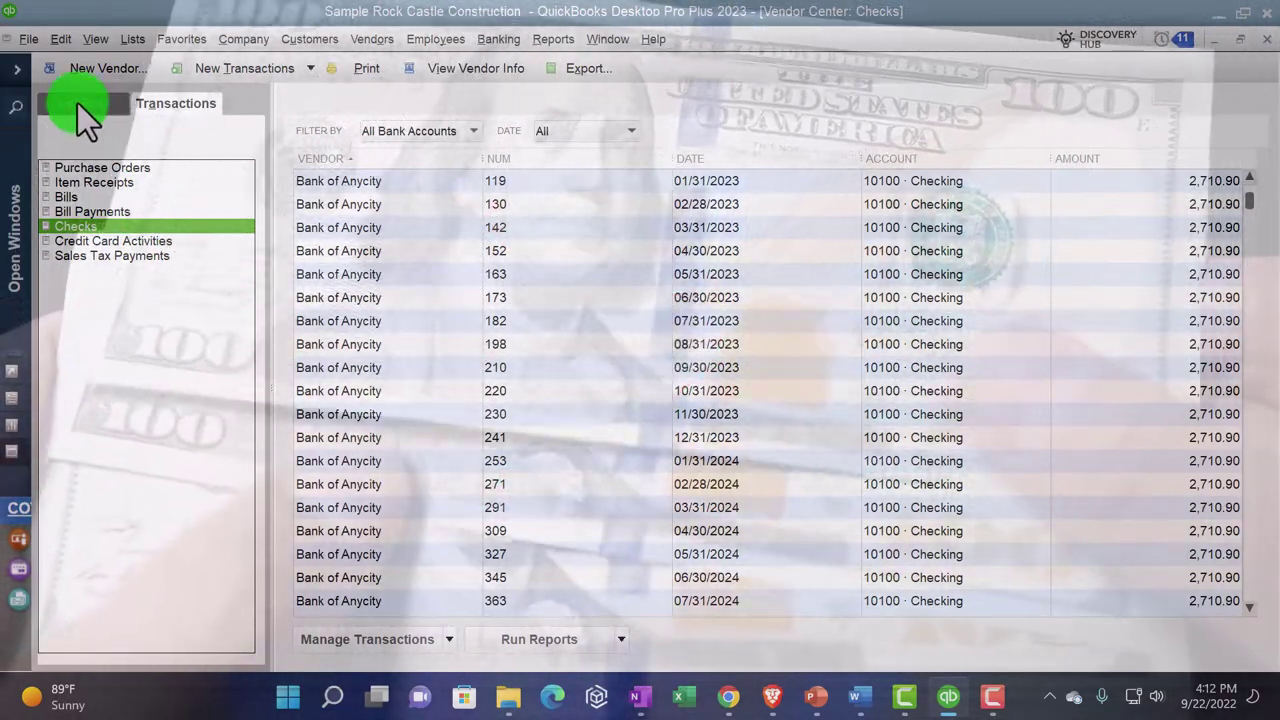
# - Return to the active vendors list and switch to the Home page to view the vendor workflow
pyautogui.click(79, 103)
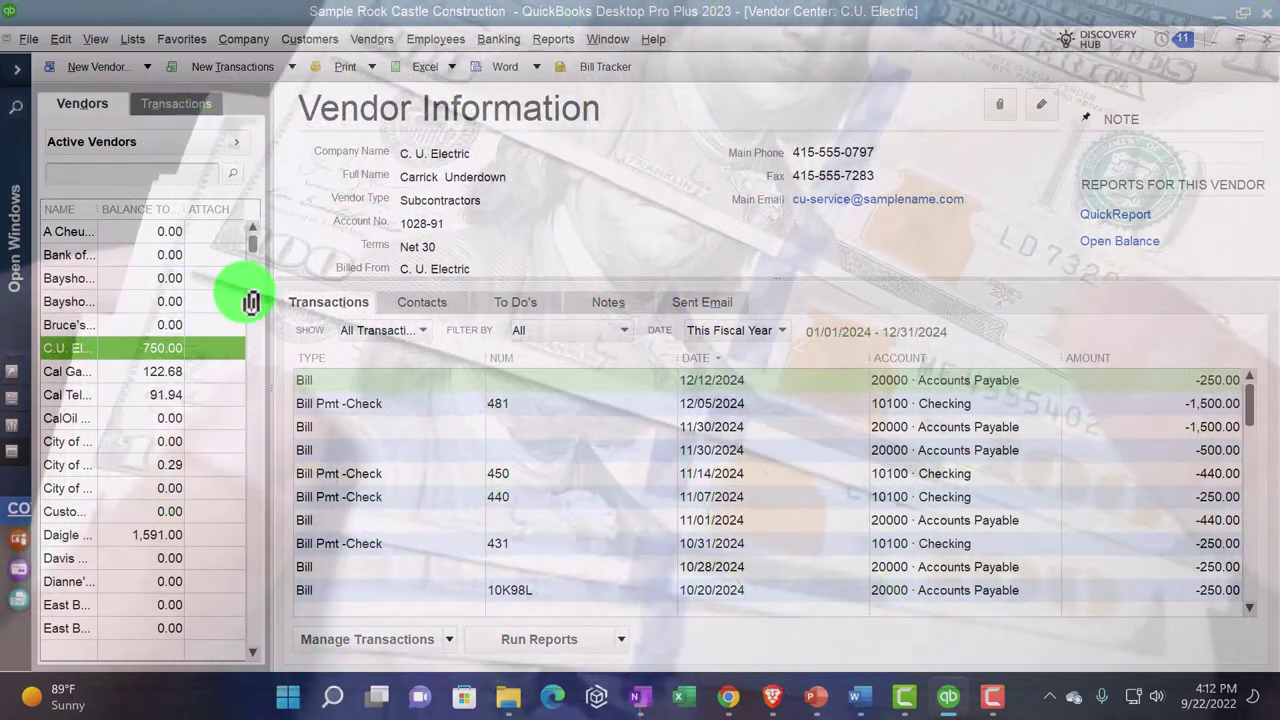
pyautogui.click(14, 80)
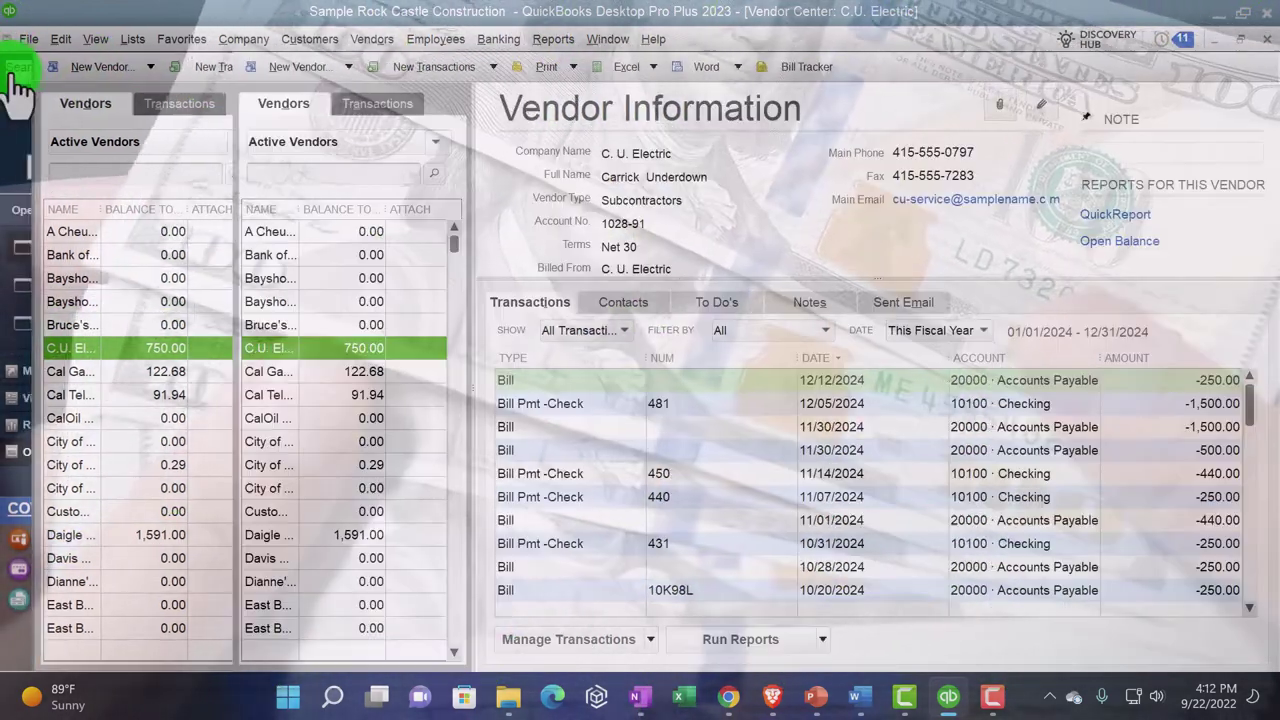
pyautogui.click(90, 282)
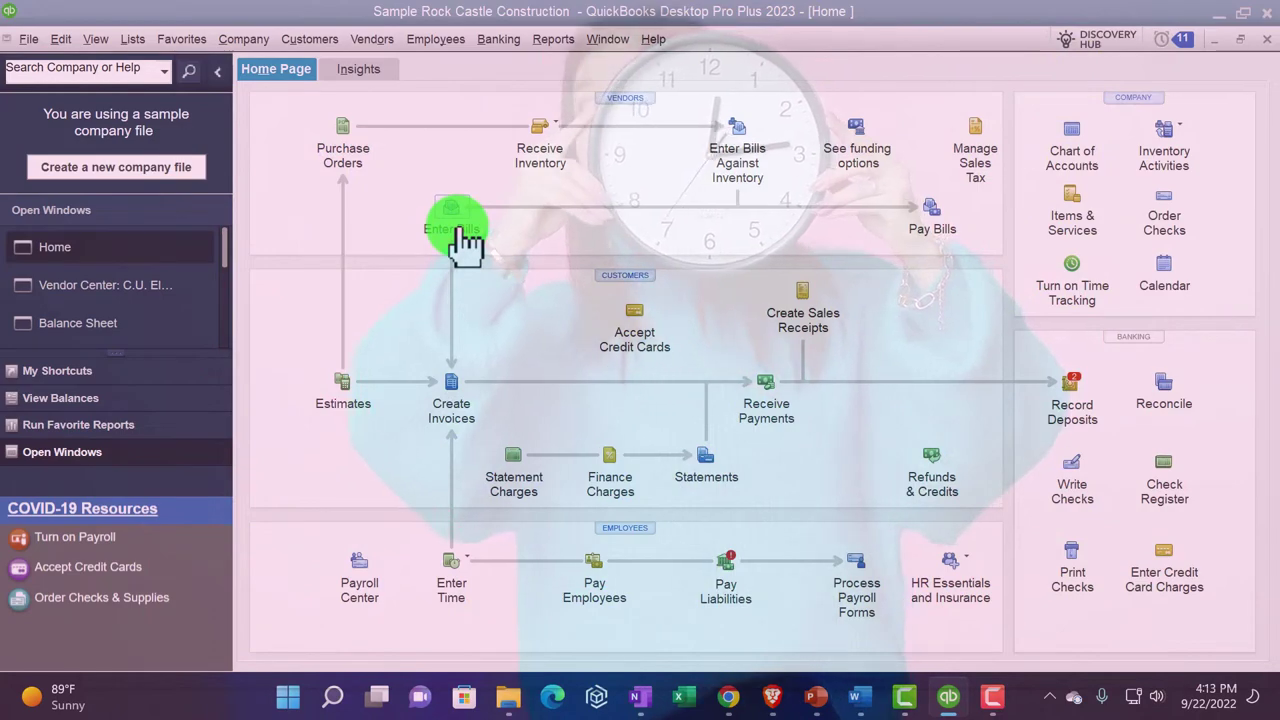
# - Go back to the Vendor Center with the open windows list collapsed, and widen the vendor list's Name column
pyautogui.click(93, 294)
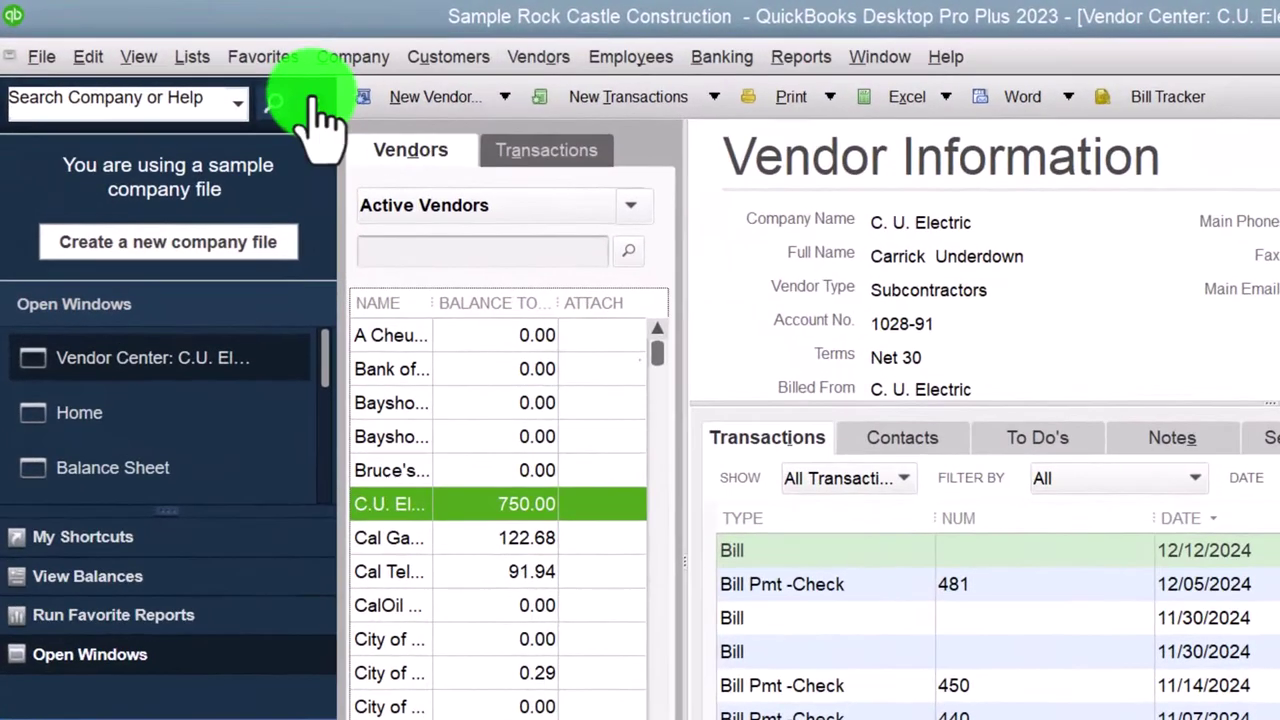
pyautogui.click(312, 98)
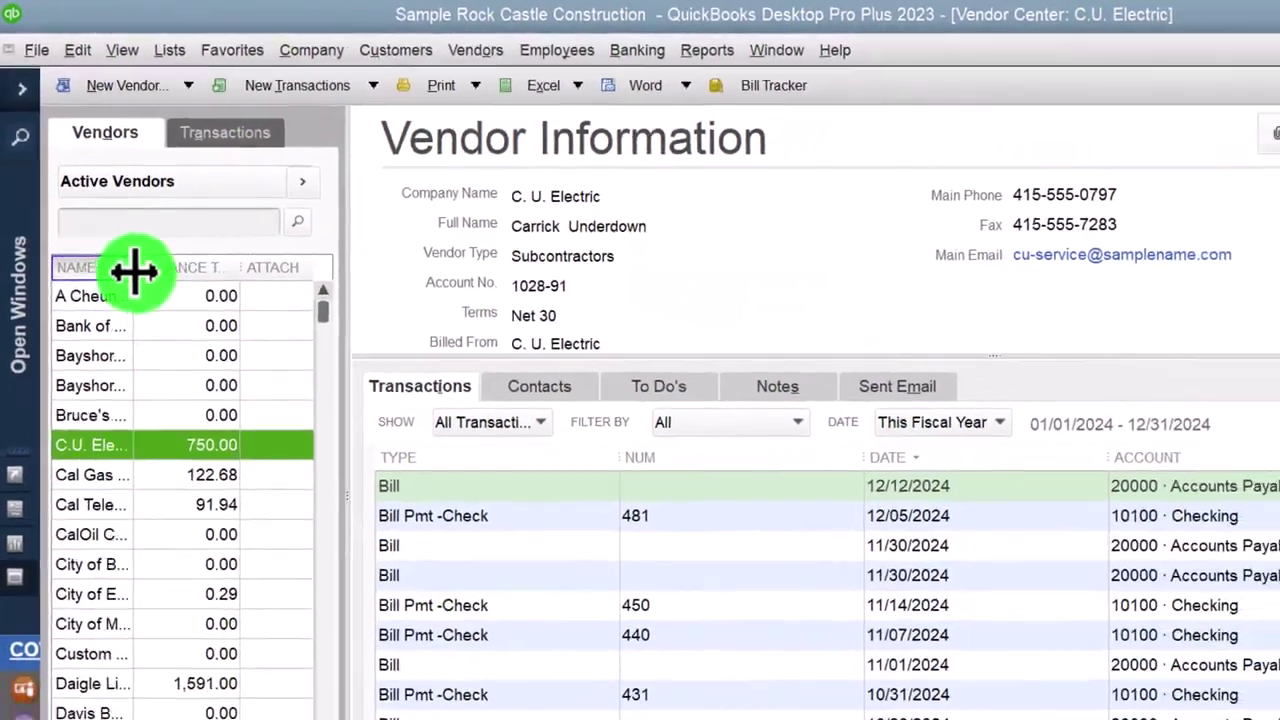
pyautogui.moveTo(140, 308); pyautogui.dragTo(202, 305)
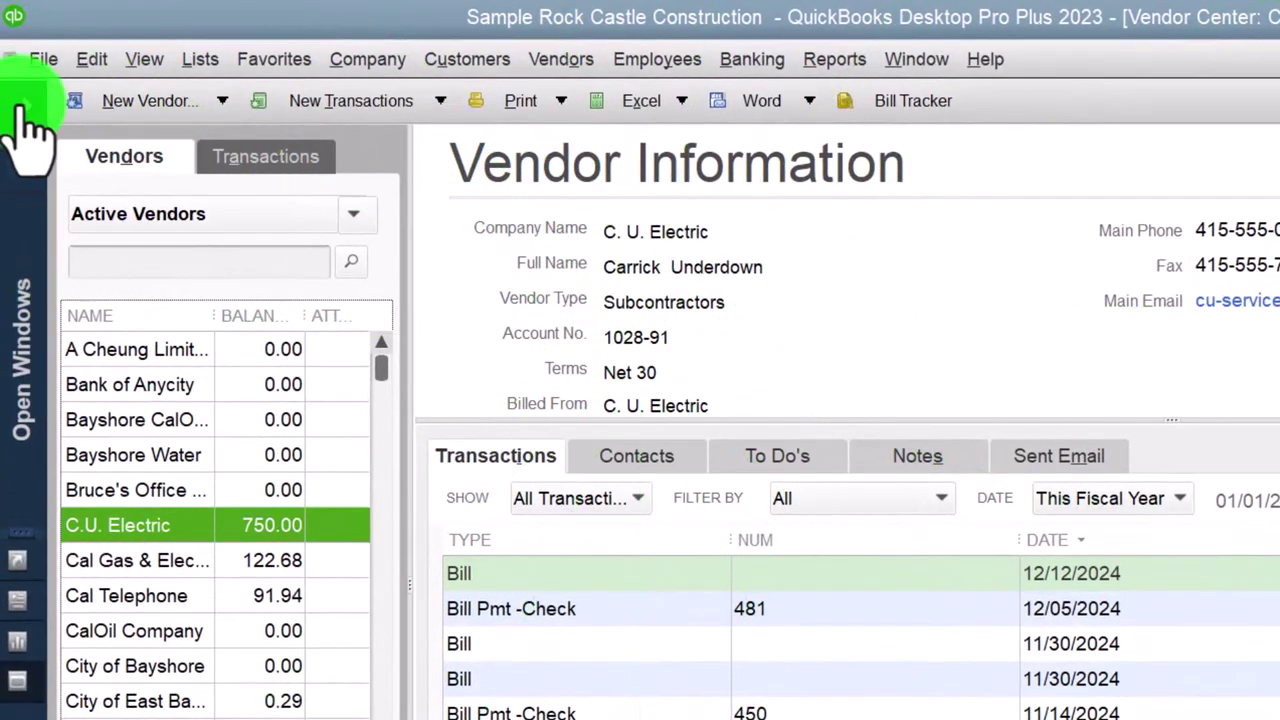
# - Expand the list of open windows and switch from the Vendor Center to the Home page
pyautogui.click(26, 104)
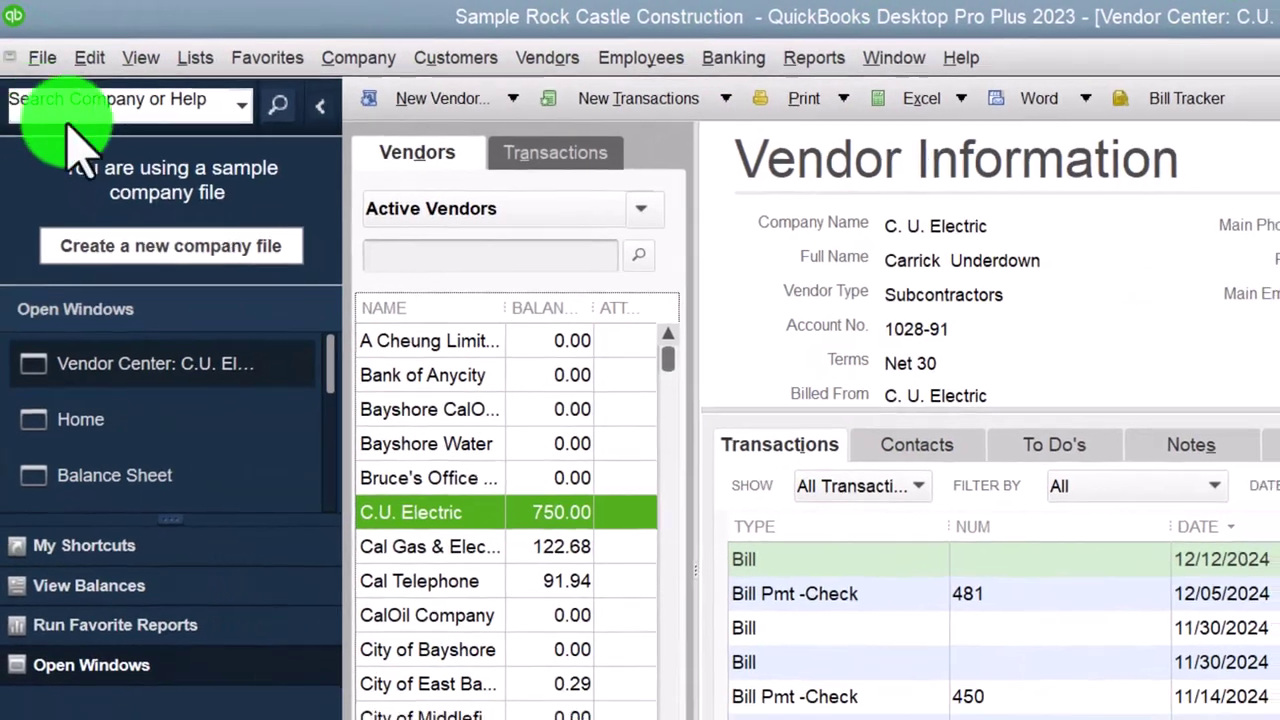
pyautogui.click(160, 368)
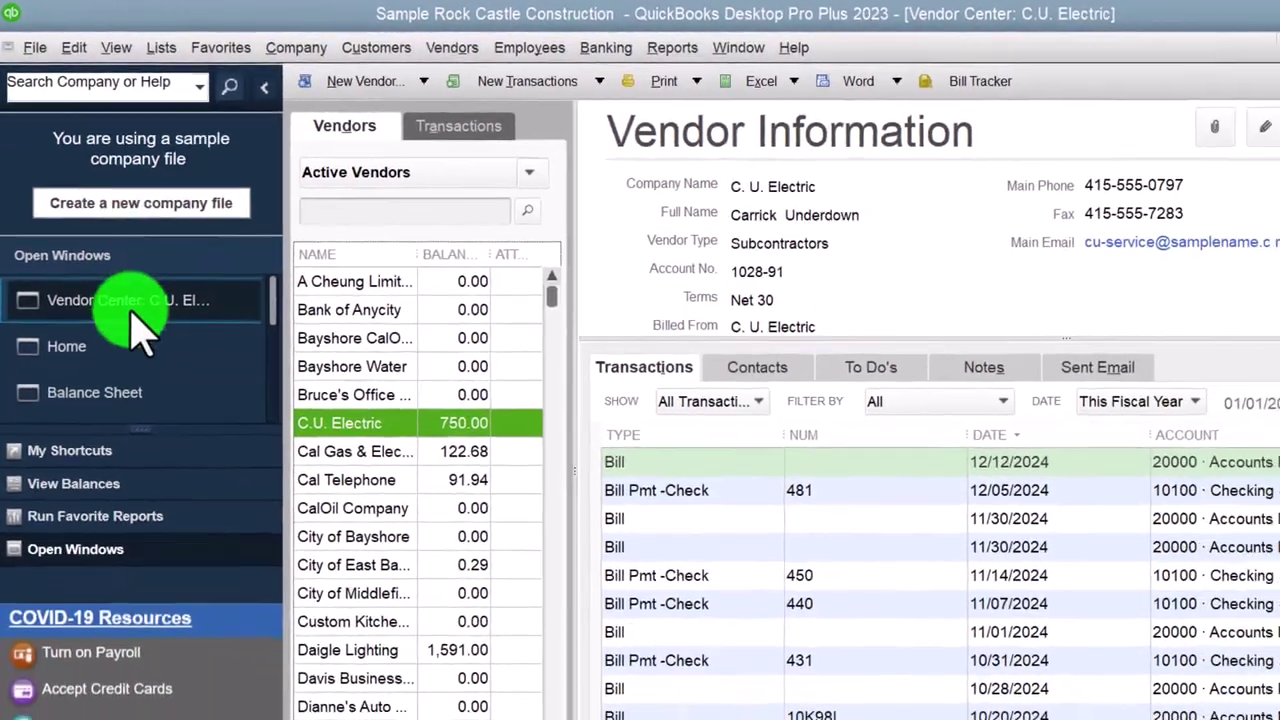
pyautogui.click(110, 342)
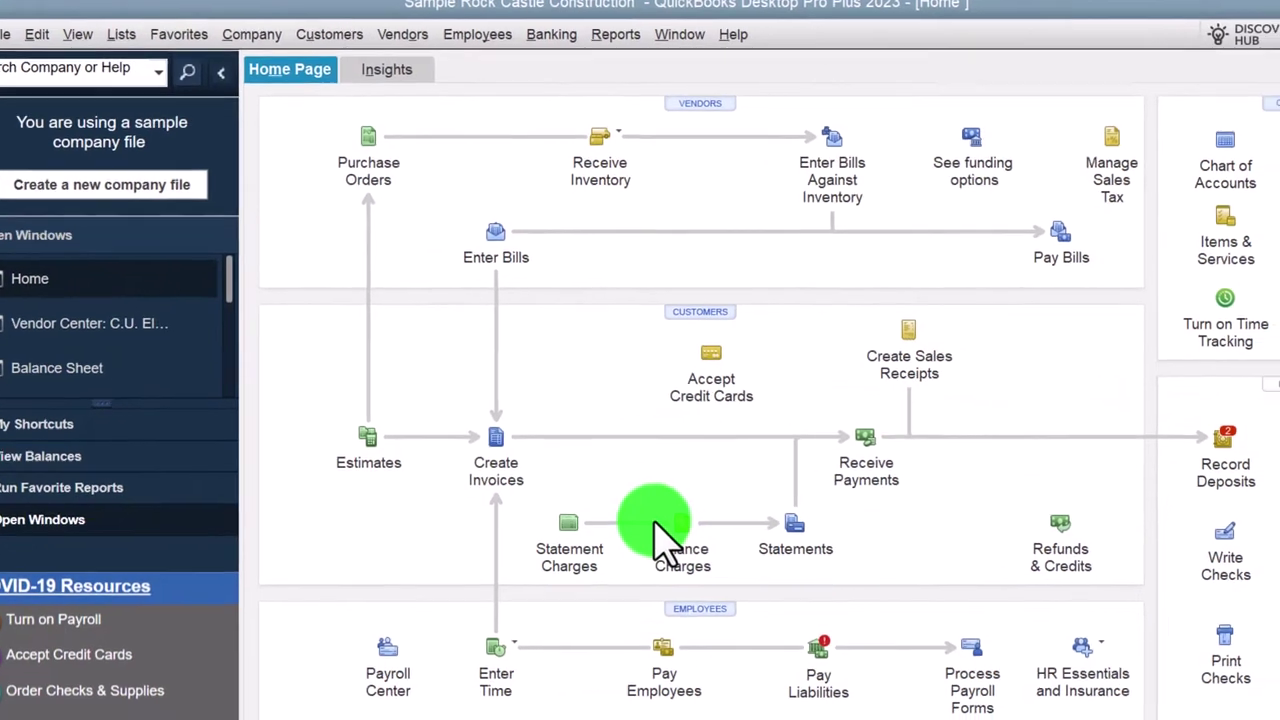